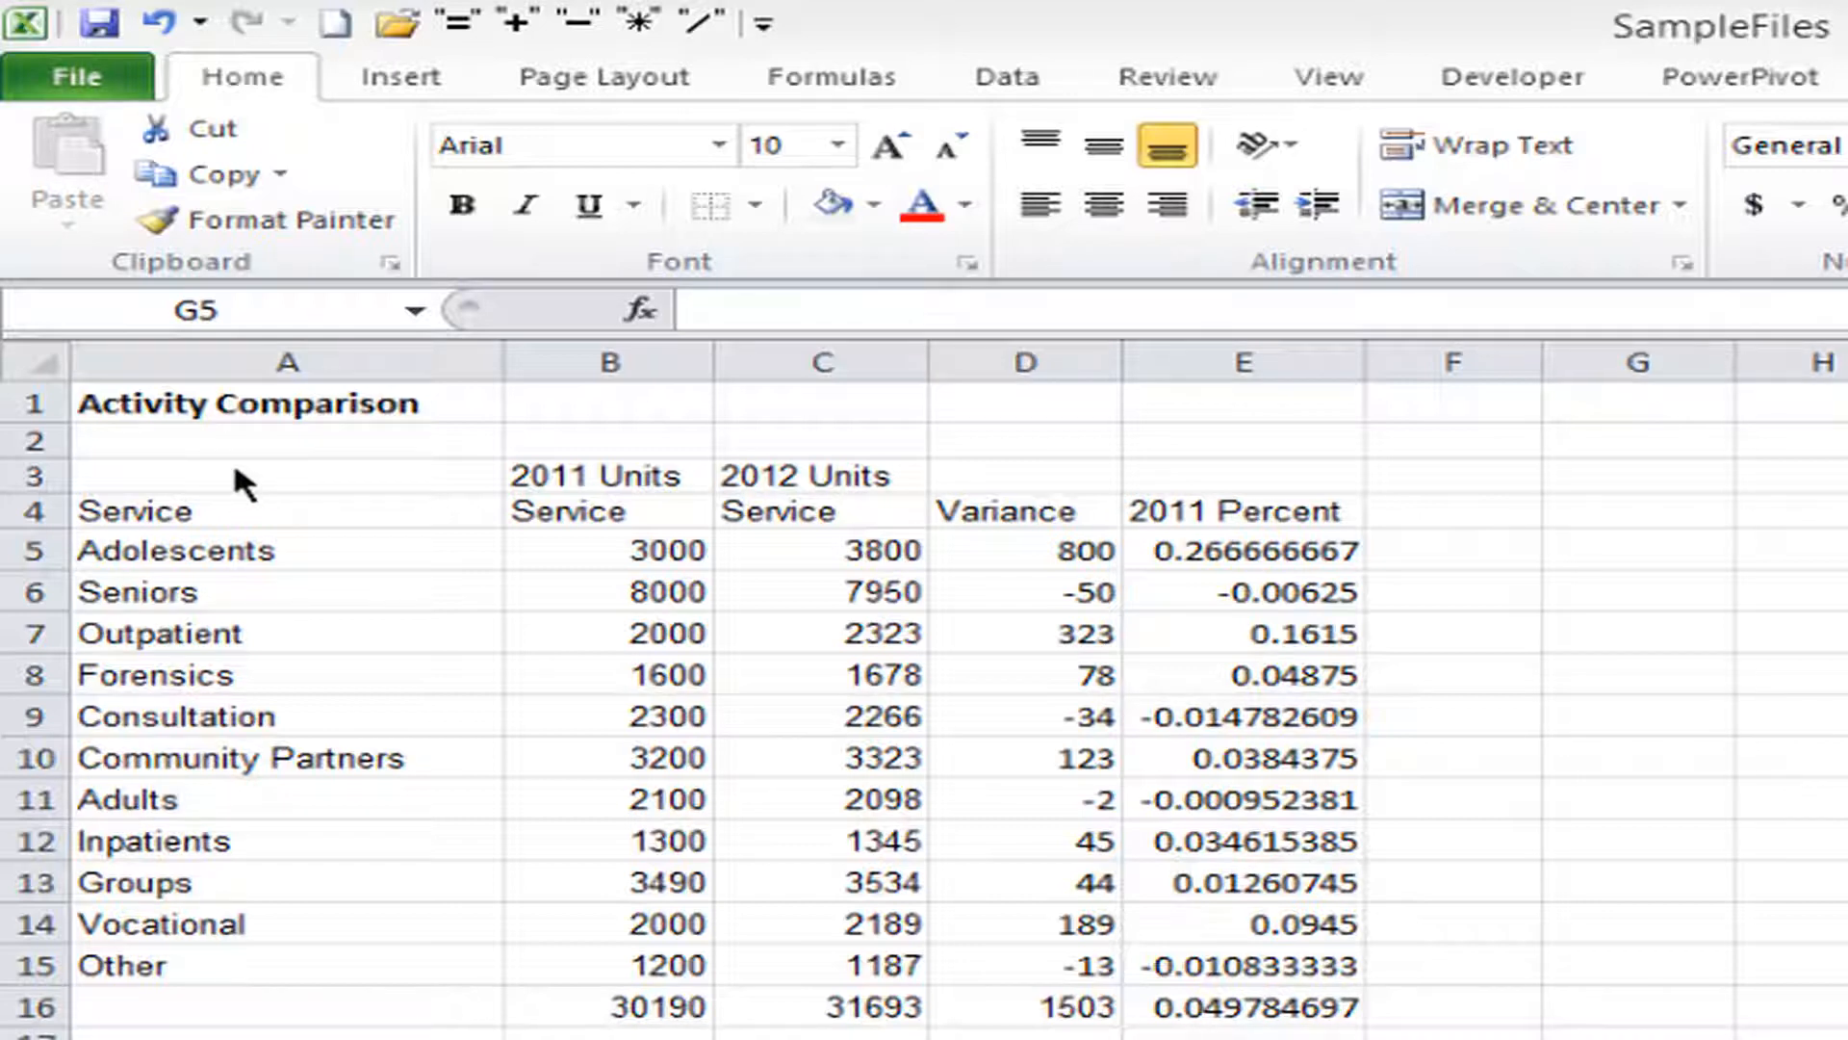
# Step: Make the header cells A3:E4 bold and give them a thick bottom border
pyautogui.click(232, 473)
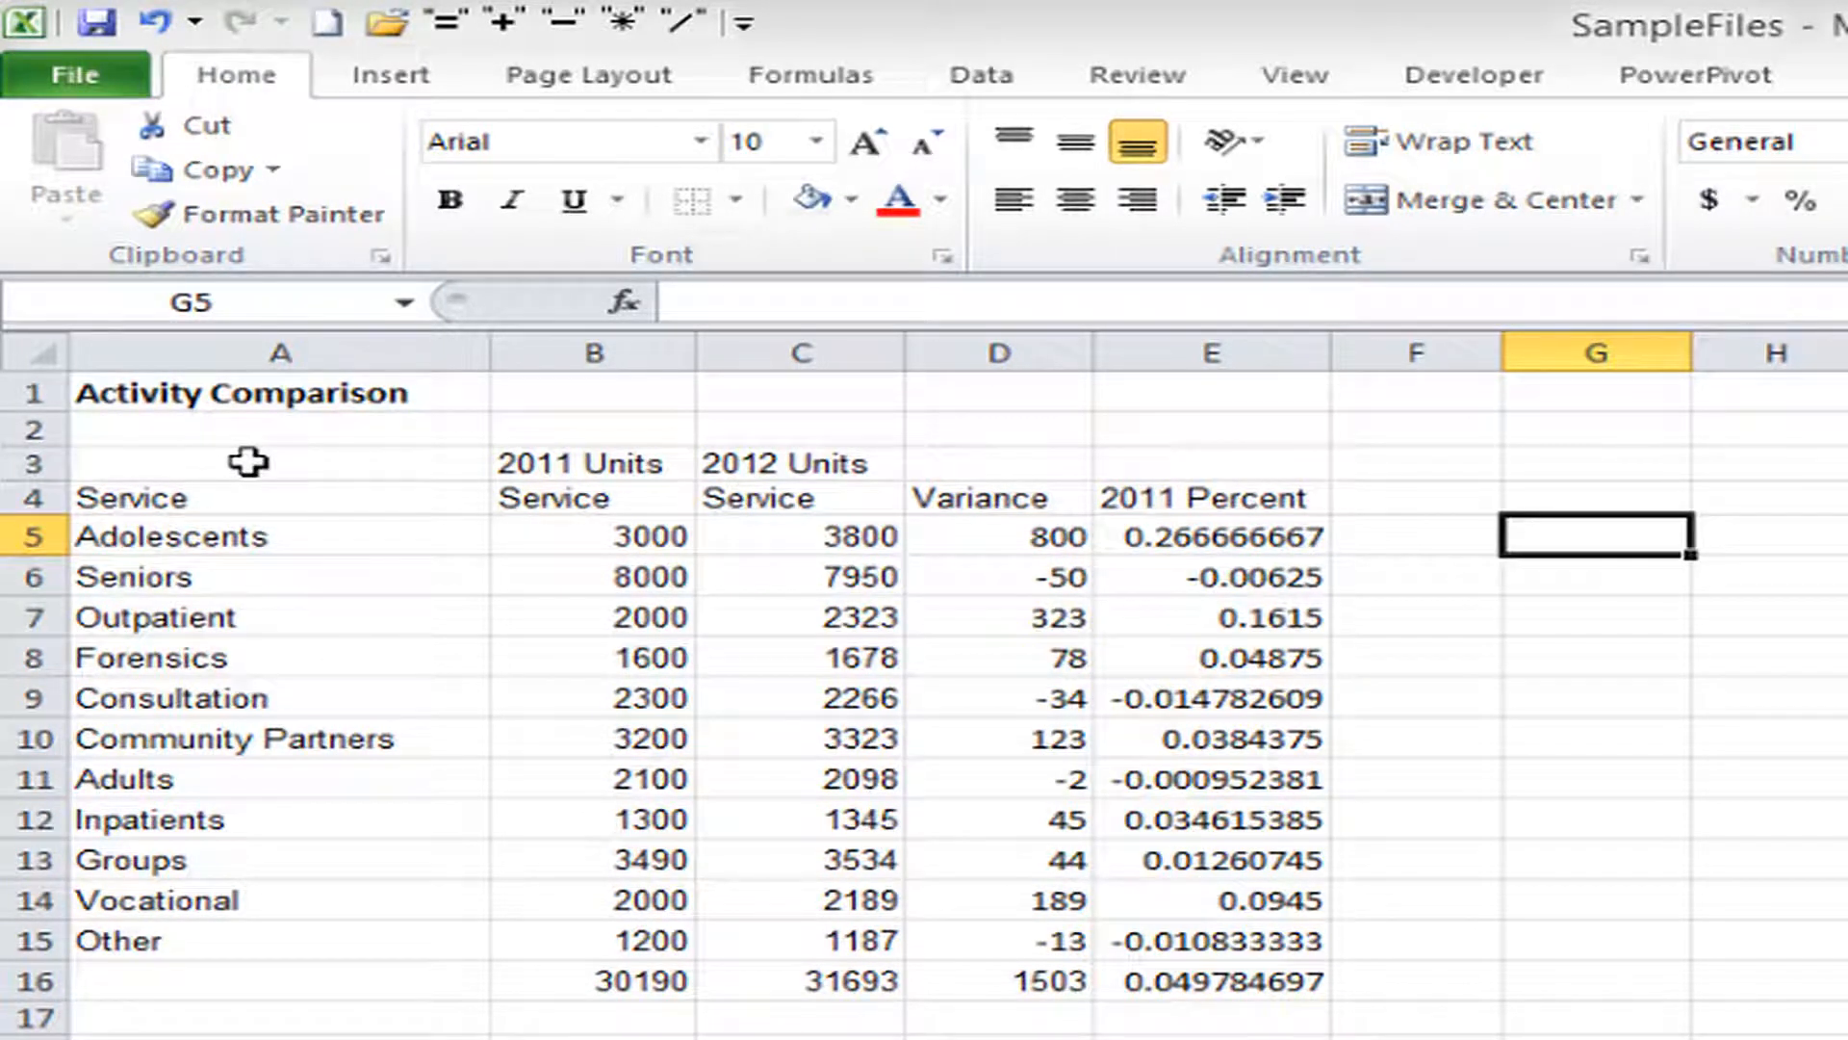
pyautogui.click(249, 462)
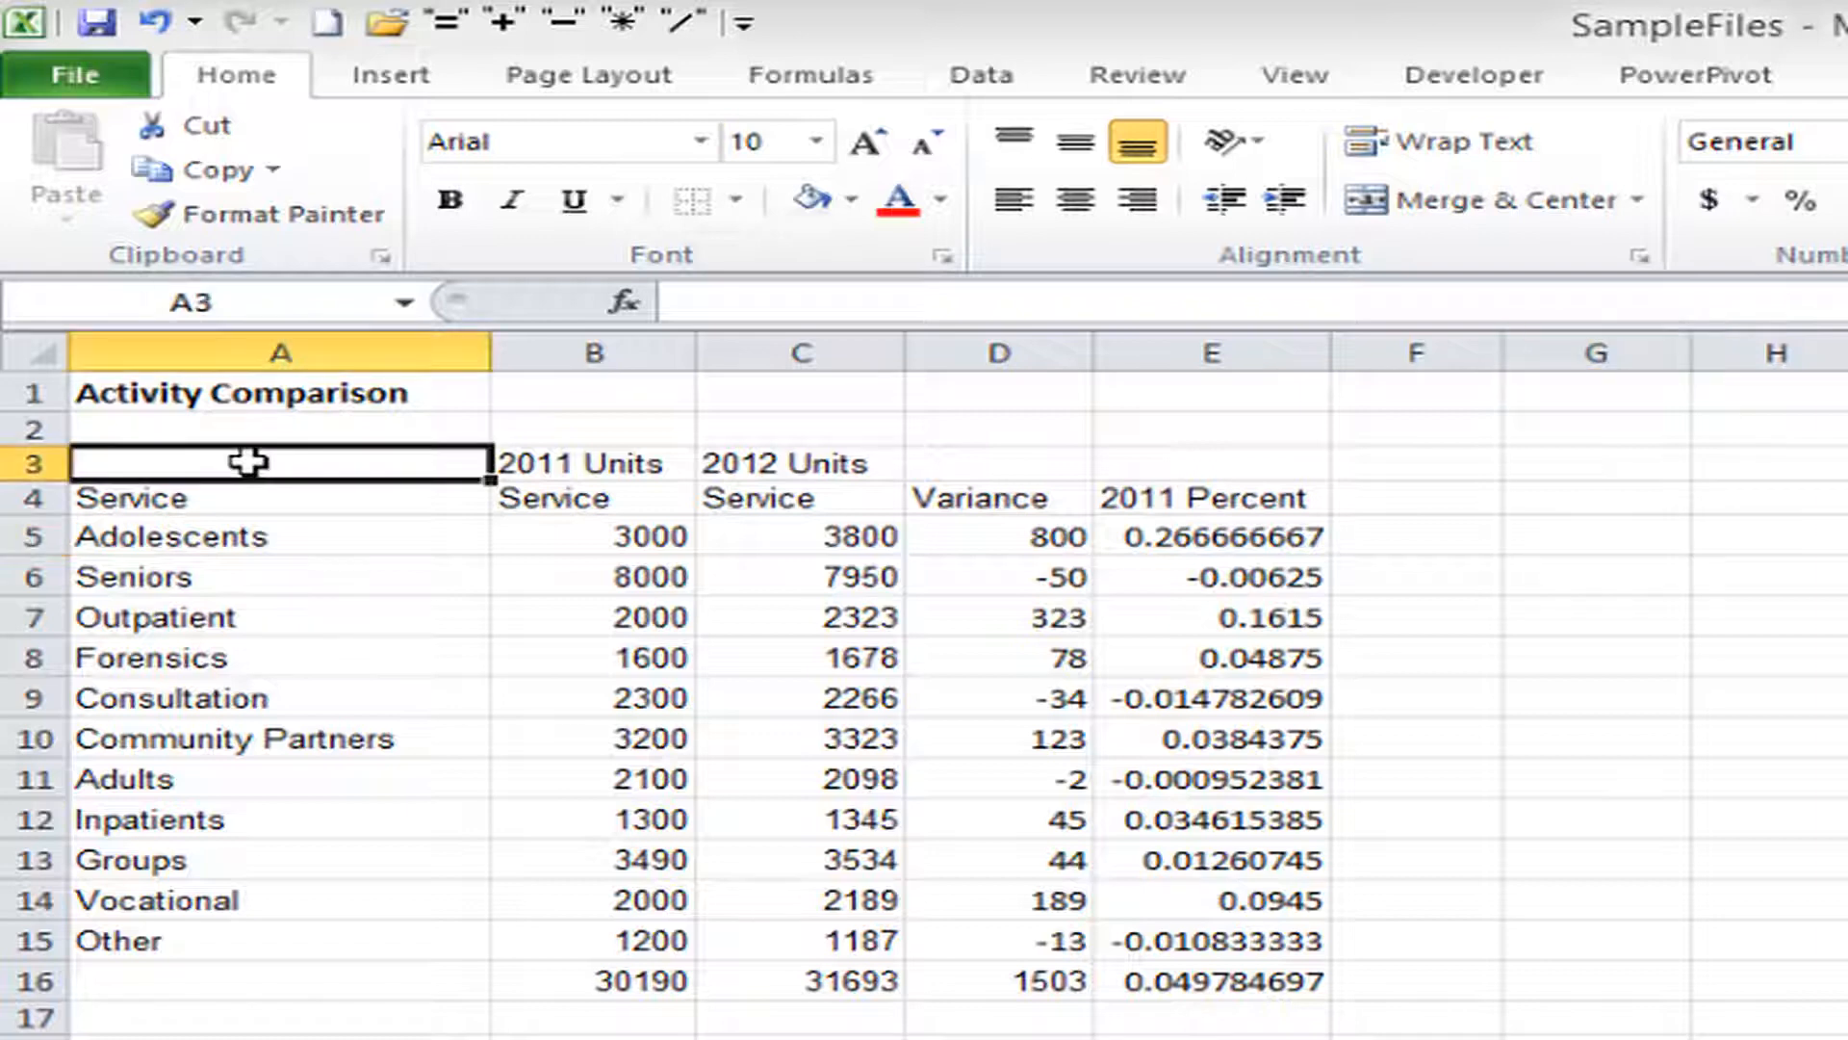
pyautogui.moveTo(248, 463); pyautogui.dragTo(1203, 493)
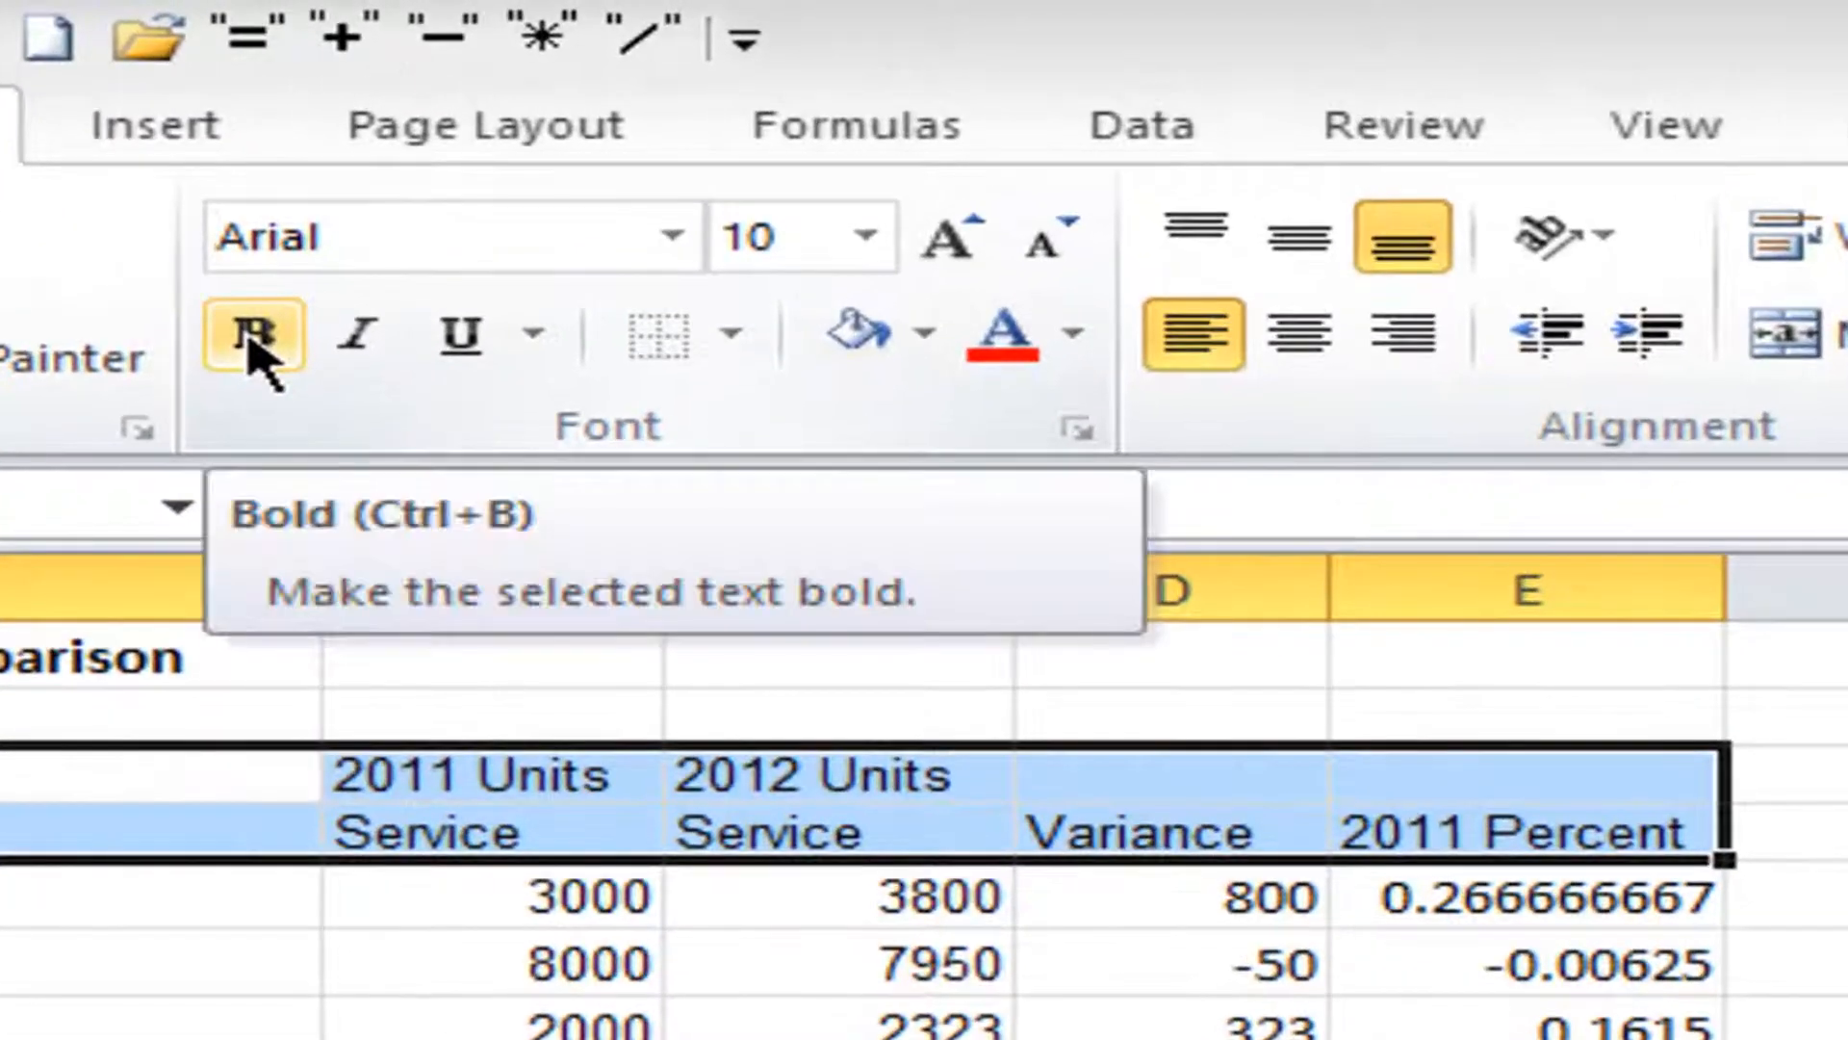
pyautogui.click(256, 337)
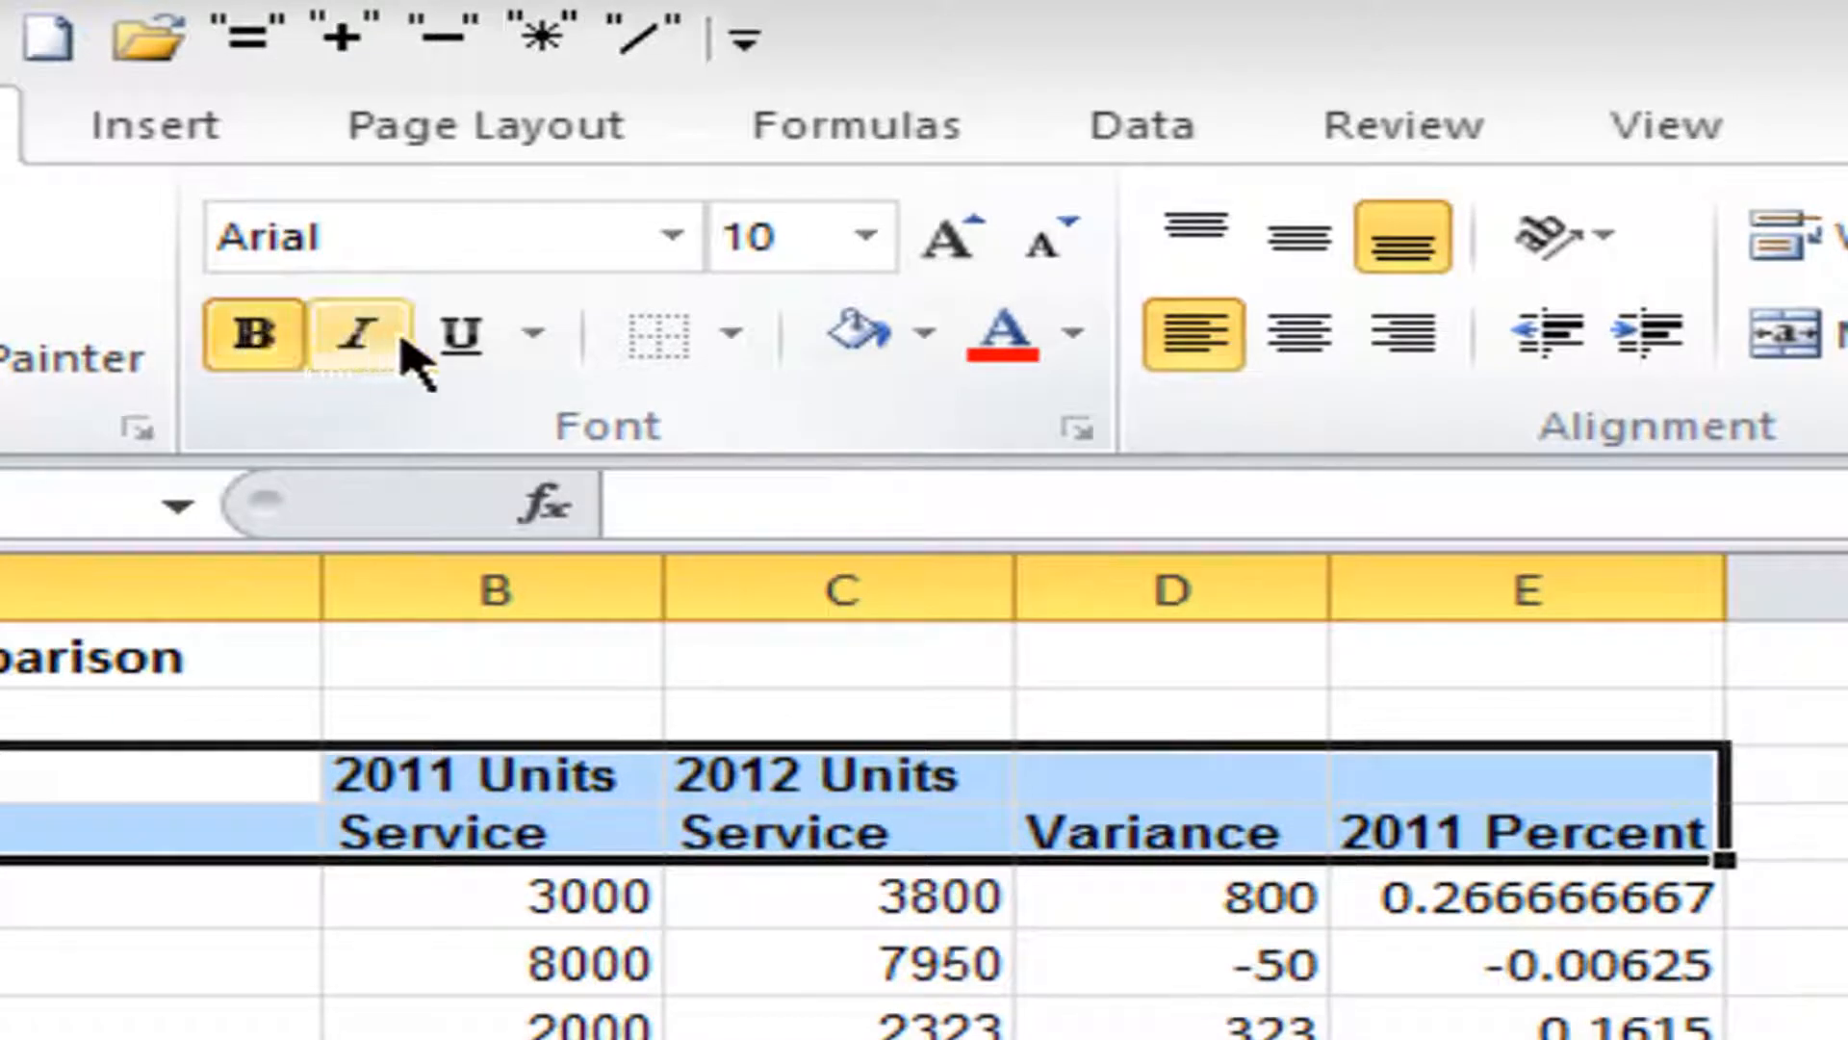
pyautogui.click(734, 339)
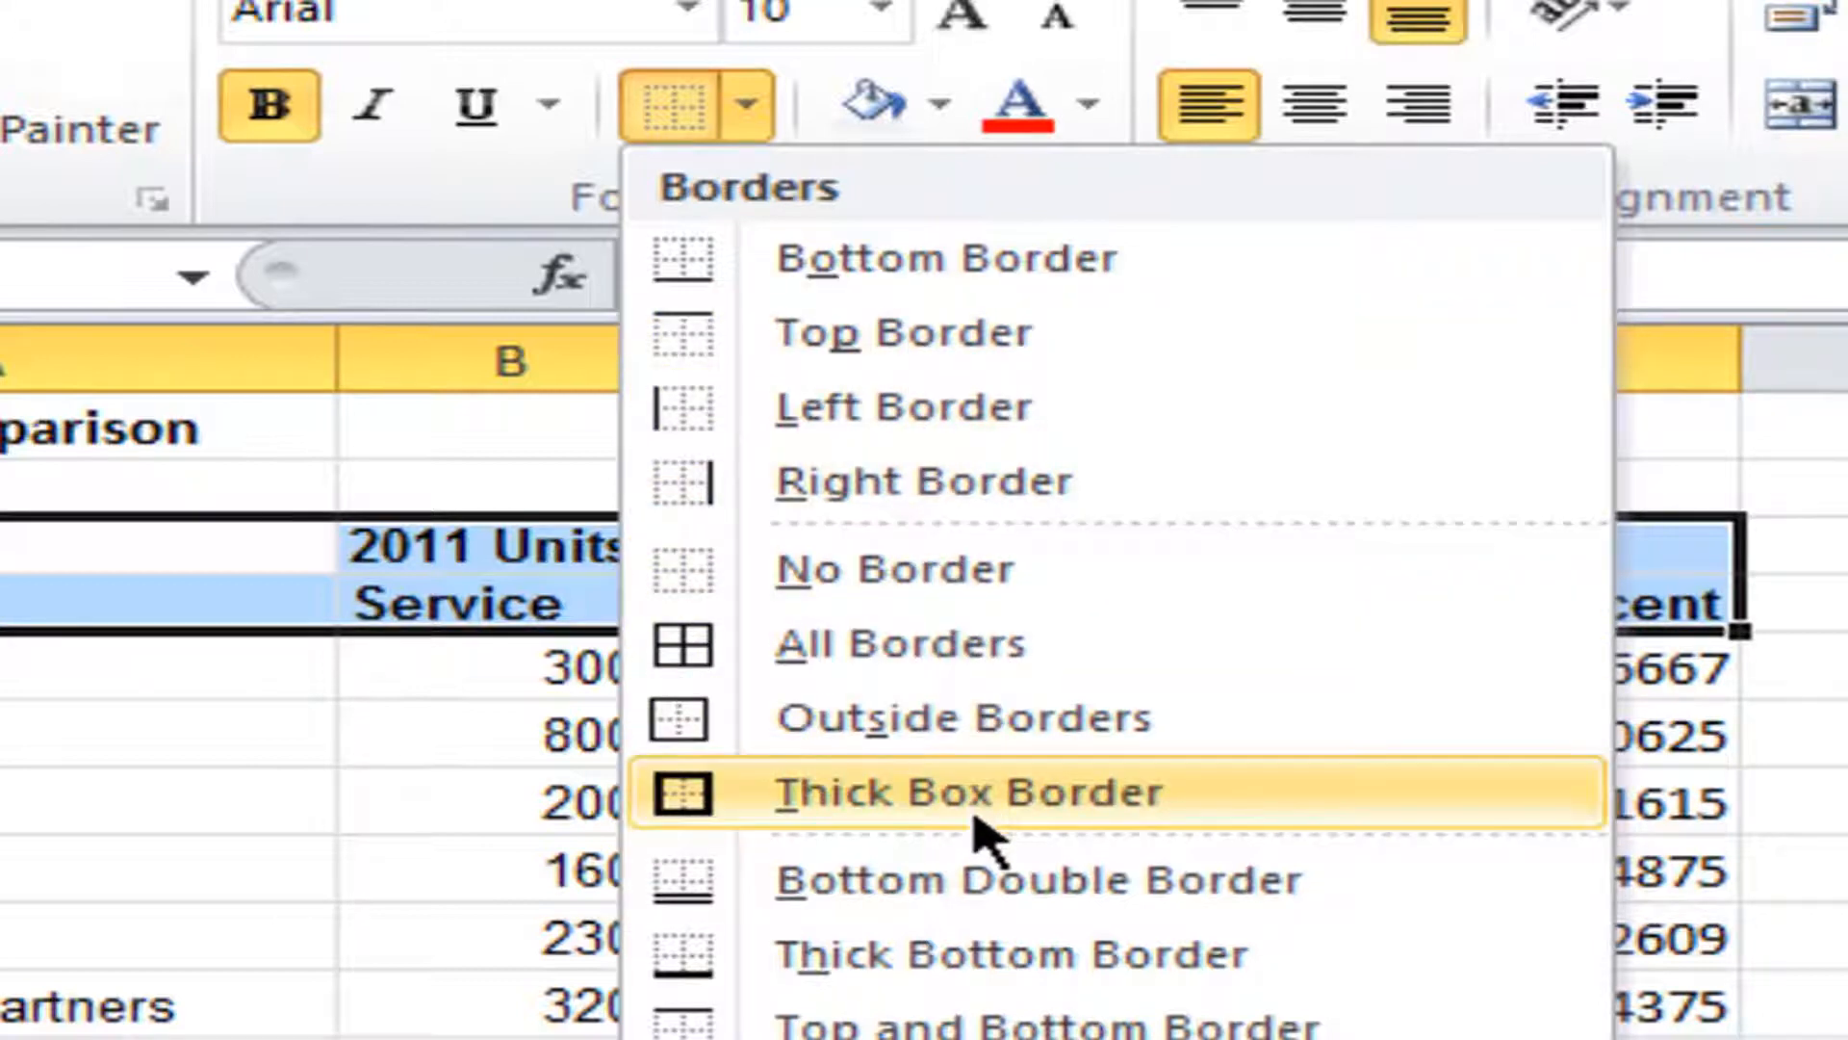
pyautogui.click(991, 955)
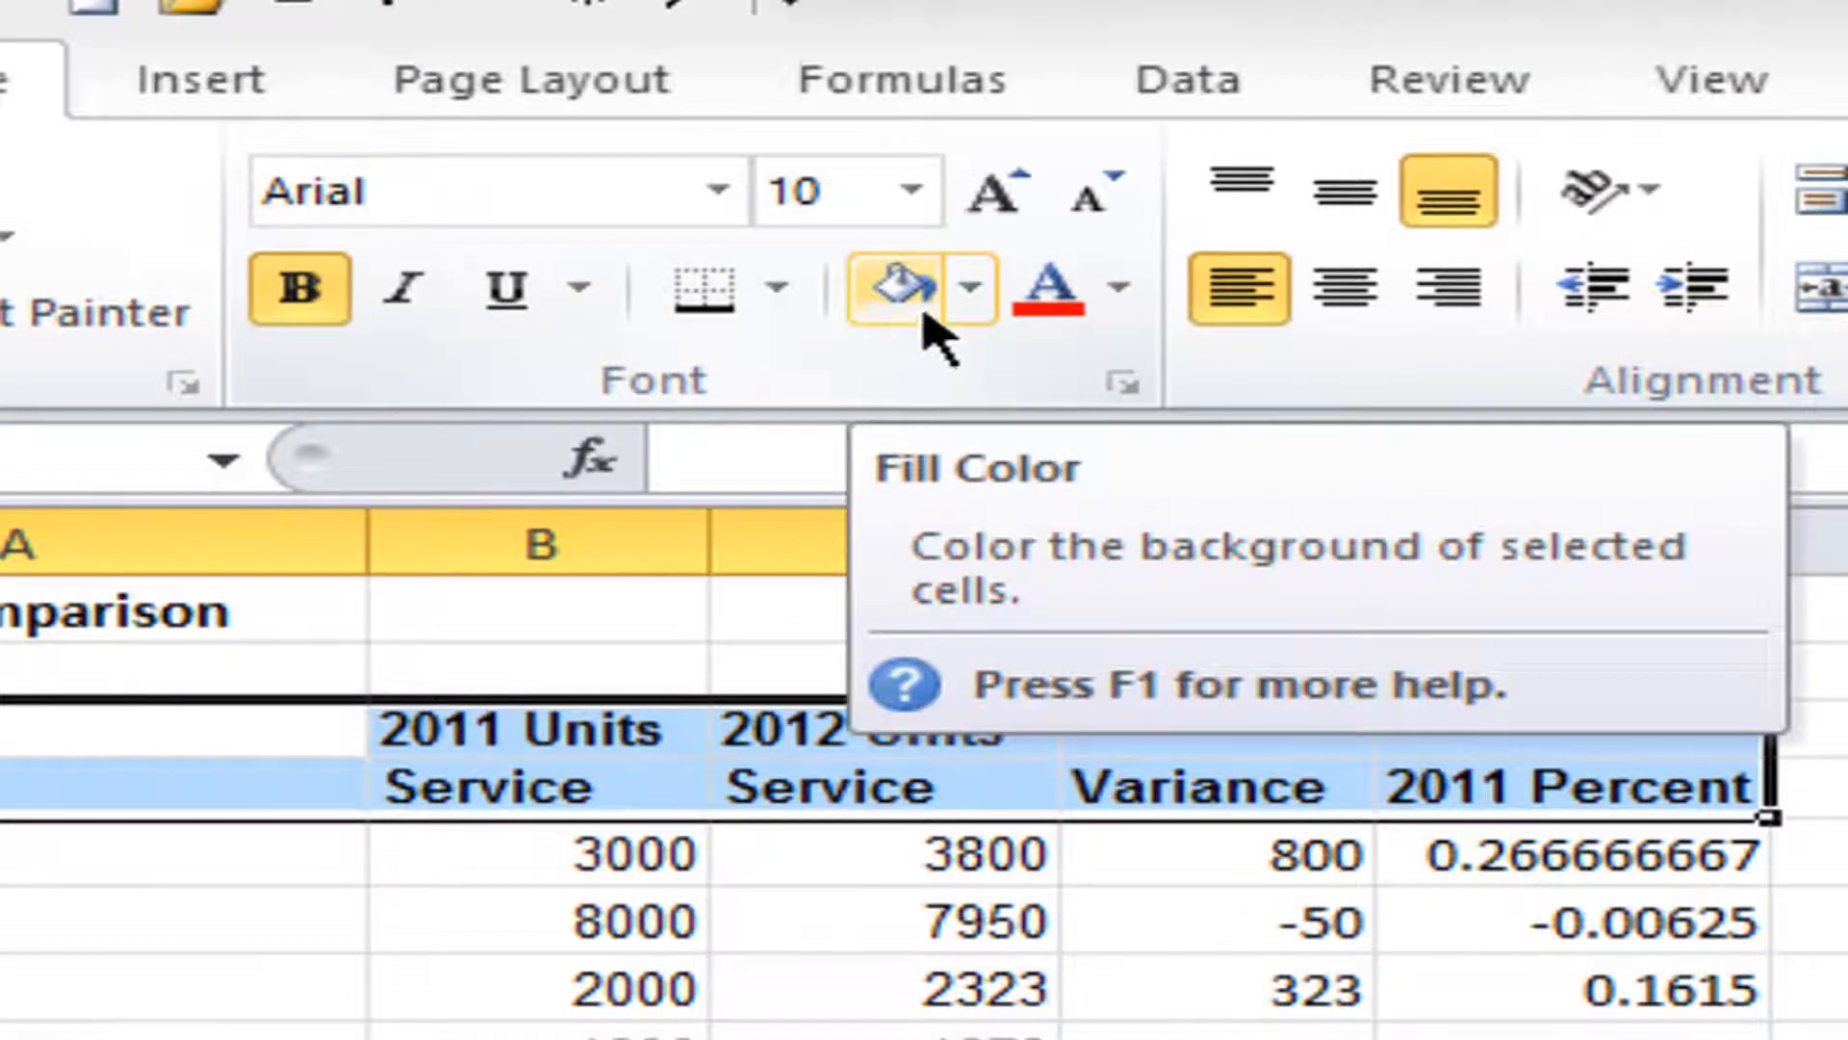
# Step: Fill the header cells A3:E4 with a light blue theme color and center their text
pyautogui.click(971, 289)
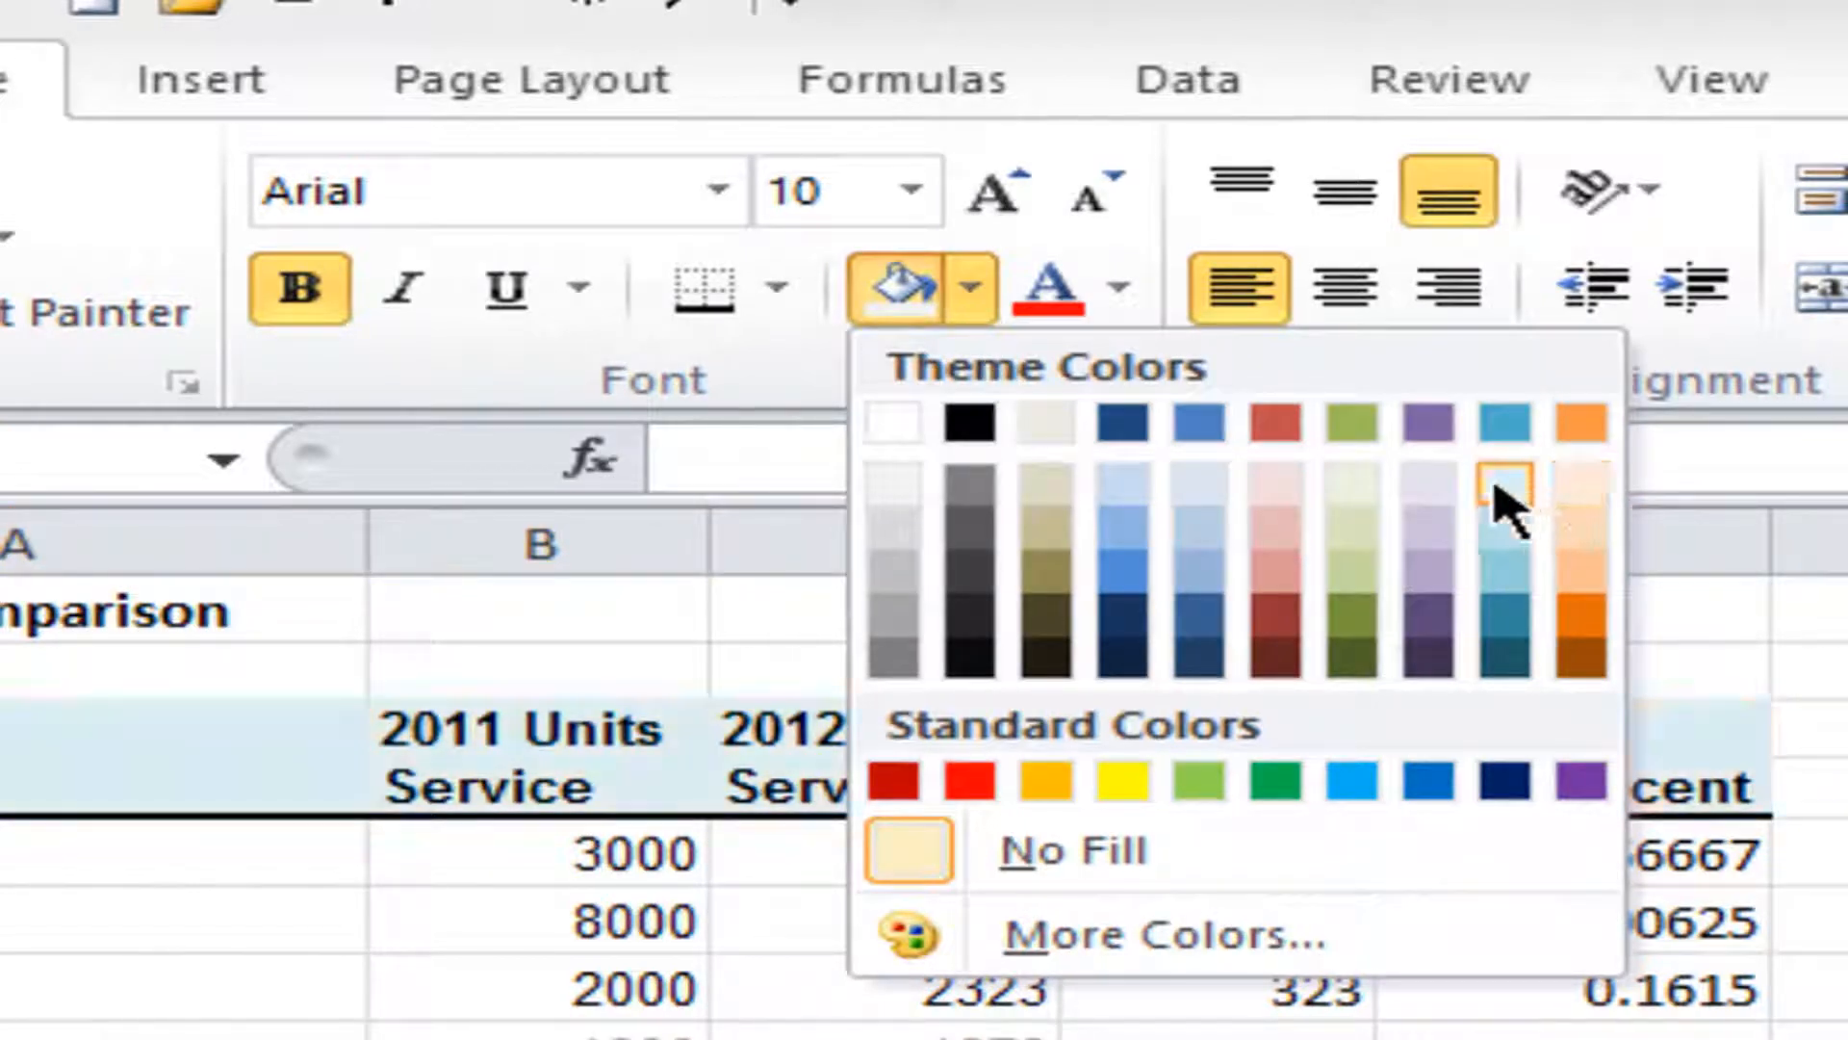
pyautogui.click(1125, 503)
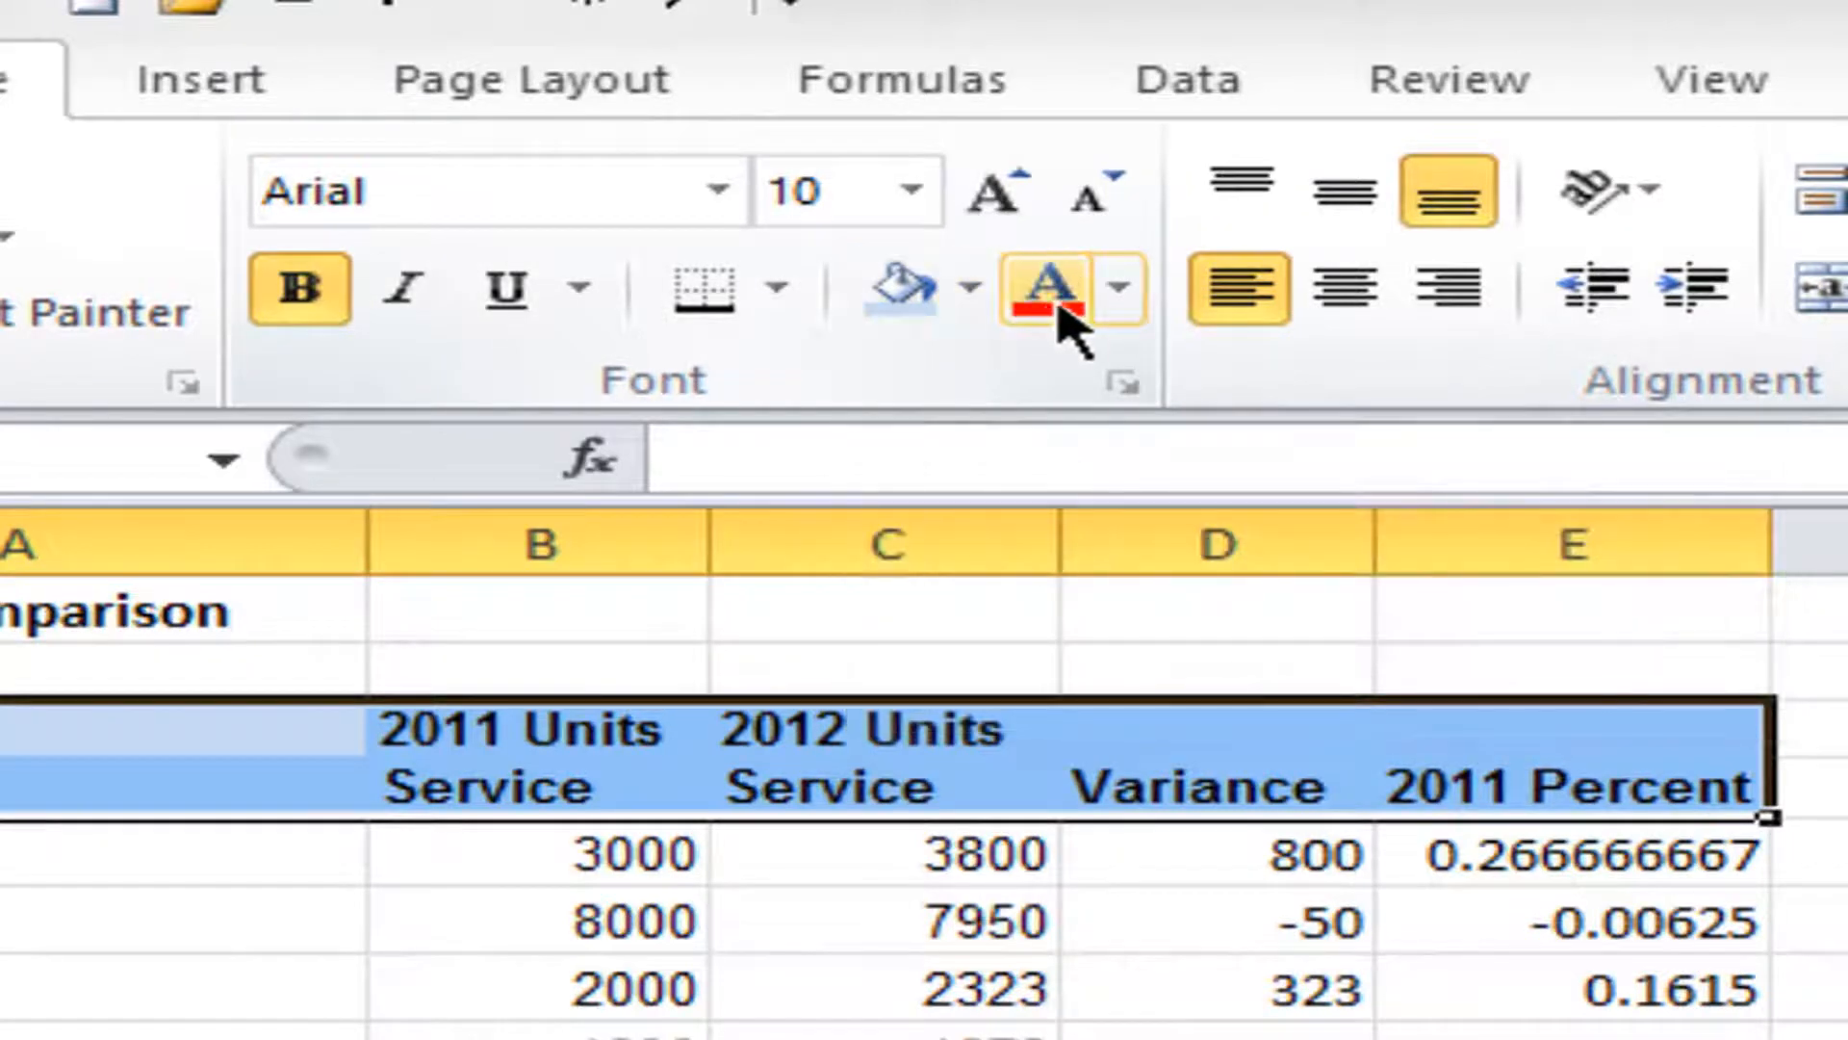
pyautogui.click(1118, 289)
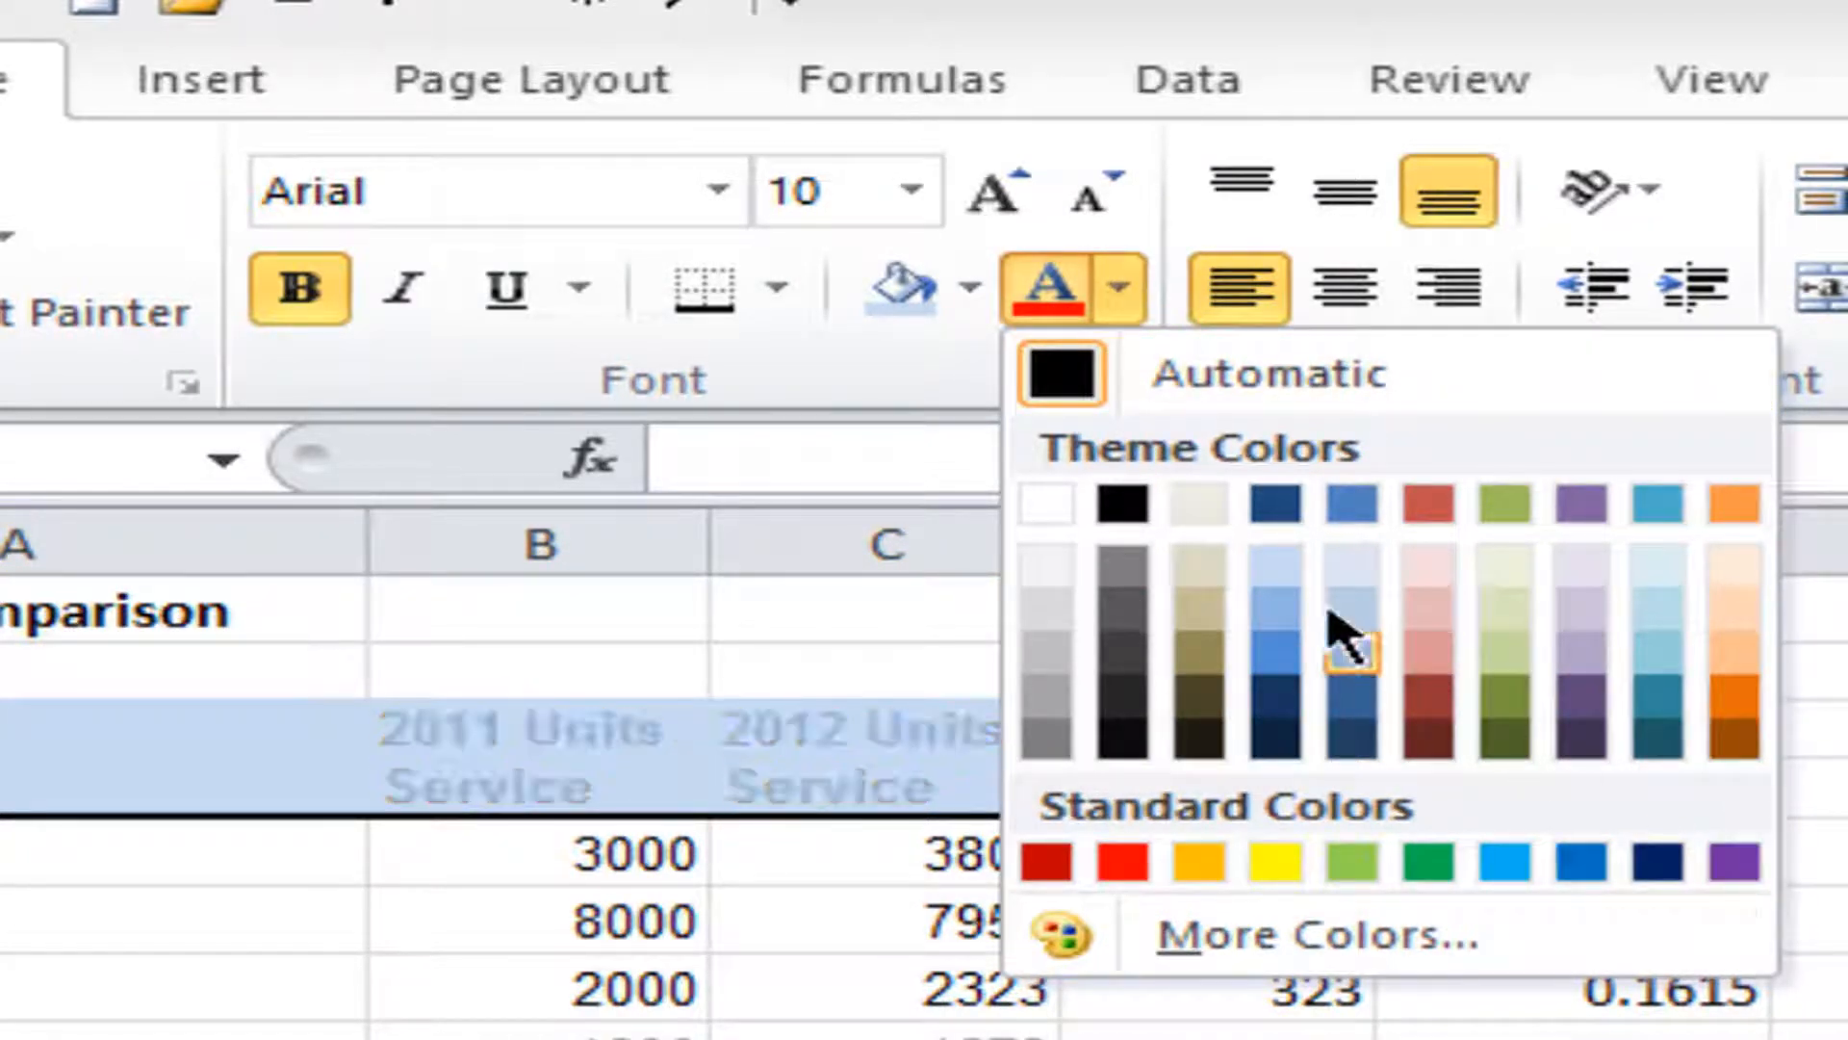
pyautogui.click(1122, 287)
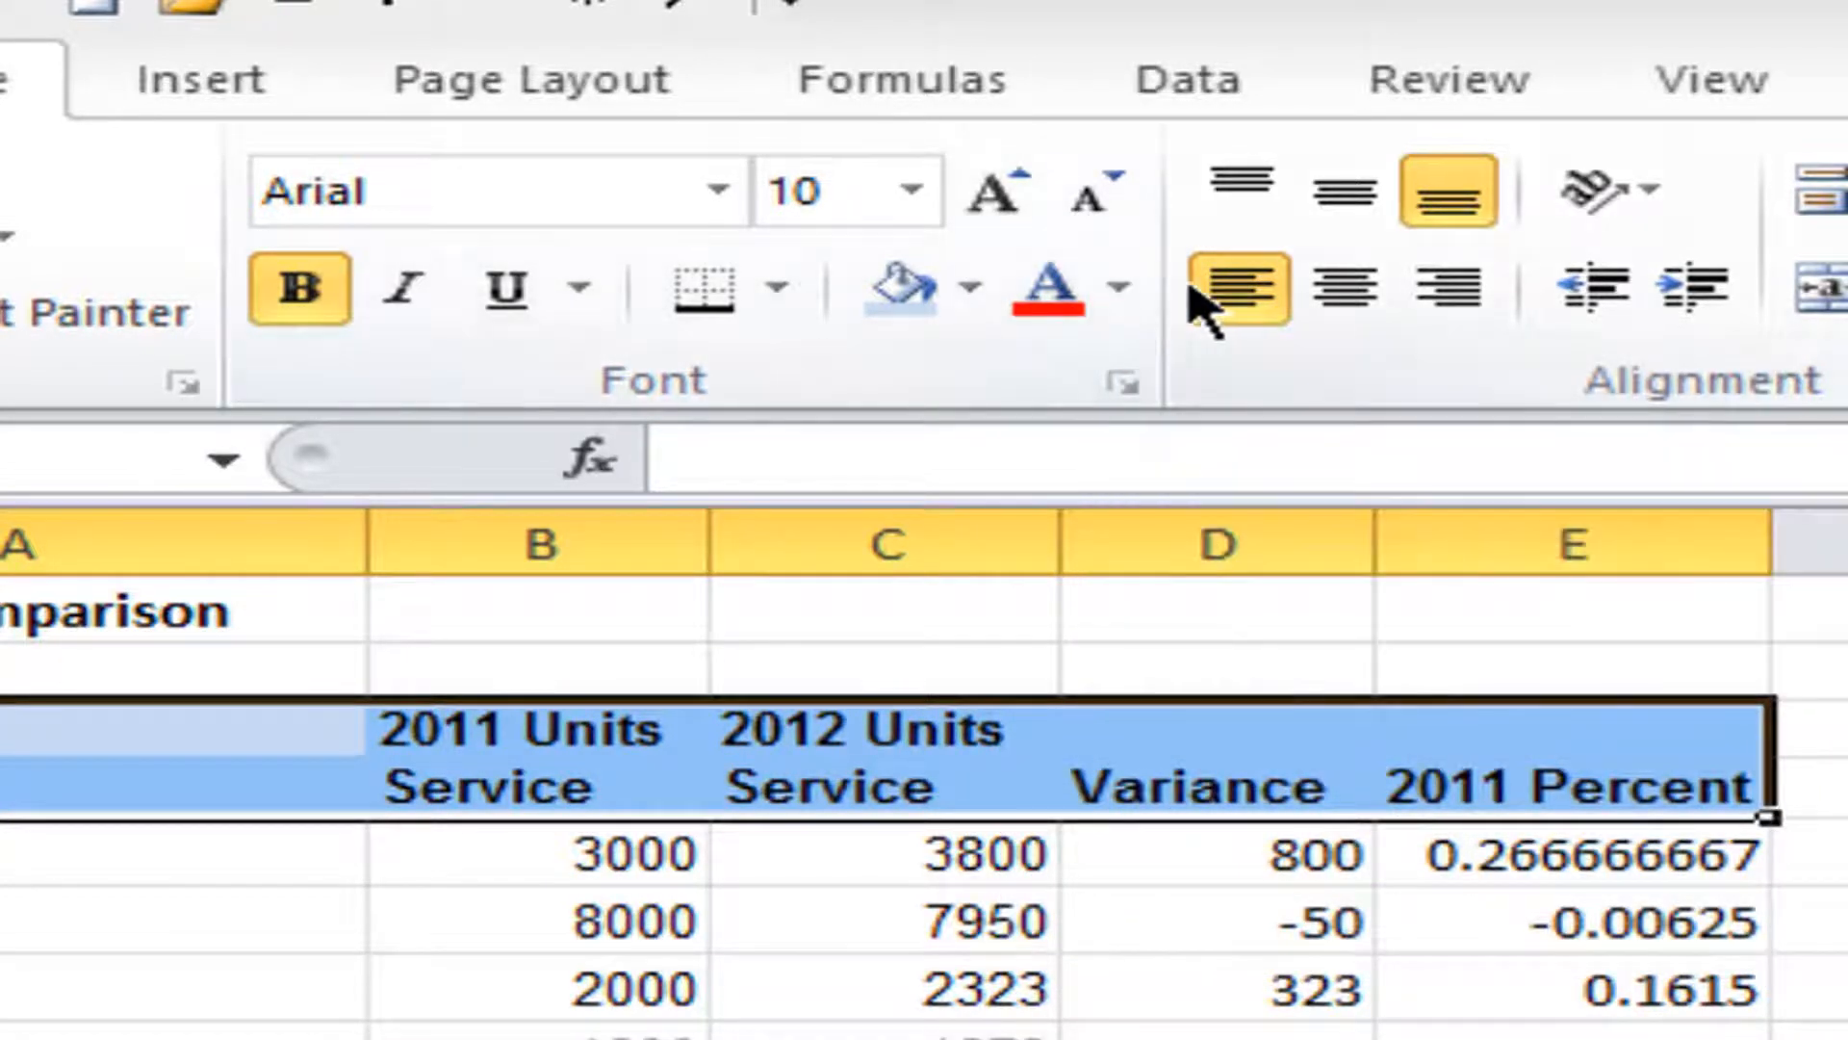
pyautogui.click(1357, 289)
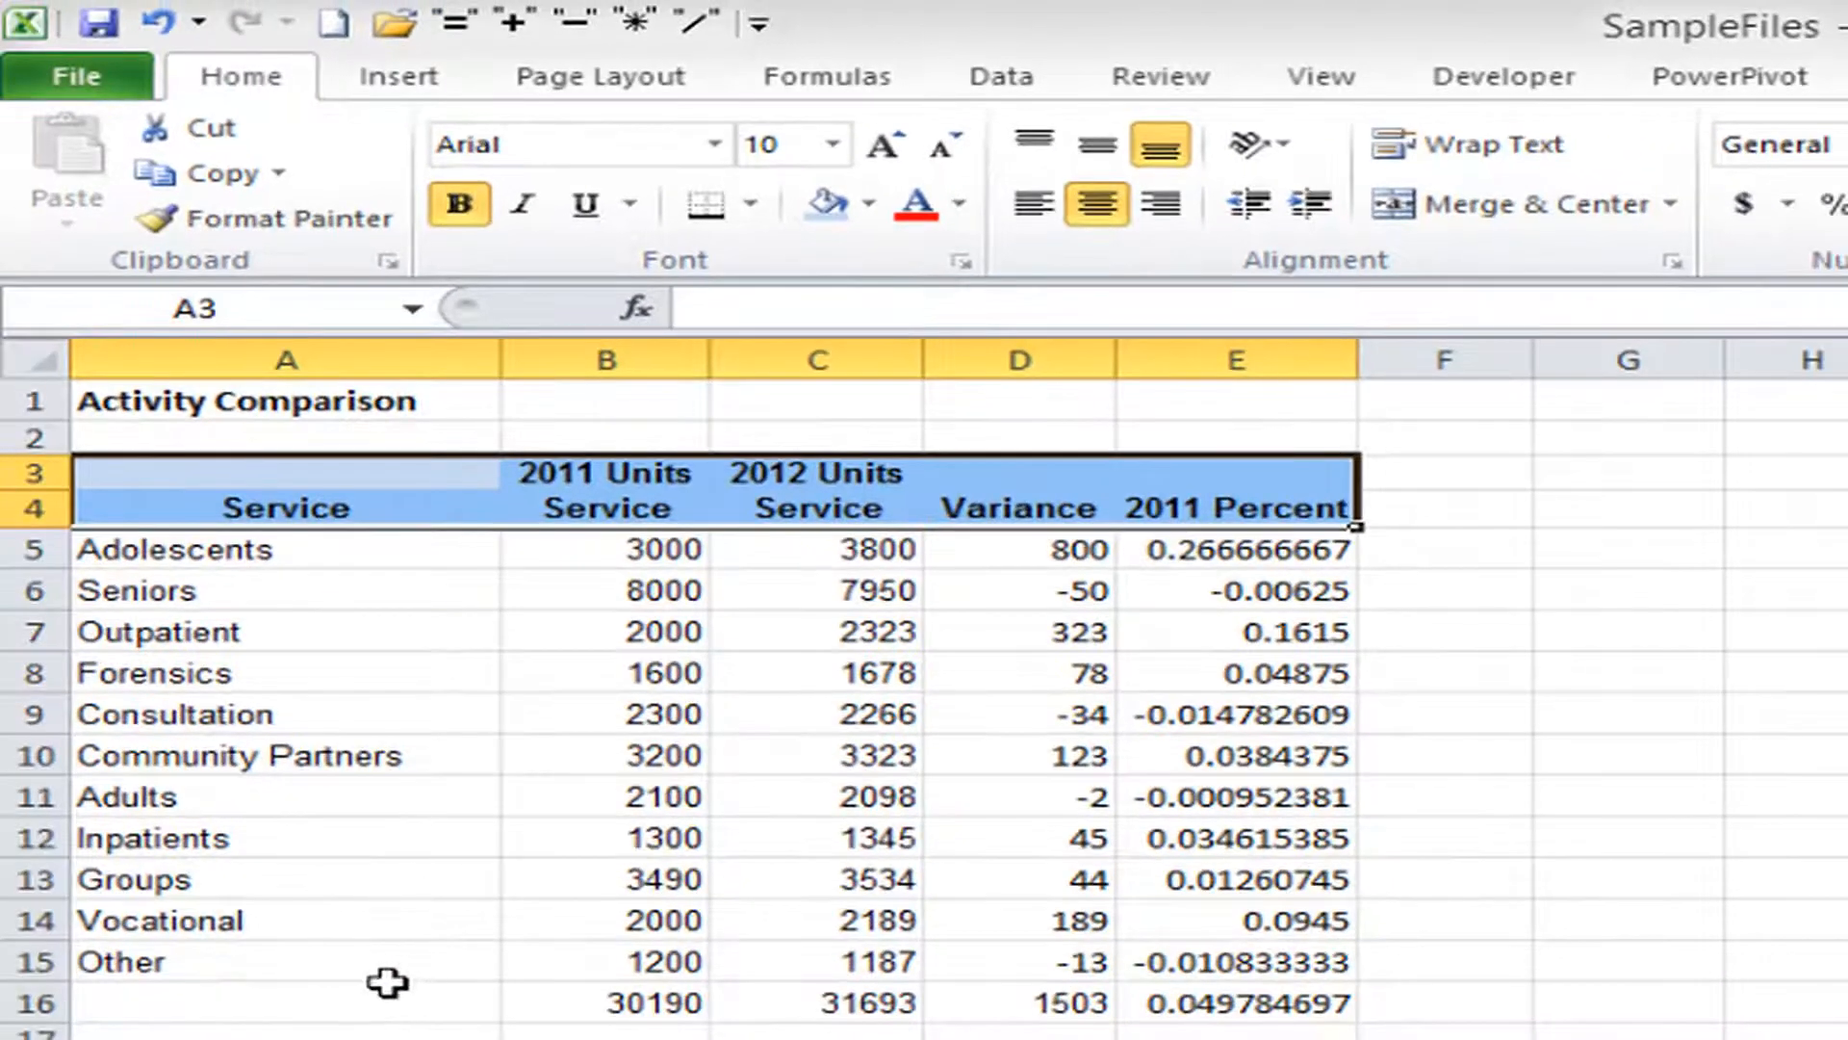
pyautogui.click(385, 970)
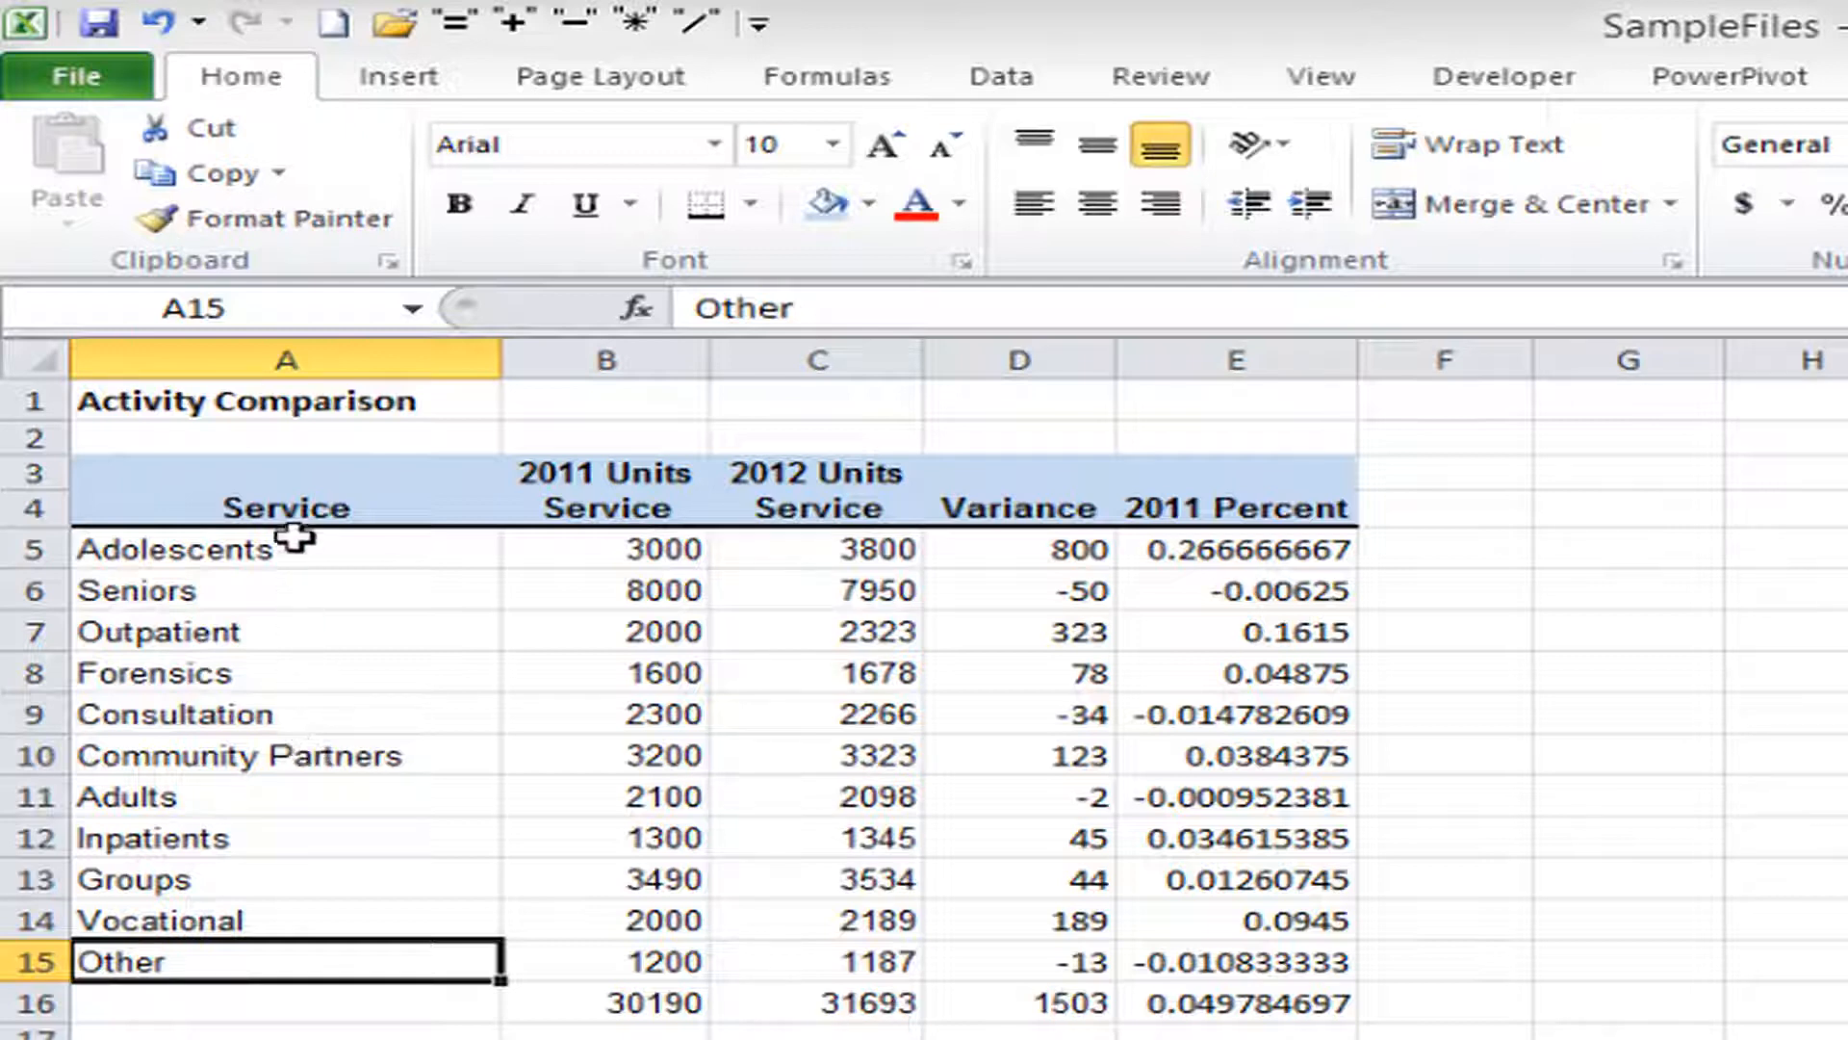
# Step: Enlarge the Activity Comparison title in A1 to 14 points, then merge and center it across A1:E1
pyautogui.click(220, 397)
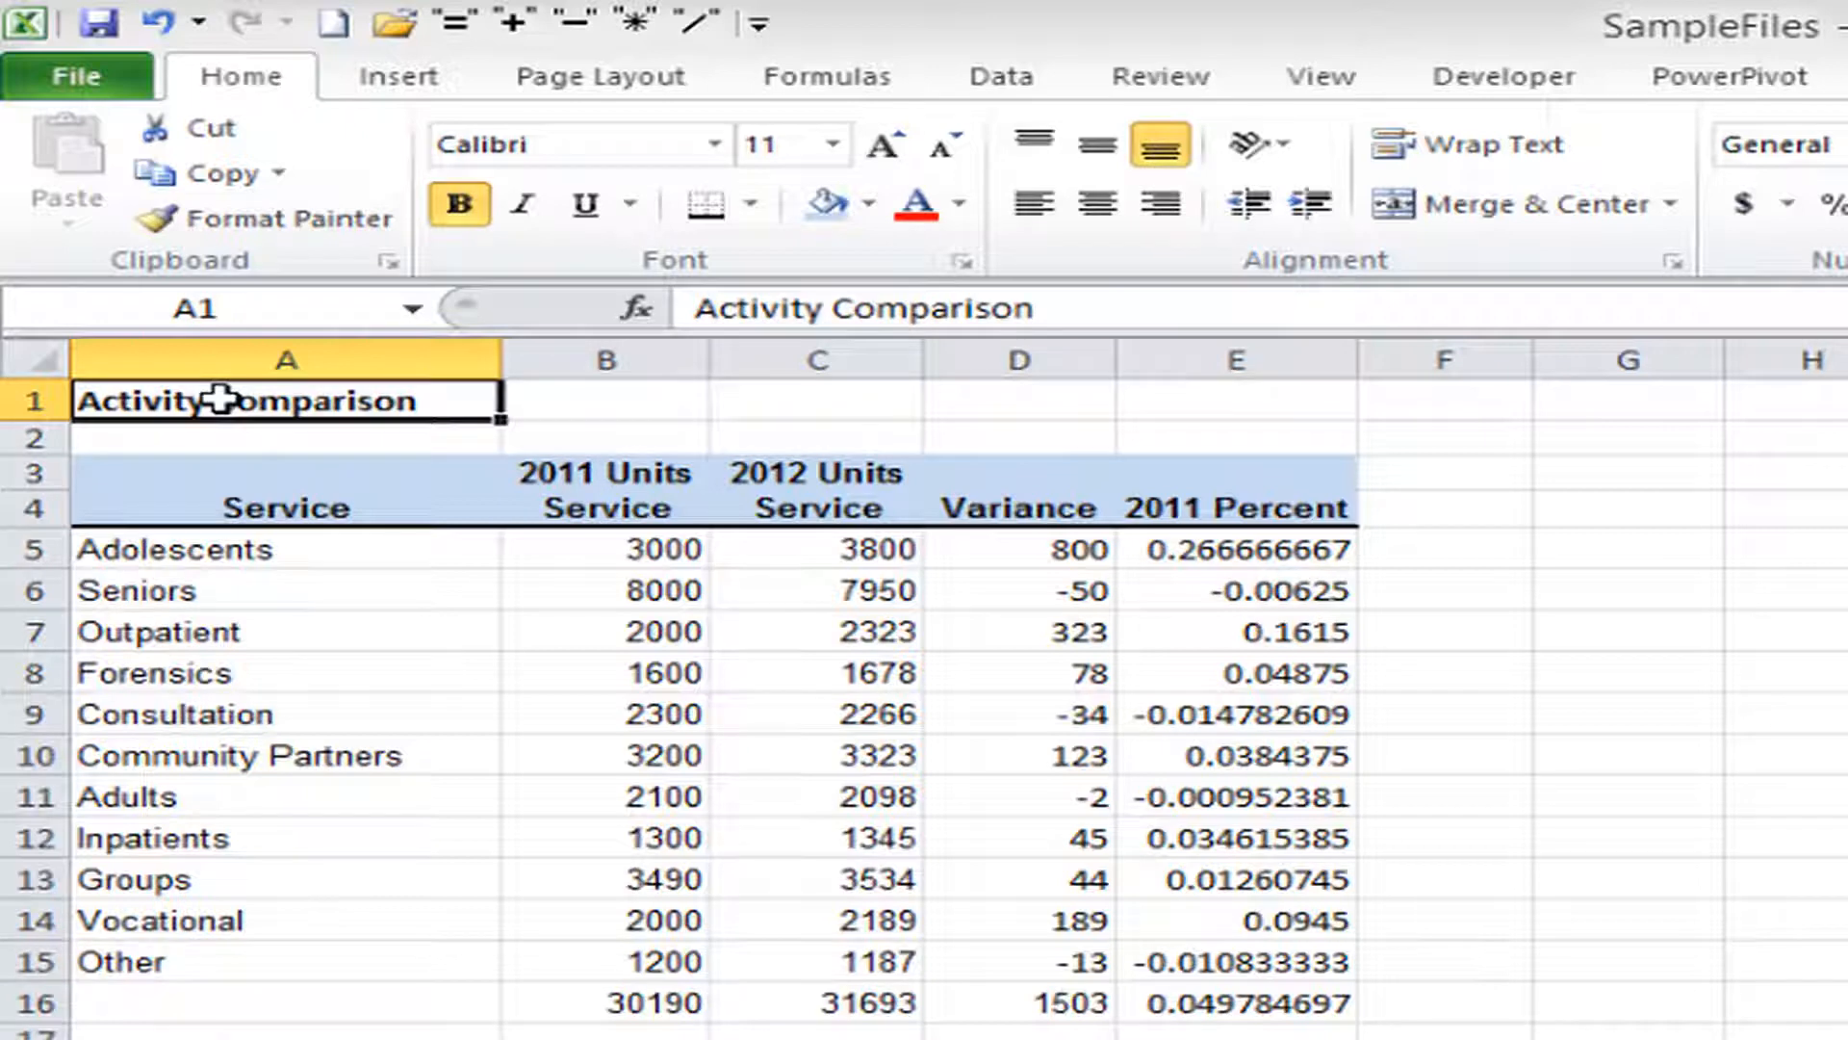
pyautogui.click(893, 146)
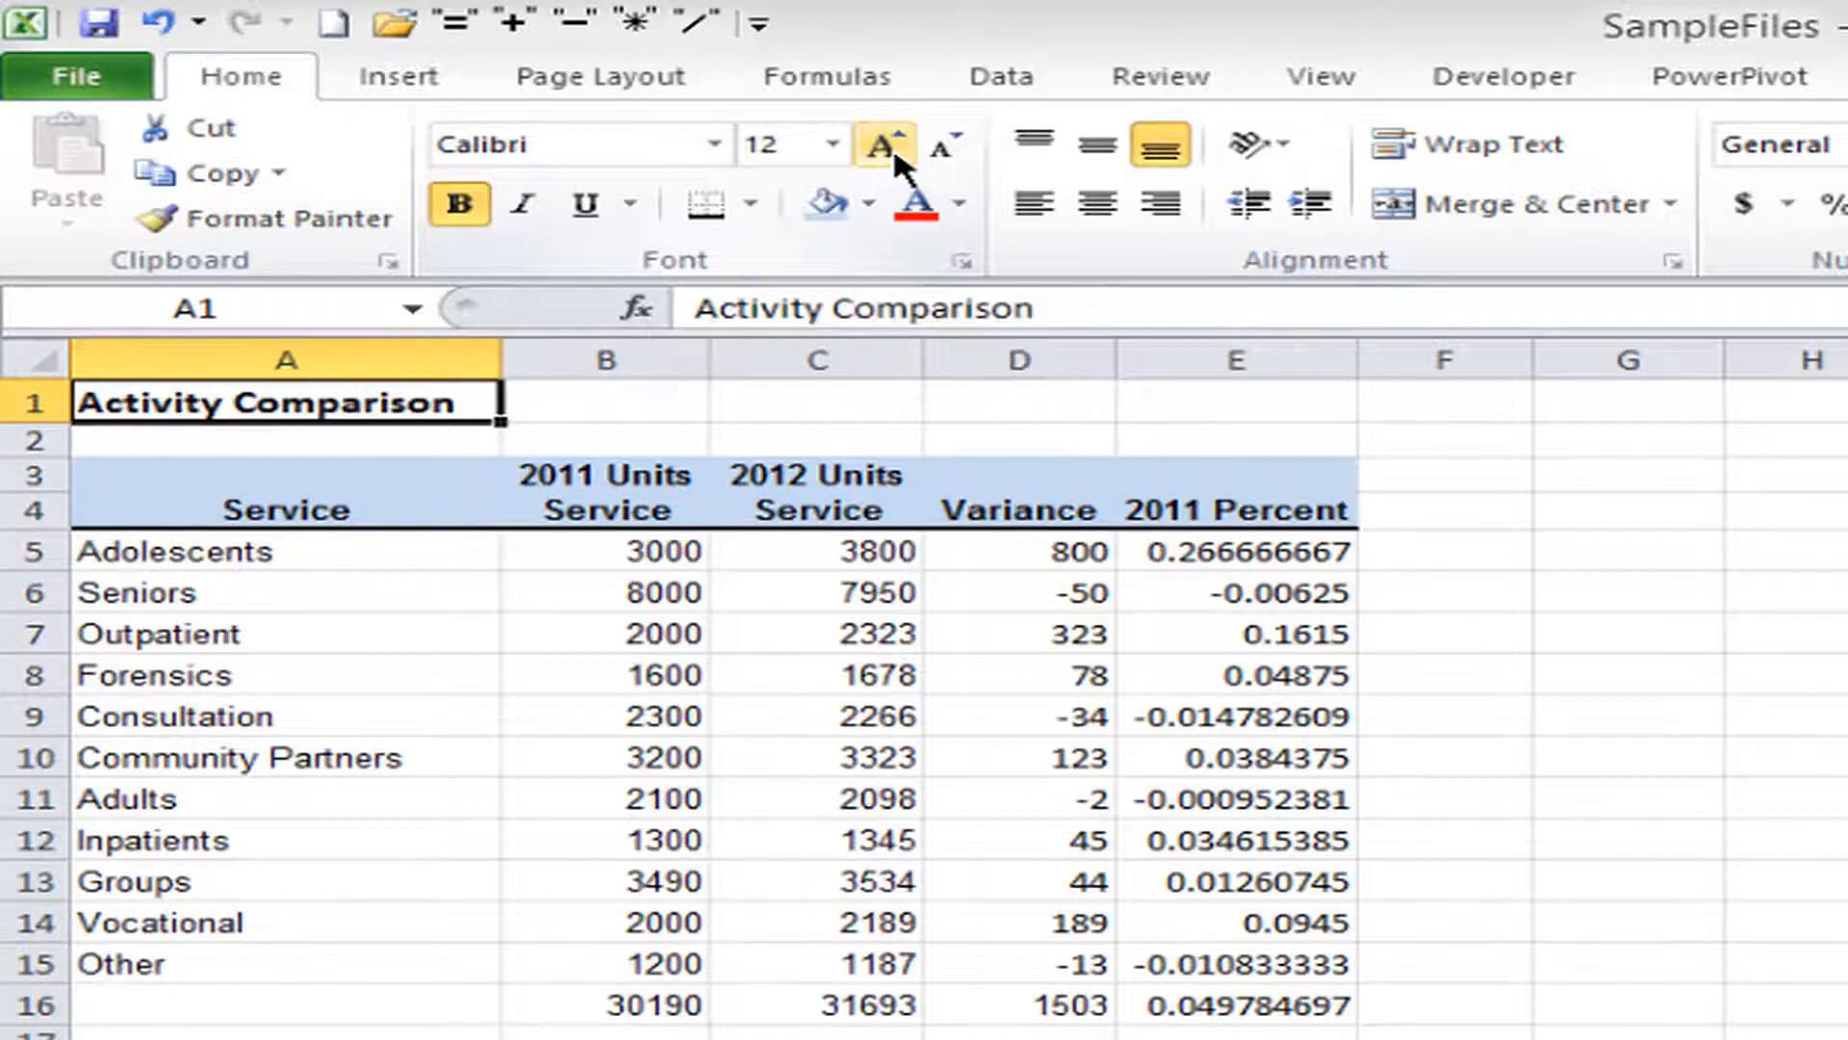
pyautogui.click(893, 146)
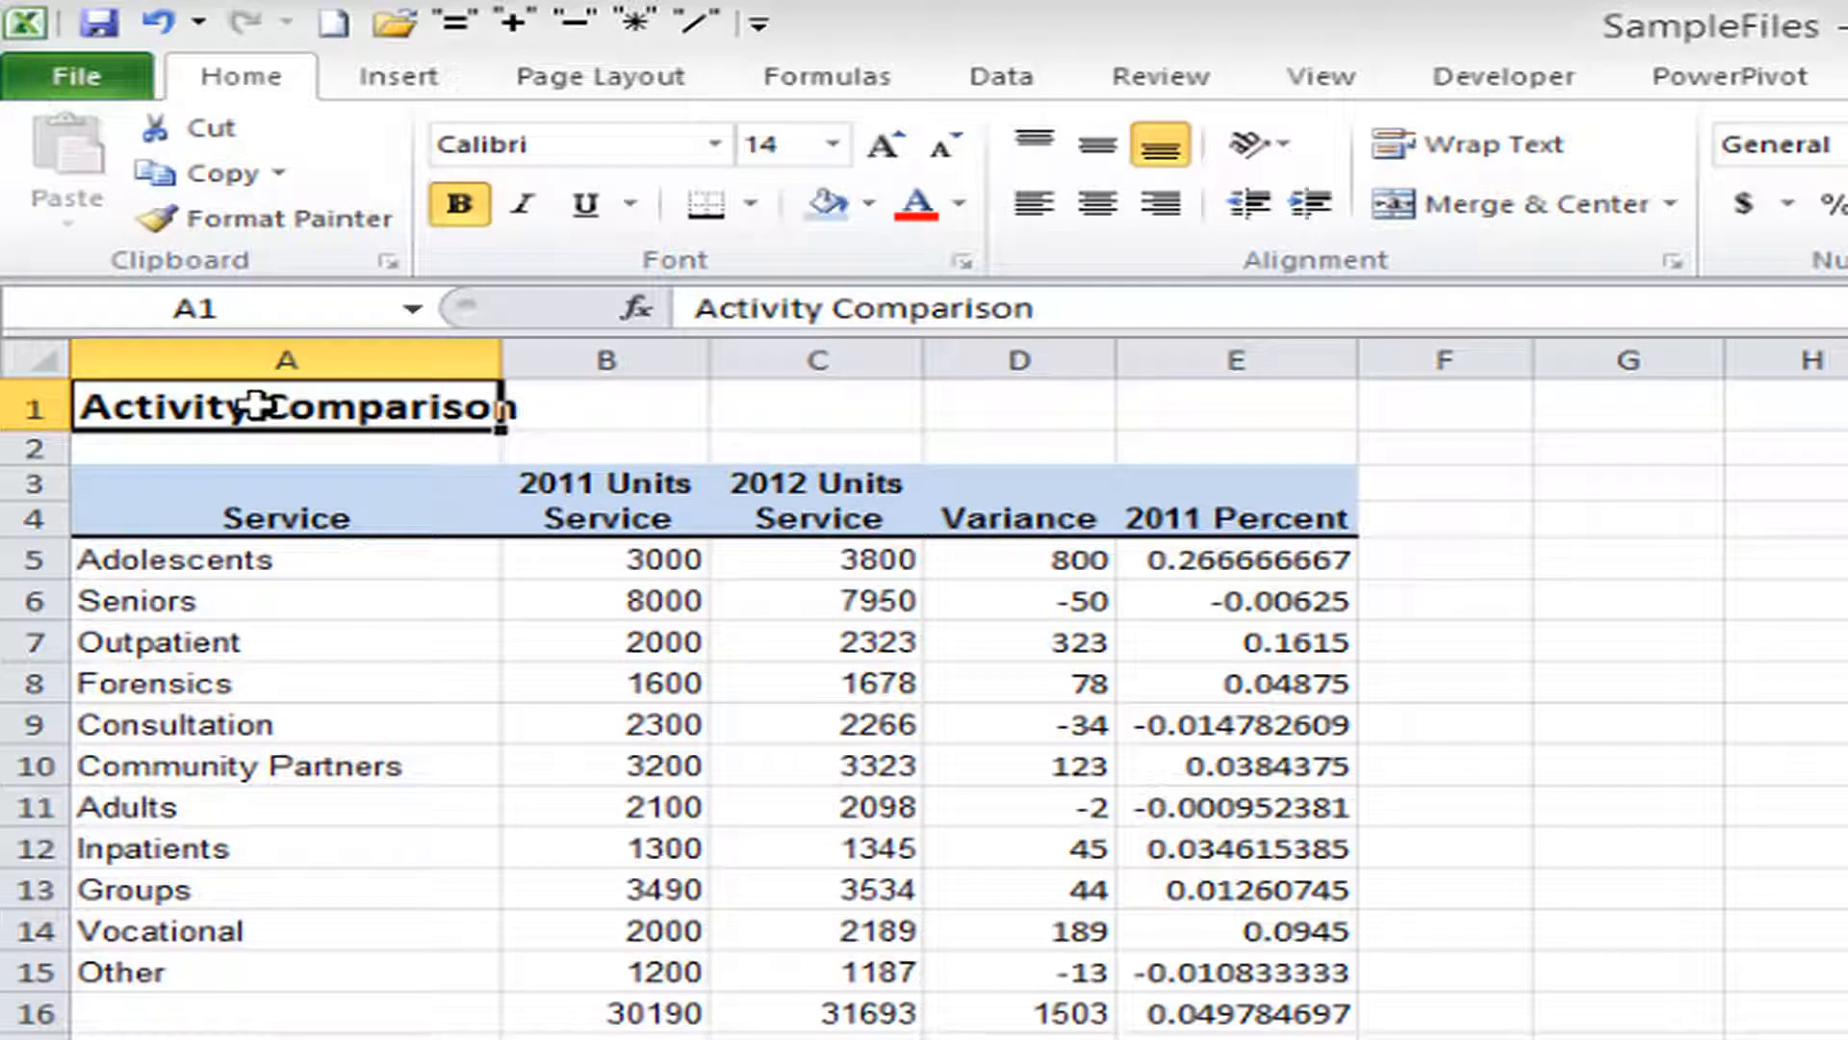
pyautogui.moveTo(255, 405); pyautogui.dragTo(1192, 409)
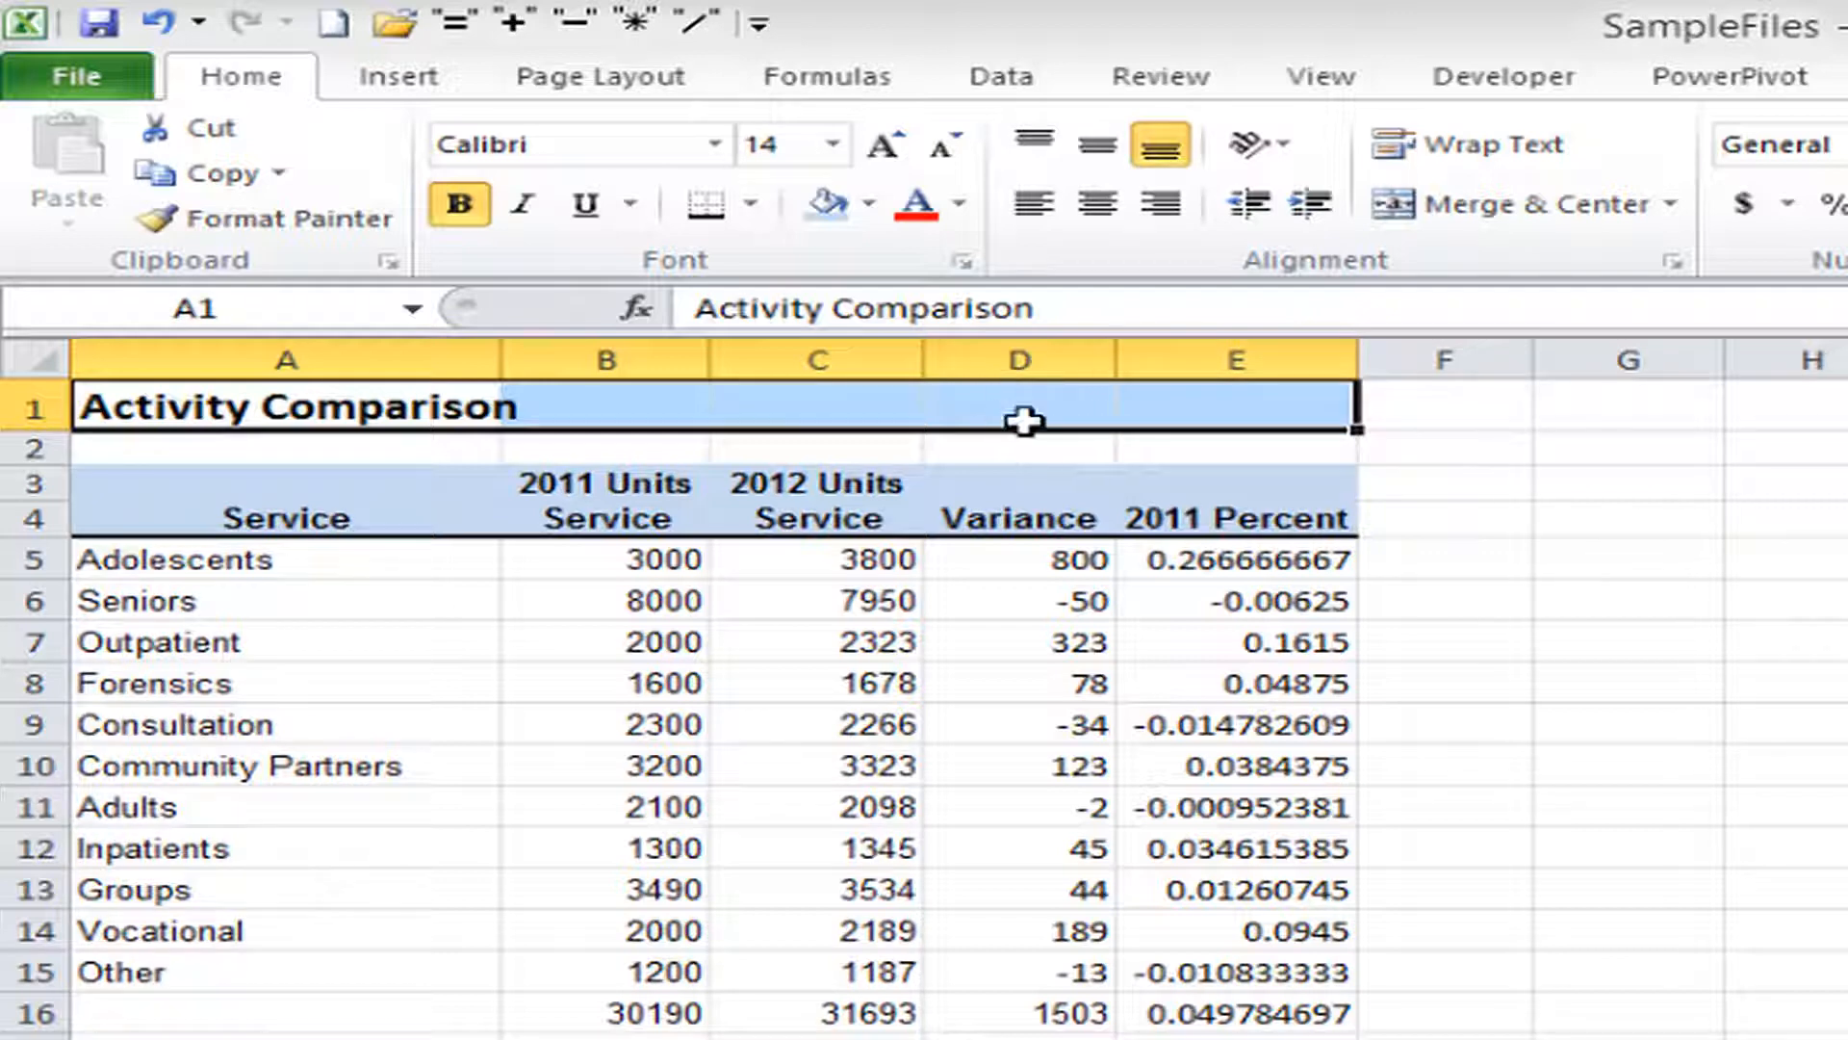
pyautogui.click(1492, 197)
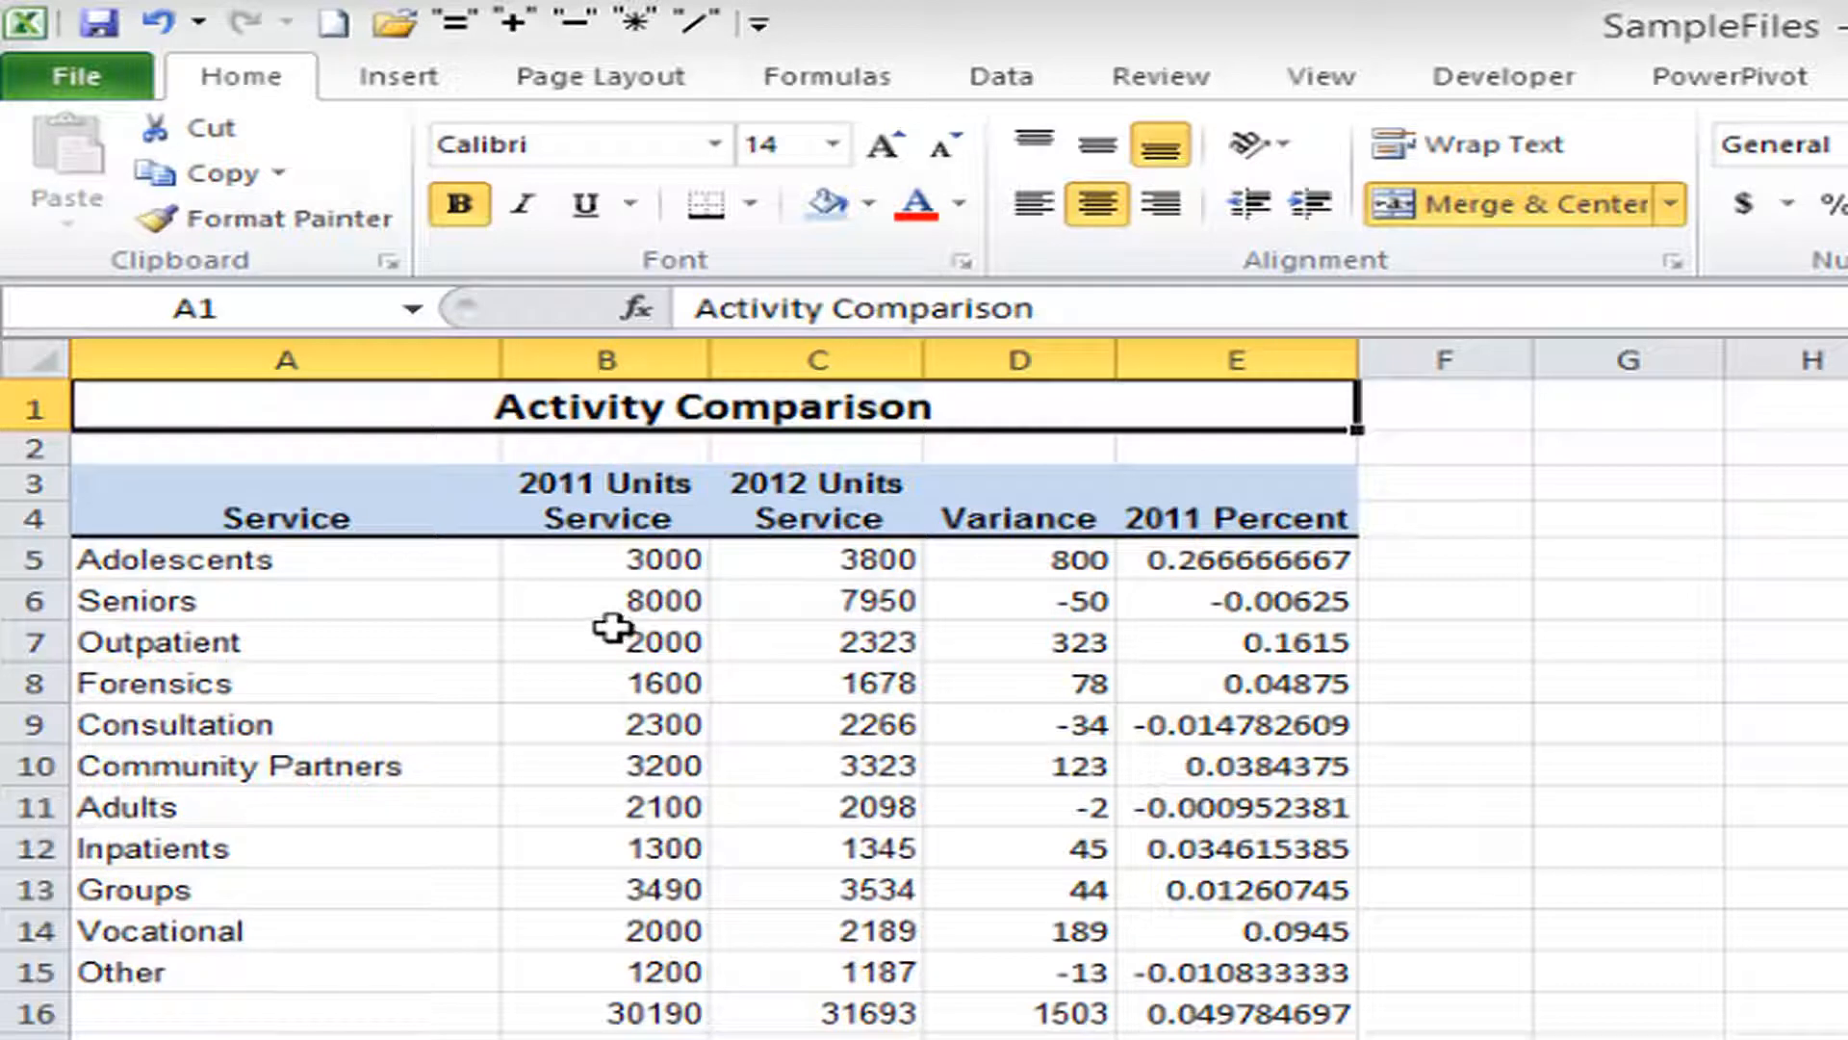
# Step: Format the numbers in B5:D16 with comma style and no decimal places
pyautogui.click(585, 558)
pyautogui.moveTo(585, 558); pyautogui.dragTo(1044, 1013)
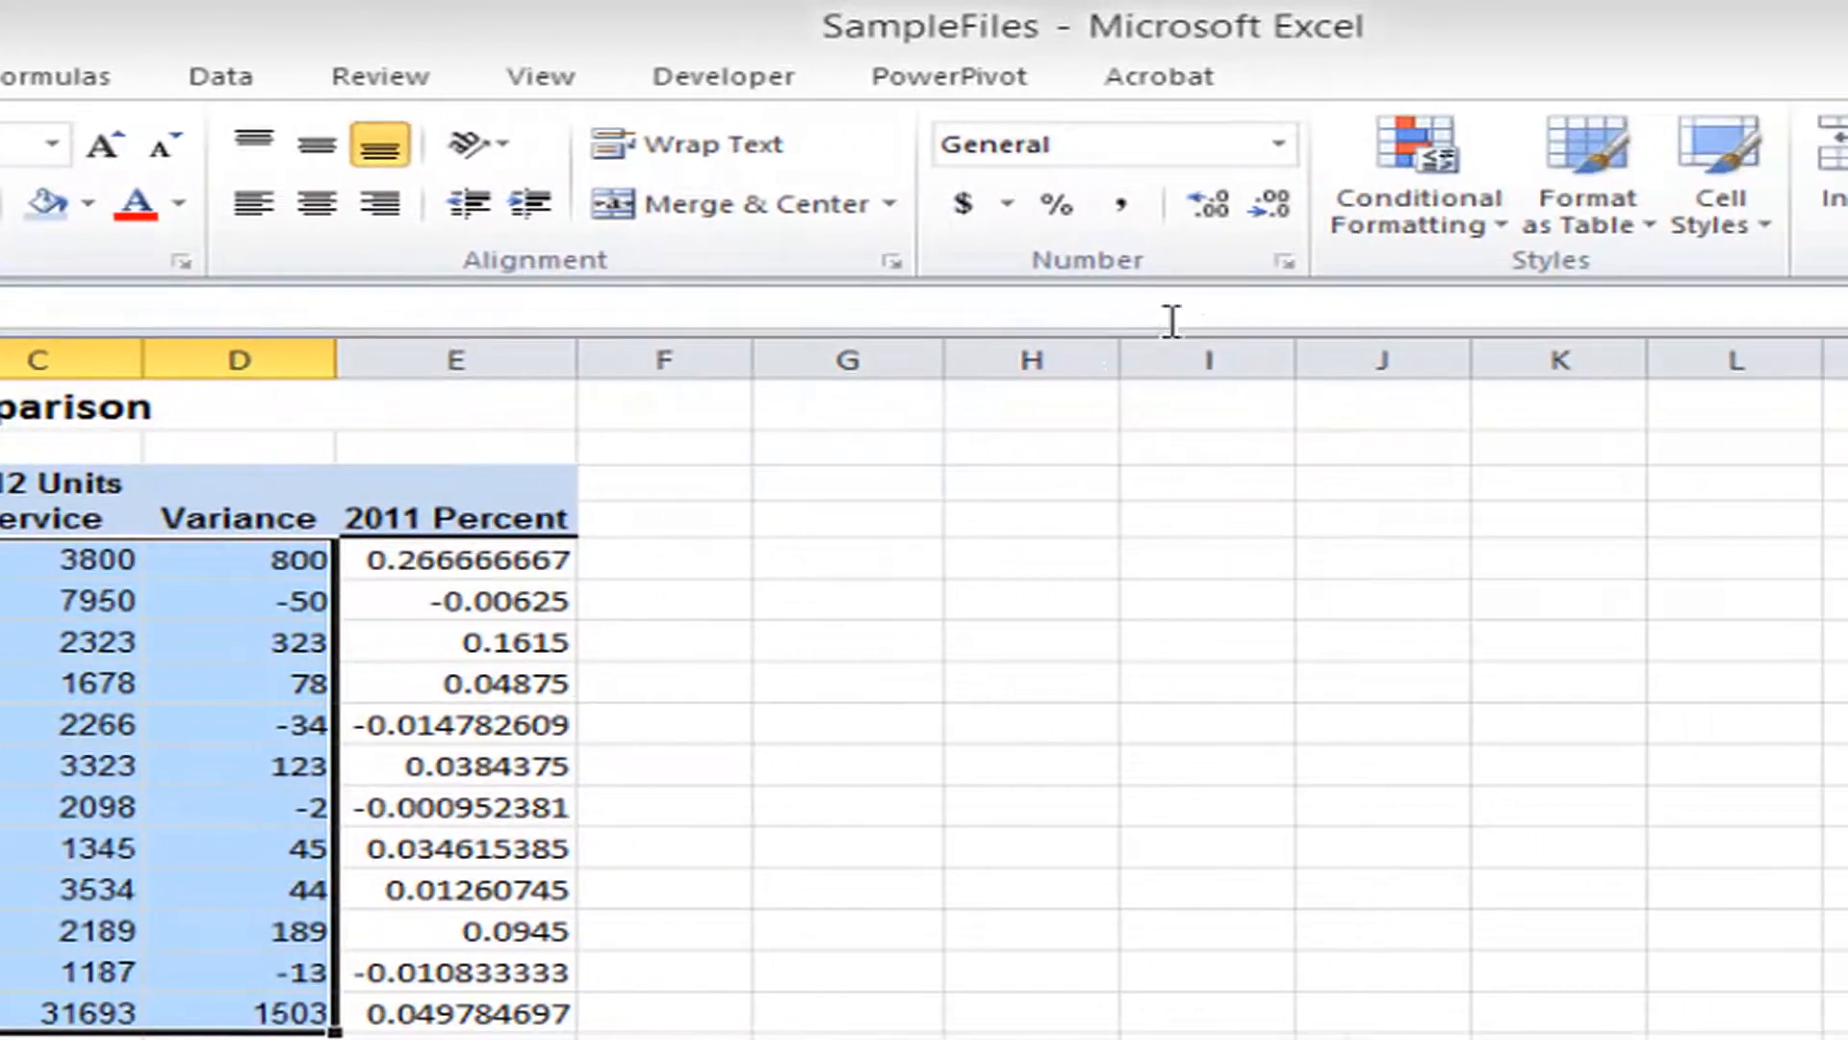
pyautogui.click(1125, 205)
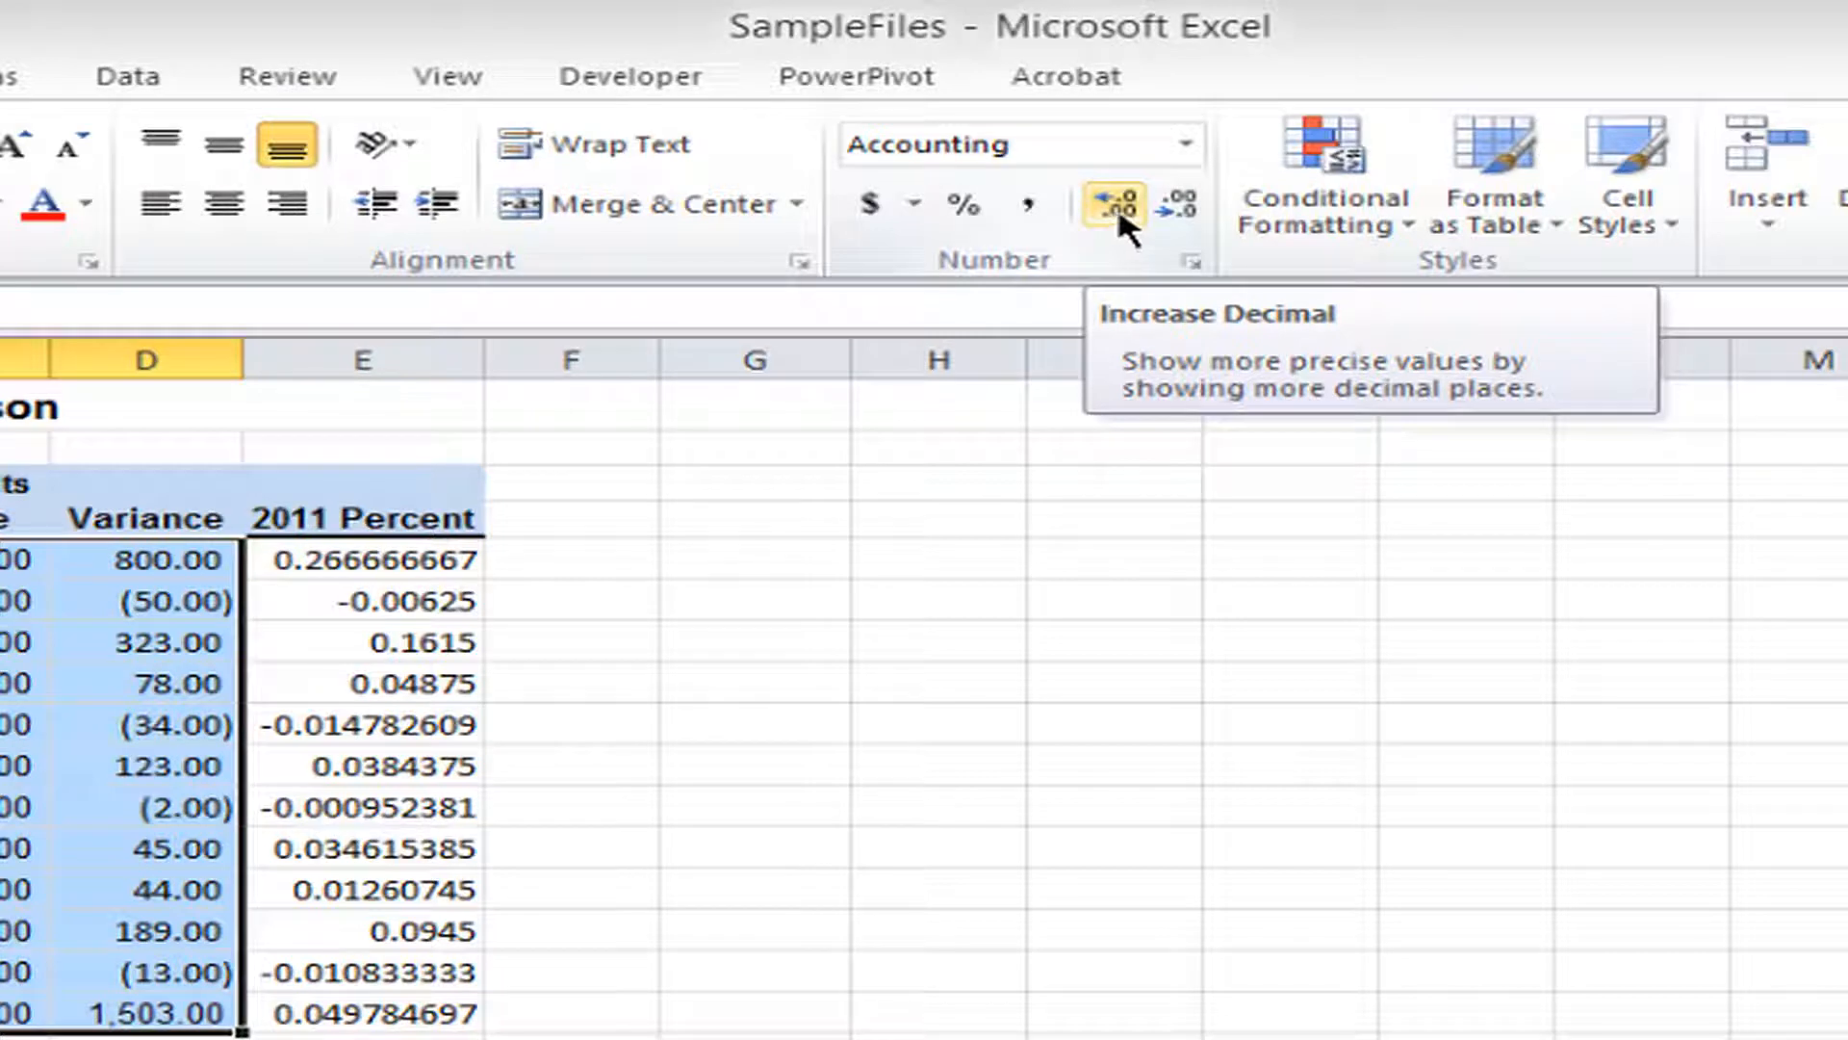
pyautogui.click(1178, 200)
pyautogui.click(1179, 201)
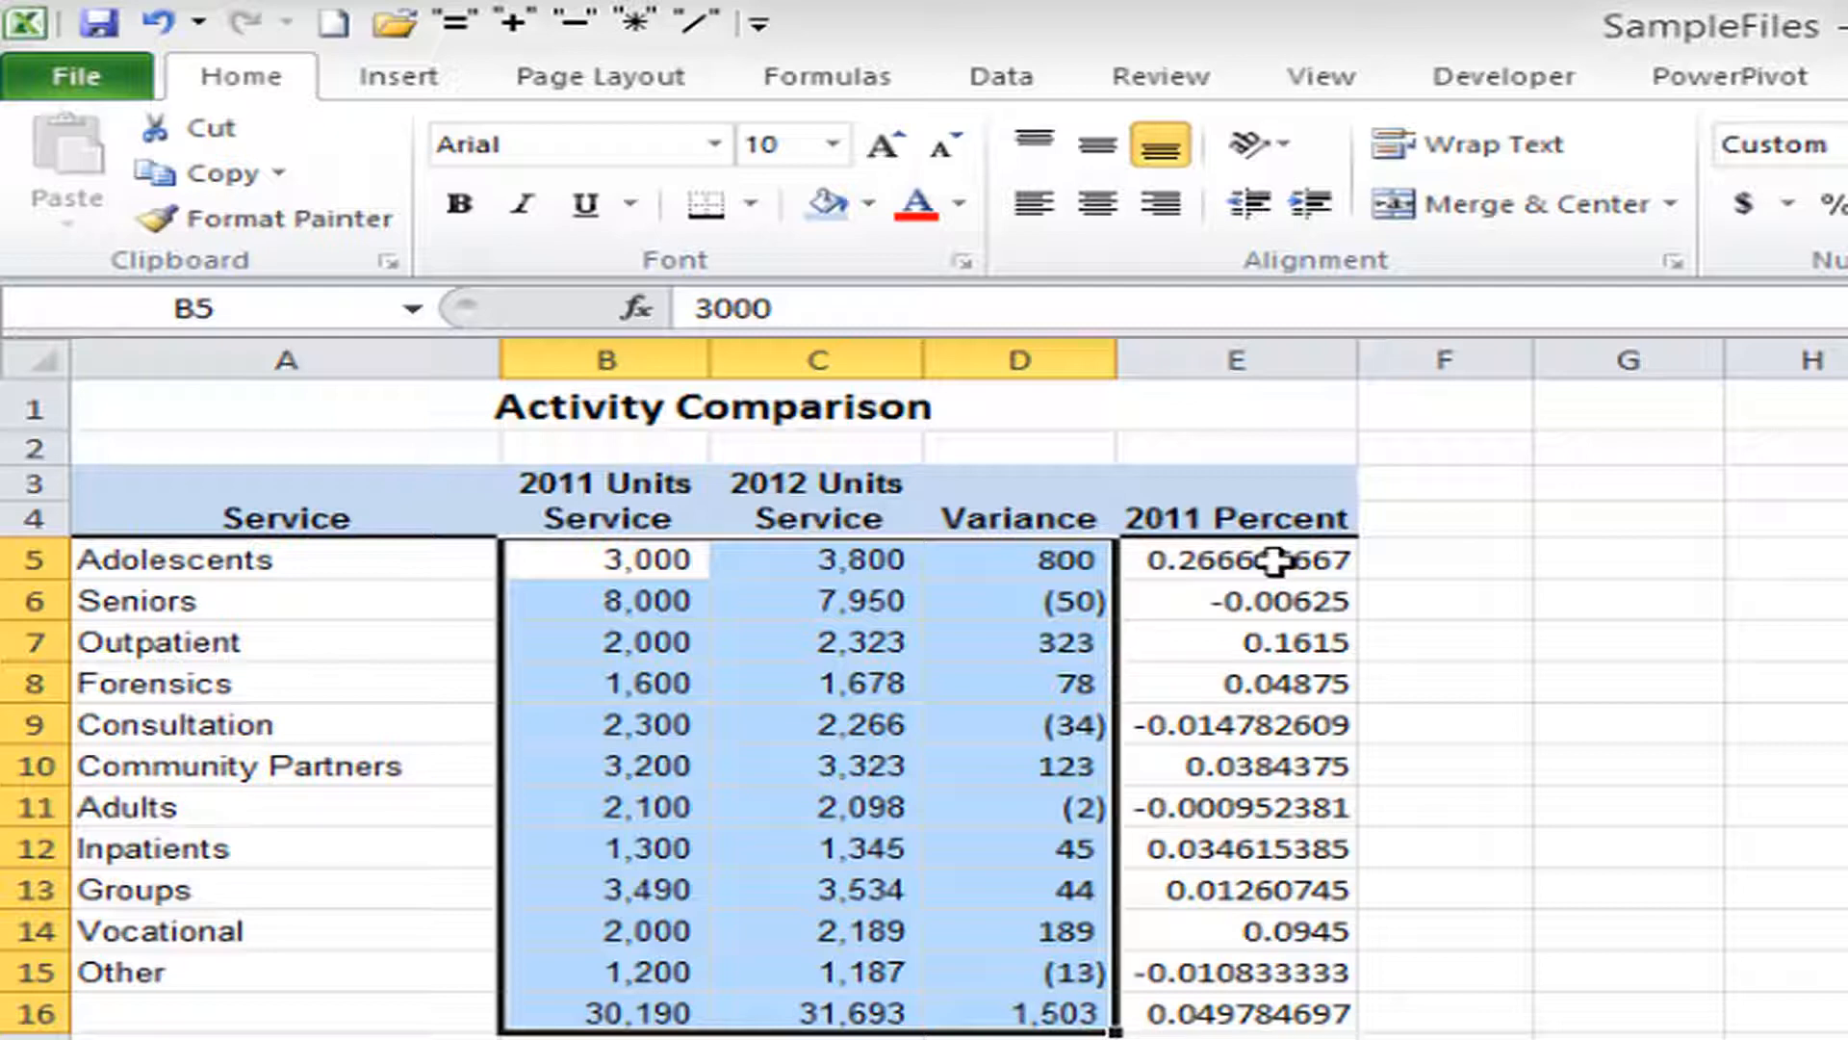
# Step: Format the 2011 Percent values in E5:E16 as percentages with two decimal places
pyautogui.moveTo(1274, 559); pyautogui.dragTo(1266, 999)
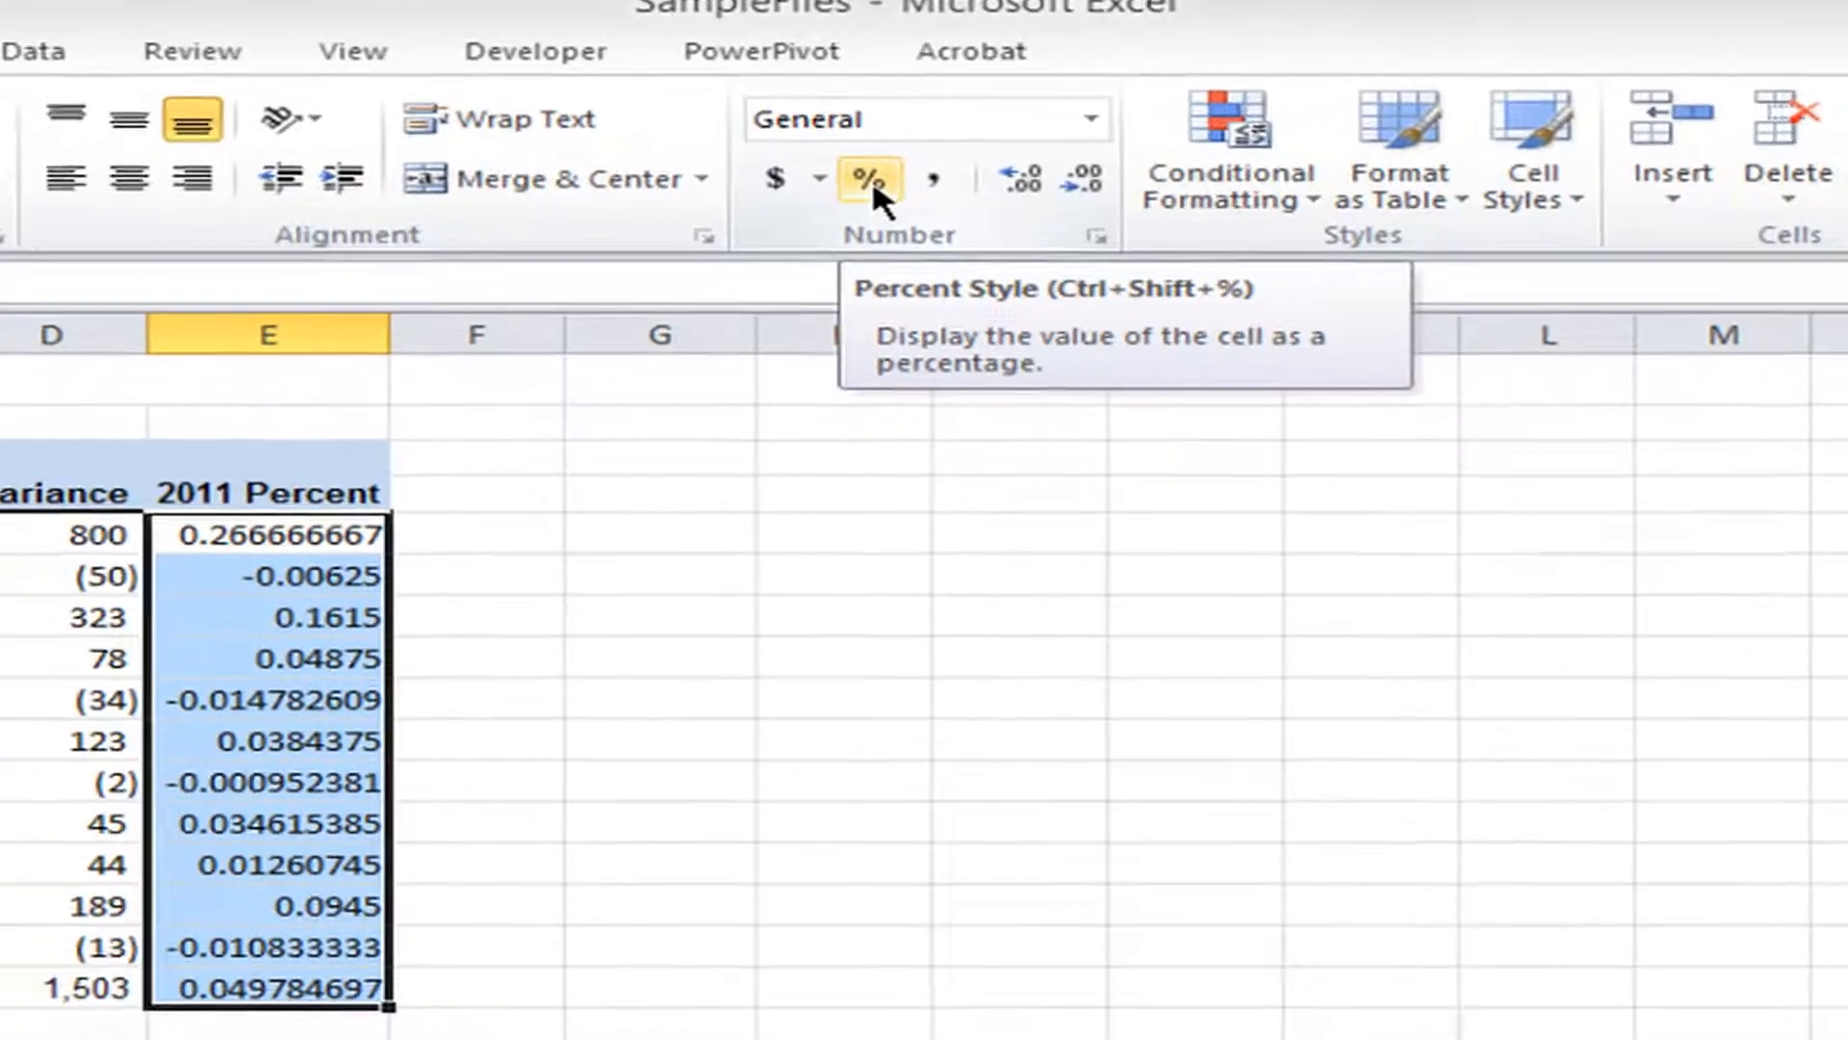
pyautogui.click(770, 207)
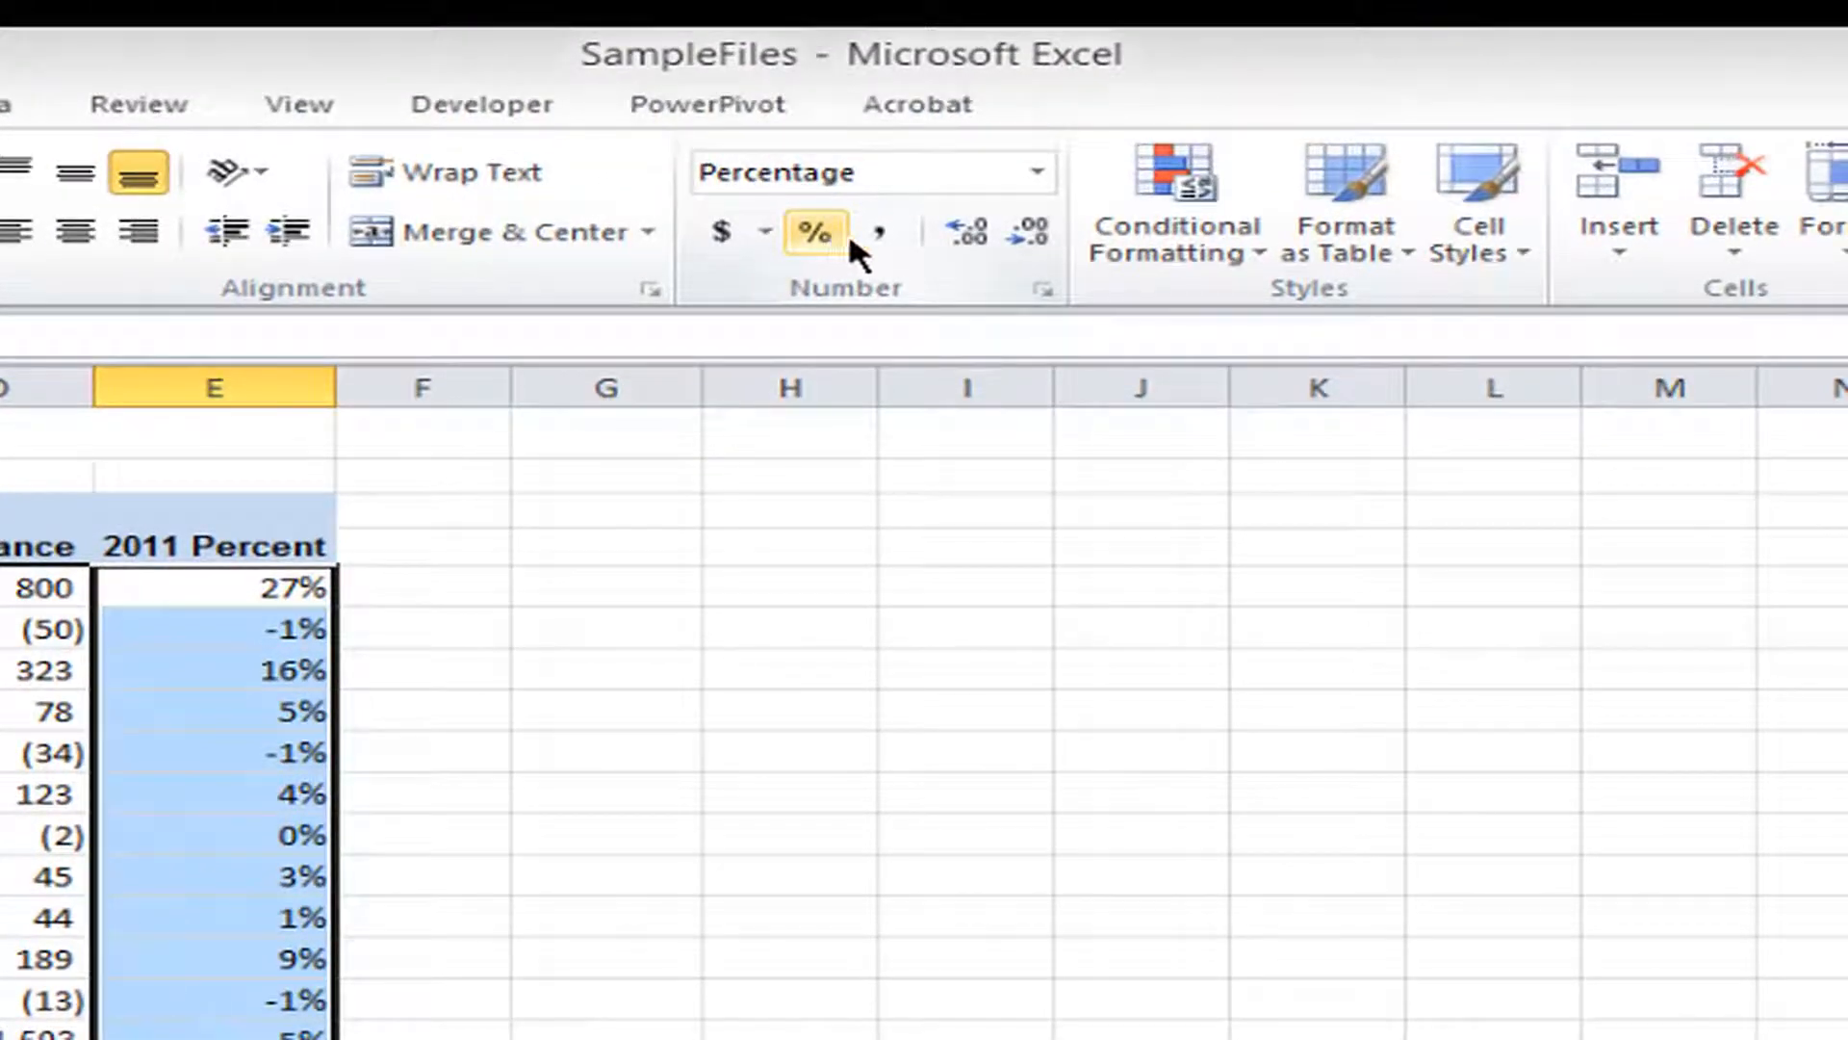
pyautogui.click(974, 246)
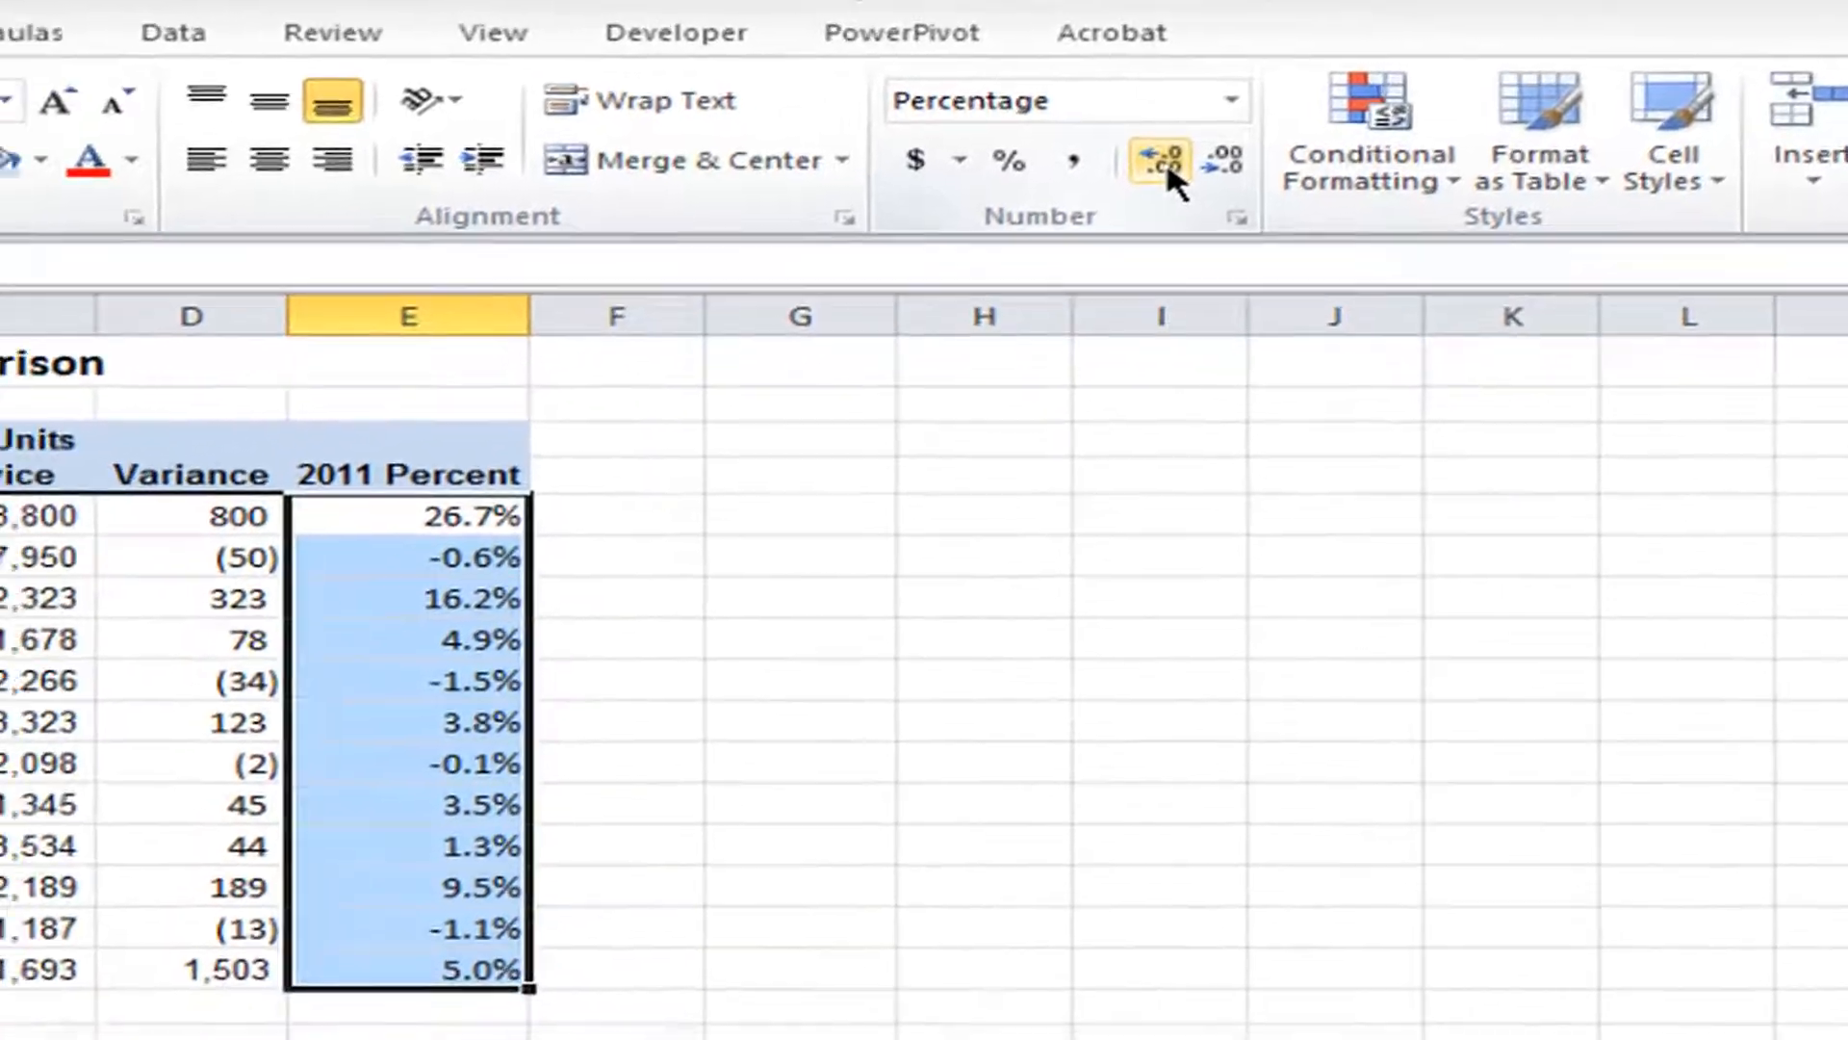
pyautogui.click(970, 241)
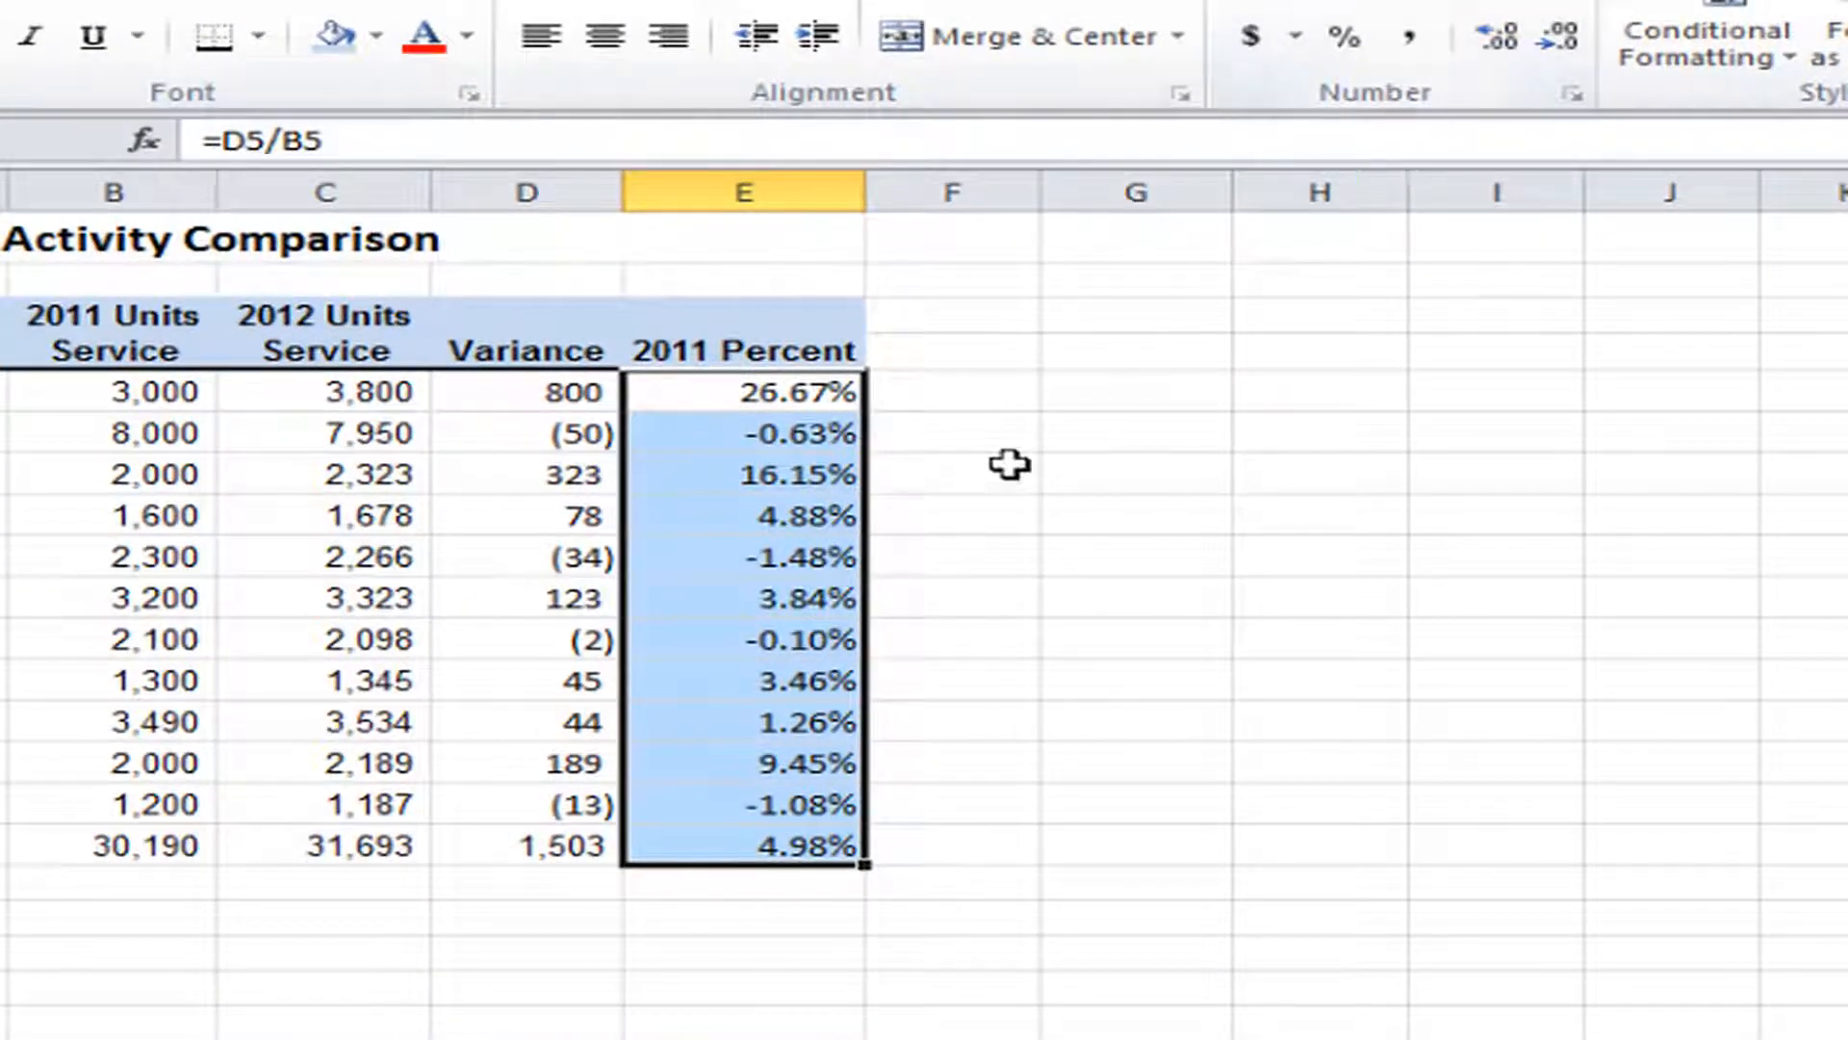
pyautogui.click(985, 482)
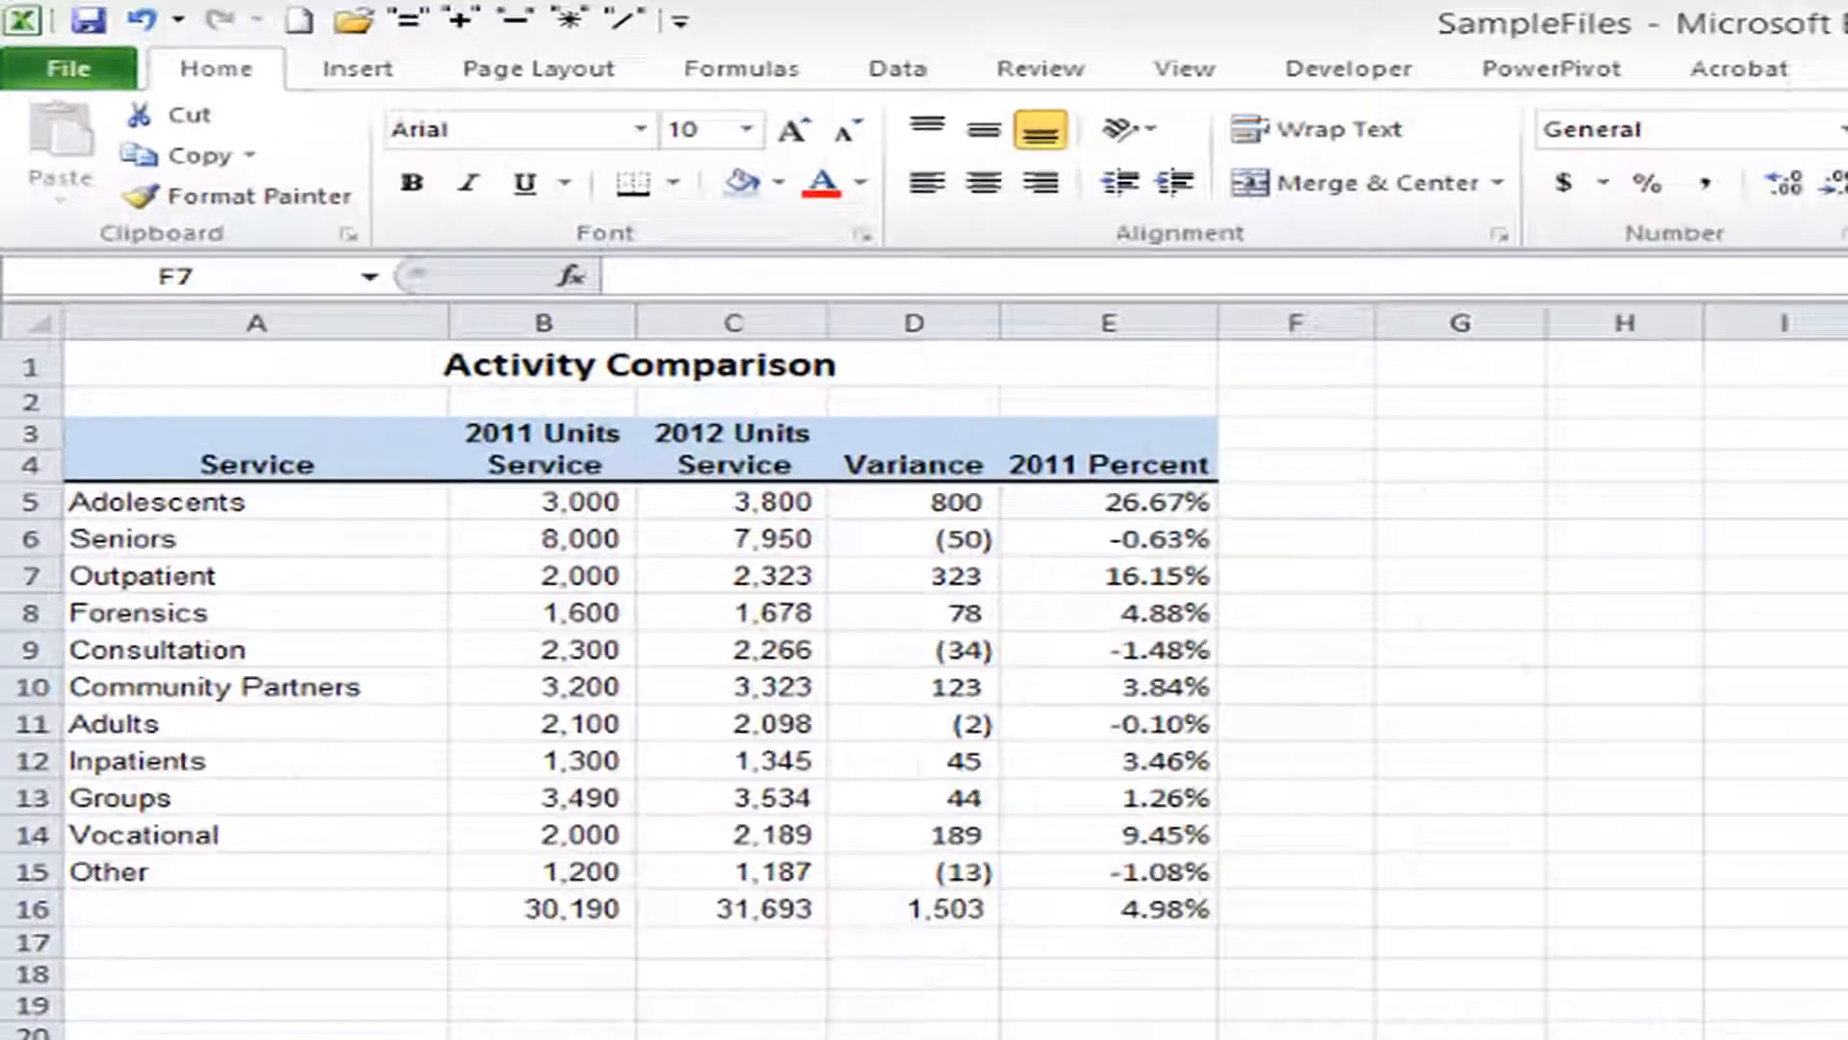
# Step: Apply a top and double bottom border to the totals in B16:E16
pyautogui.click(327, 463)
pyautogui.moveTo(327, 463); pyautogui.dragTo(1065, 464)
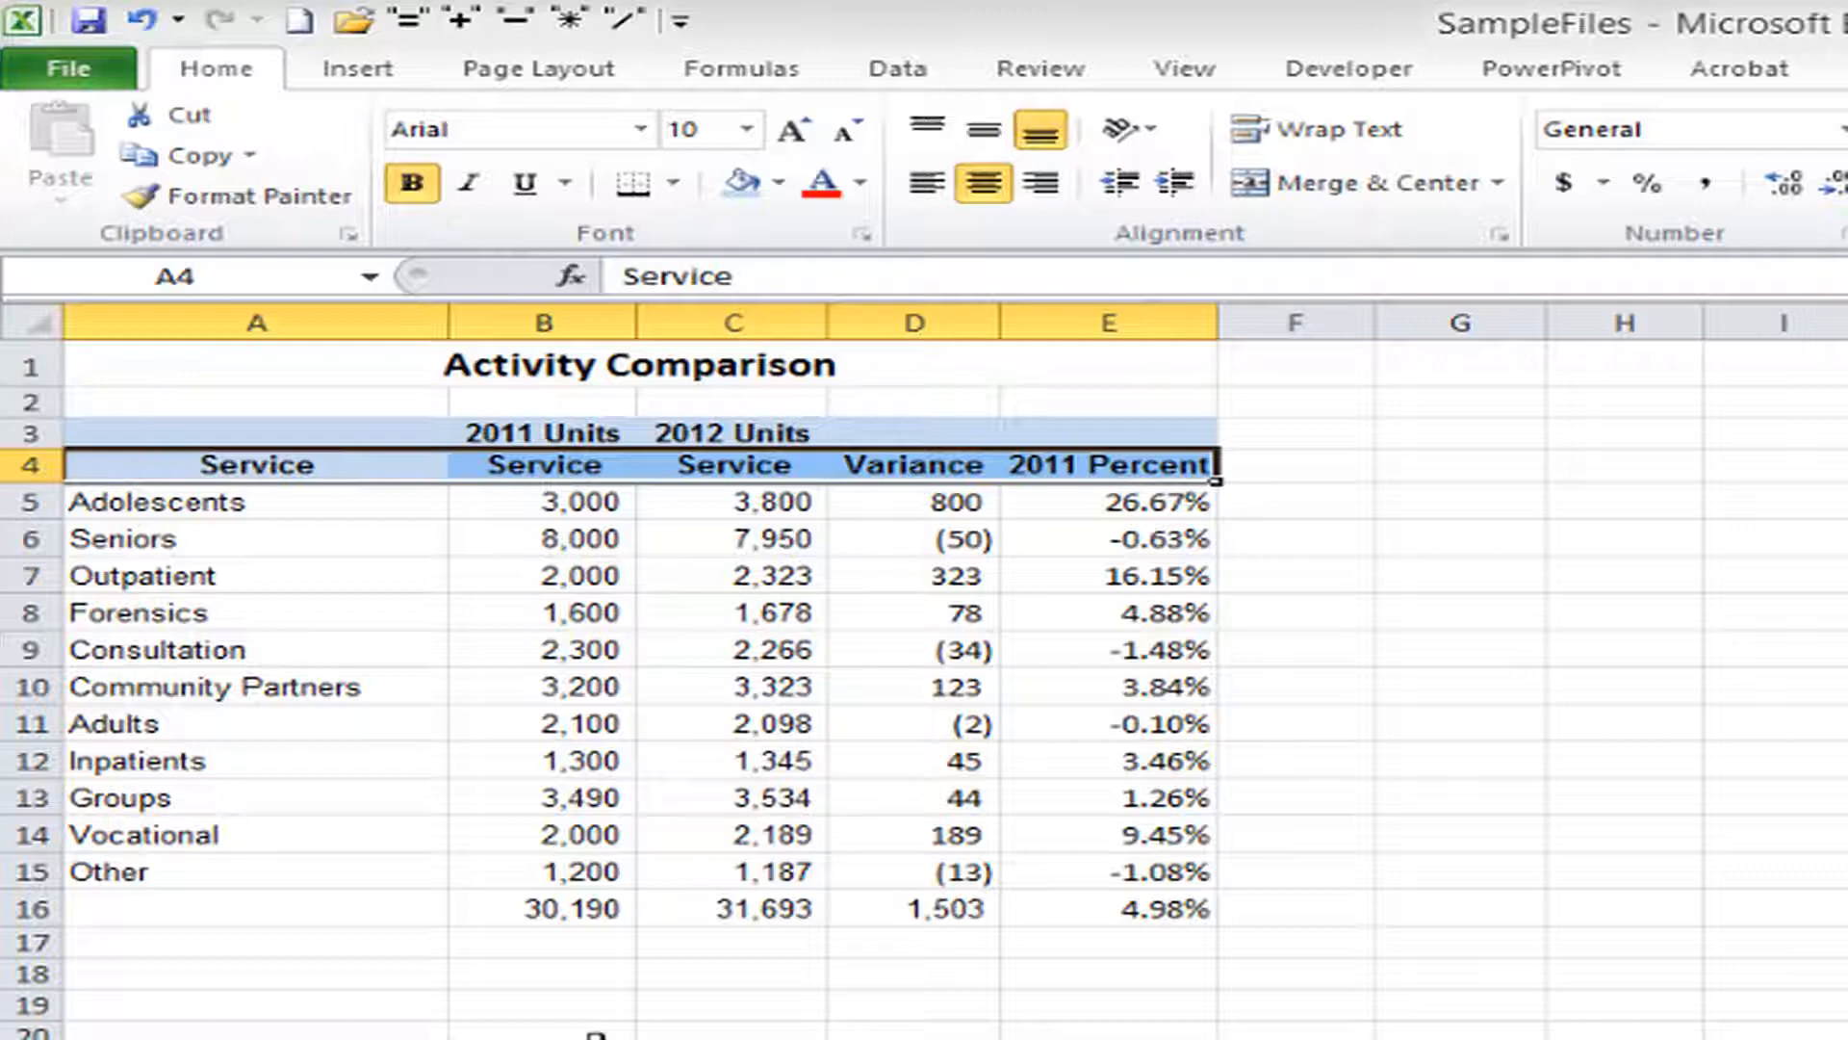
pyautogui.click(505, 908)
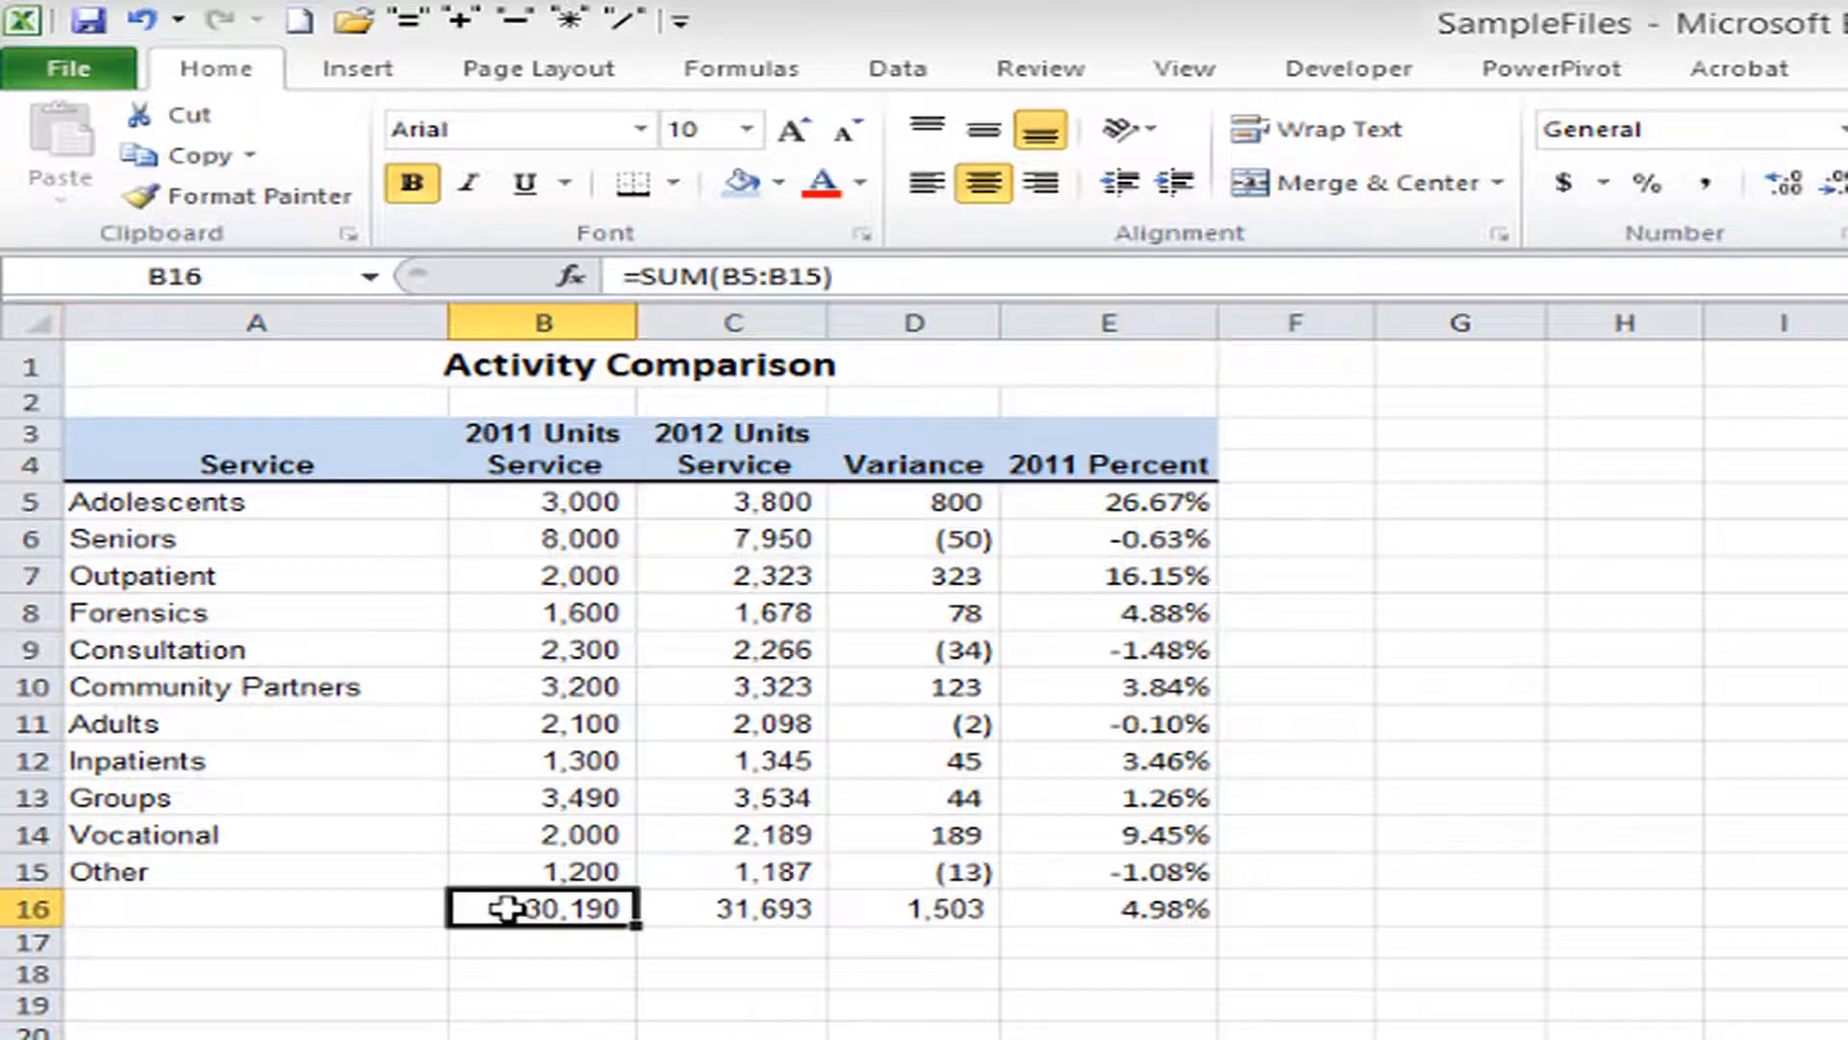
pyautogui.moveTo(505, 908); pyautogui.dragTo(1088, 908)
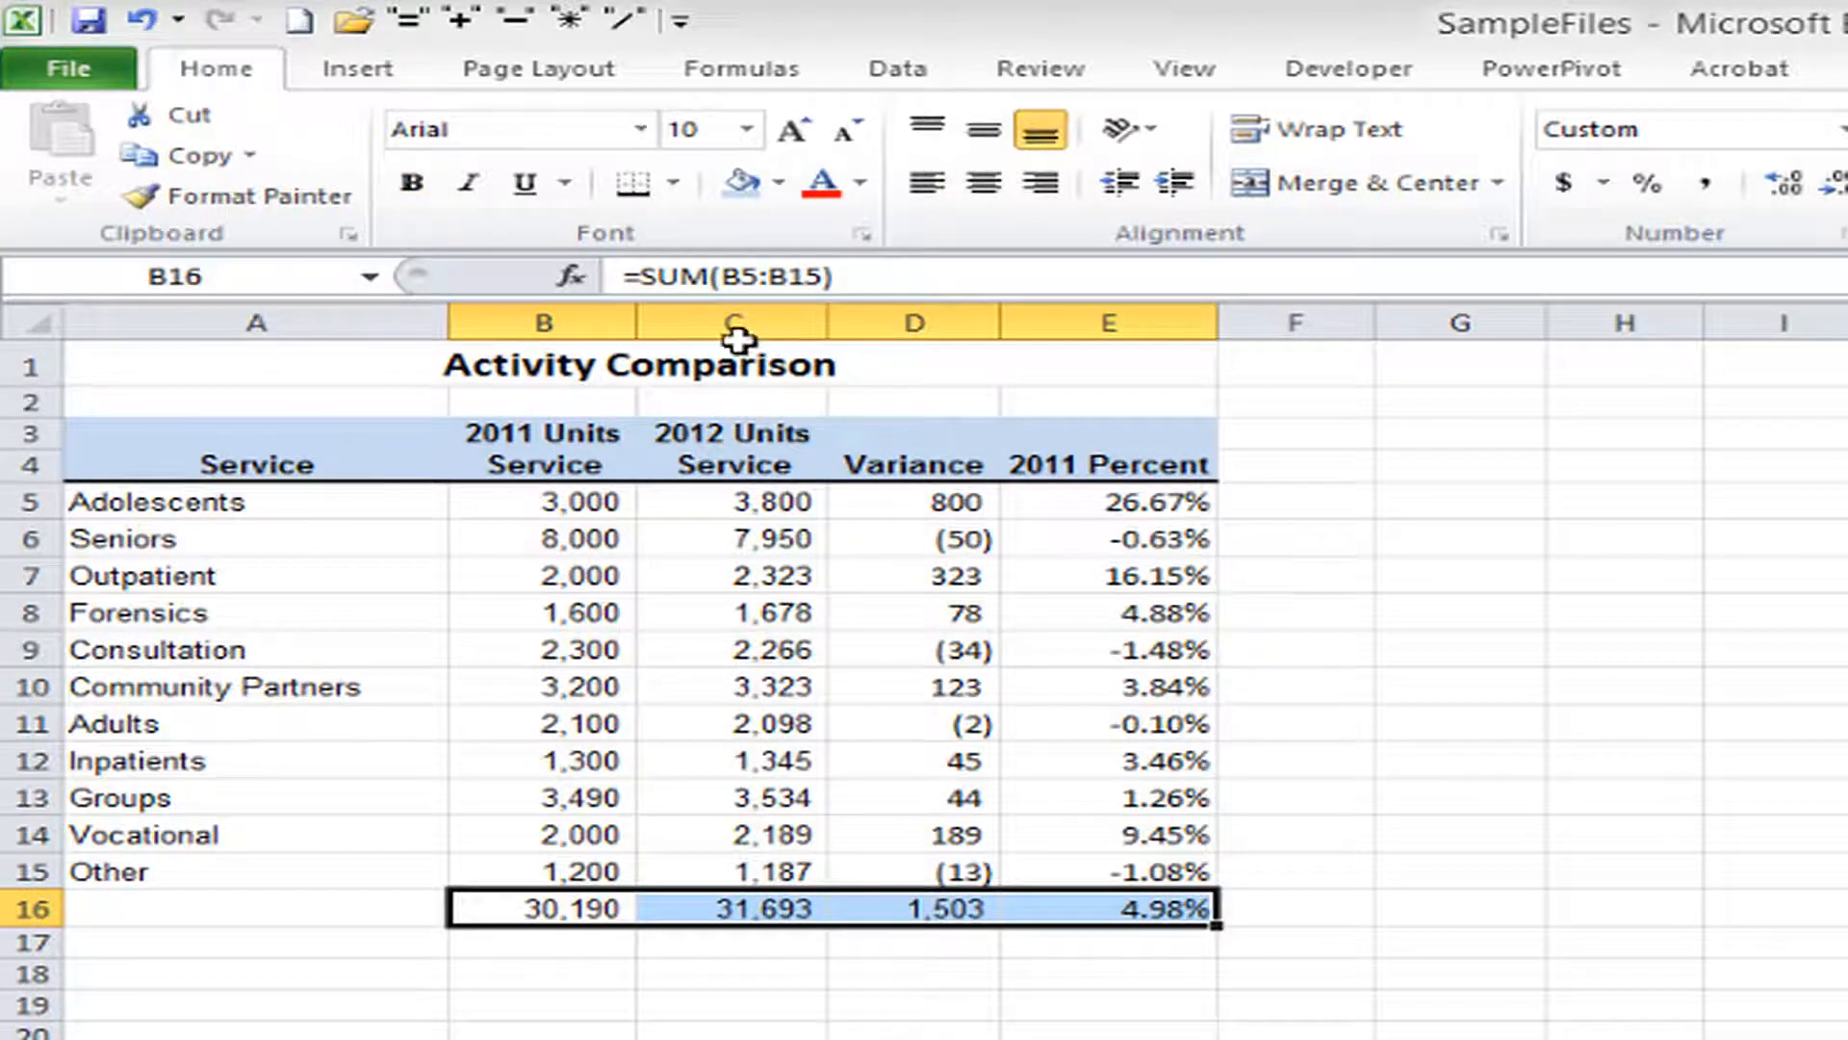
pyautogui.click(674, 181)
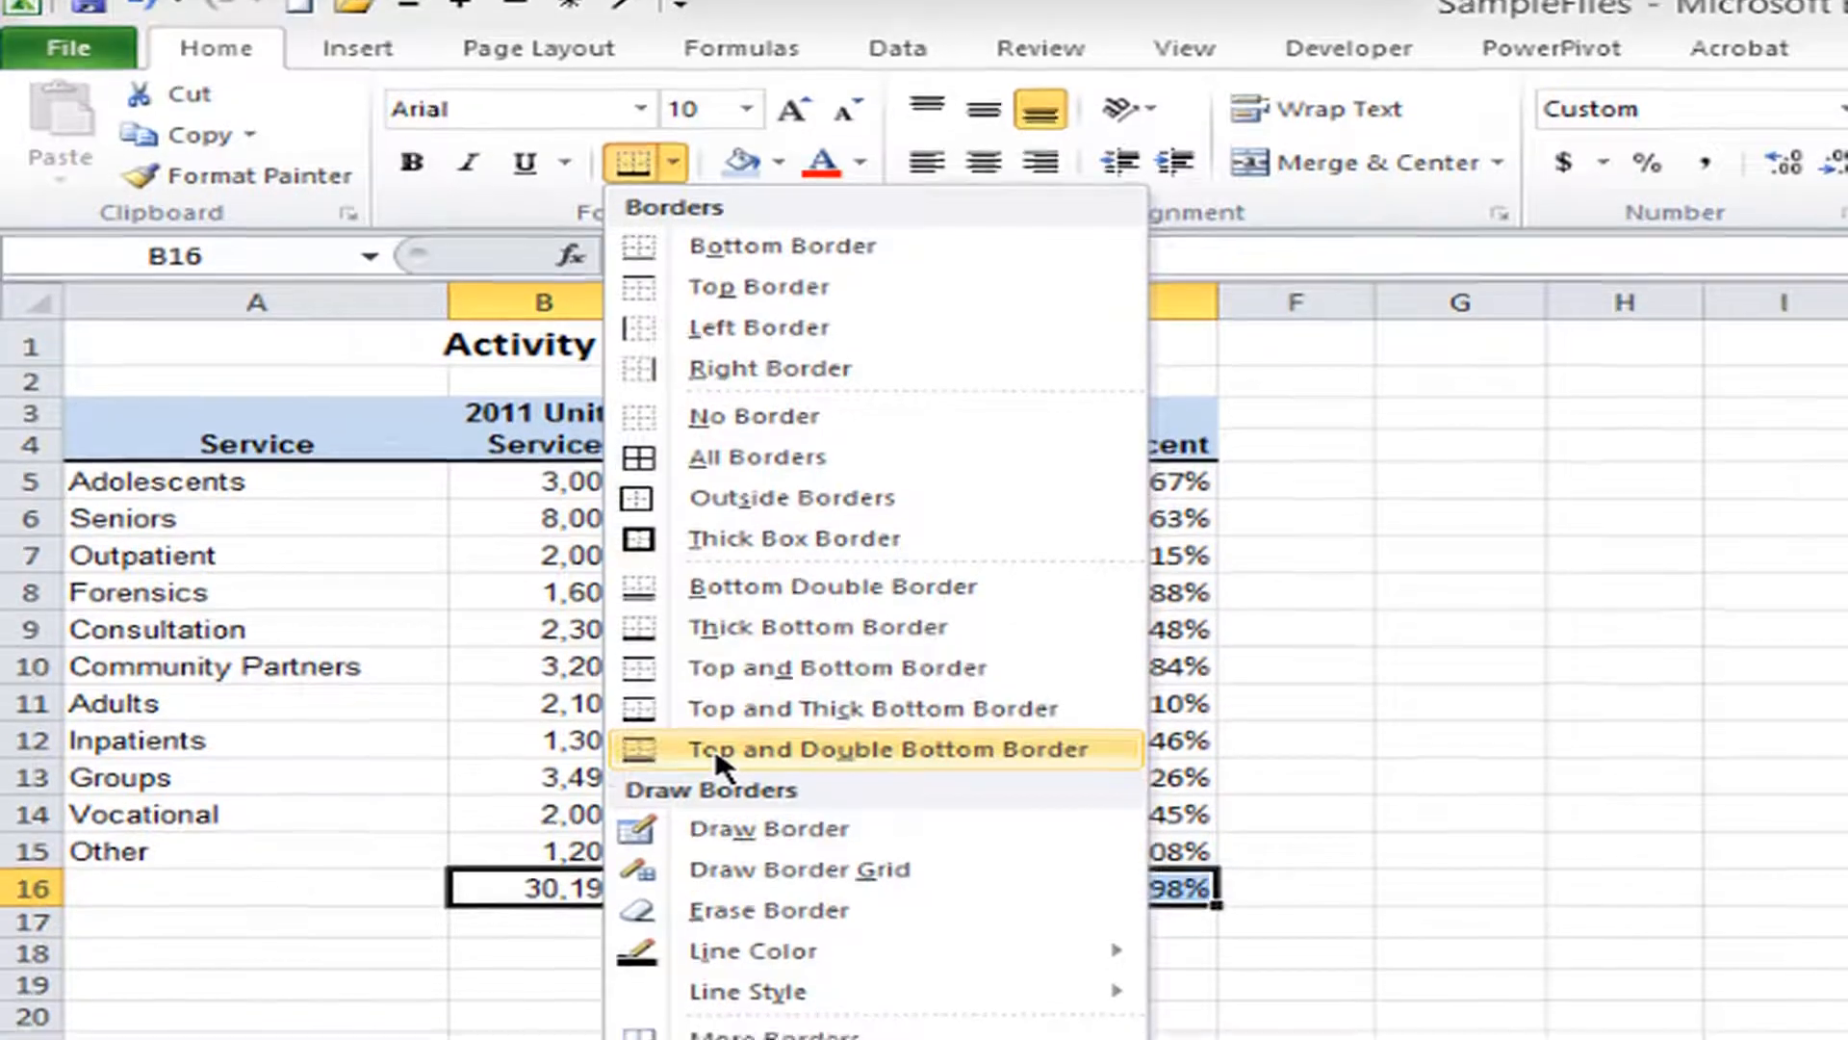
pyautogui.click(717, 781)
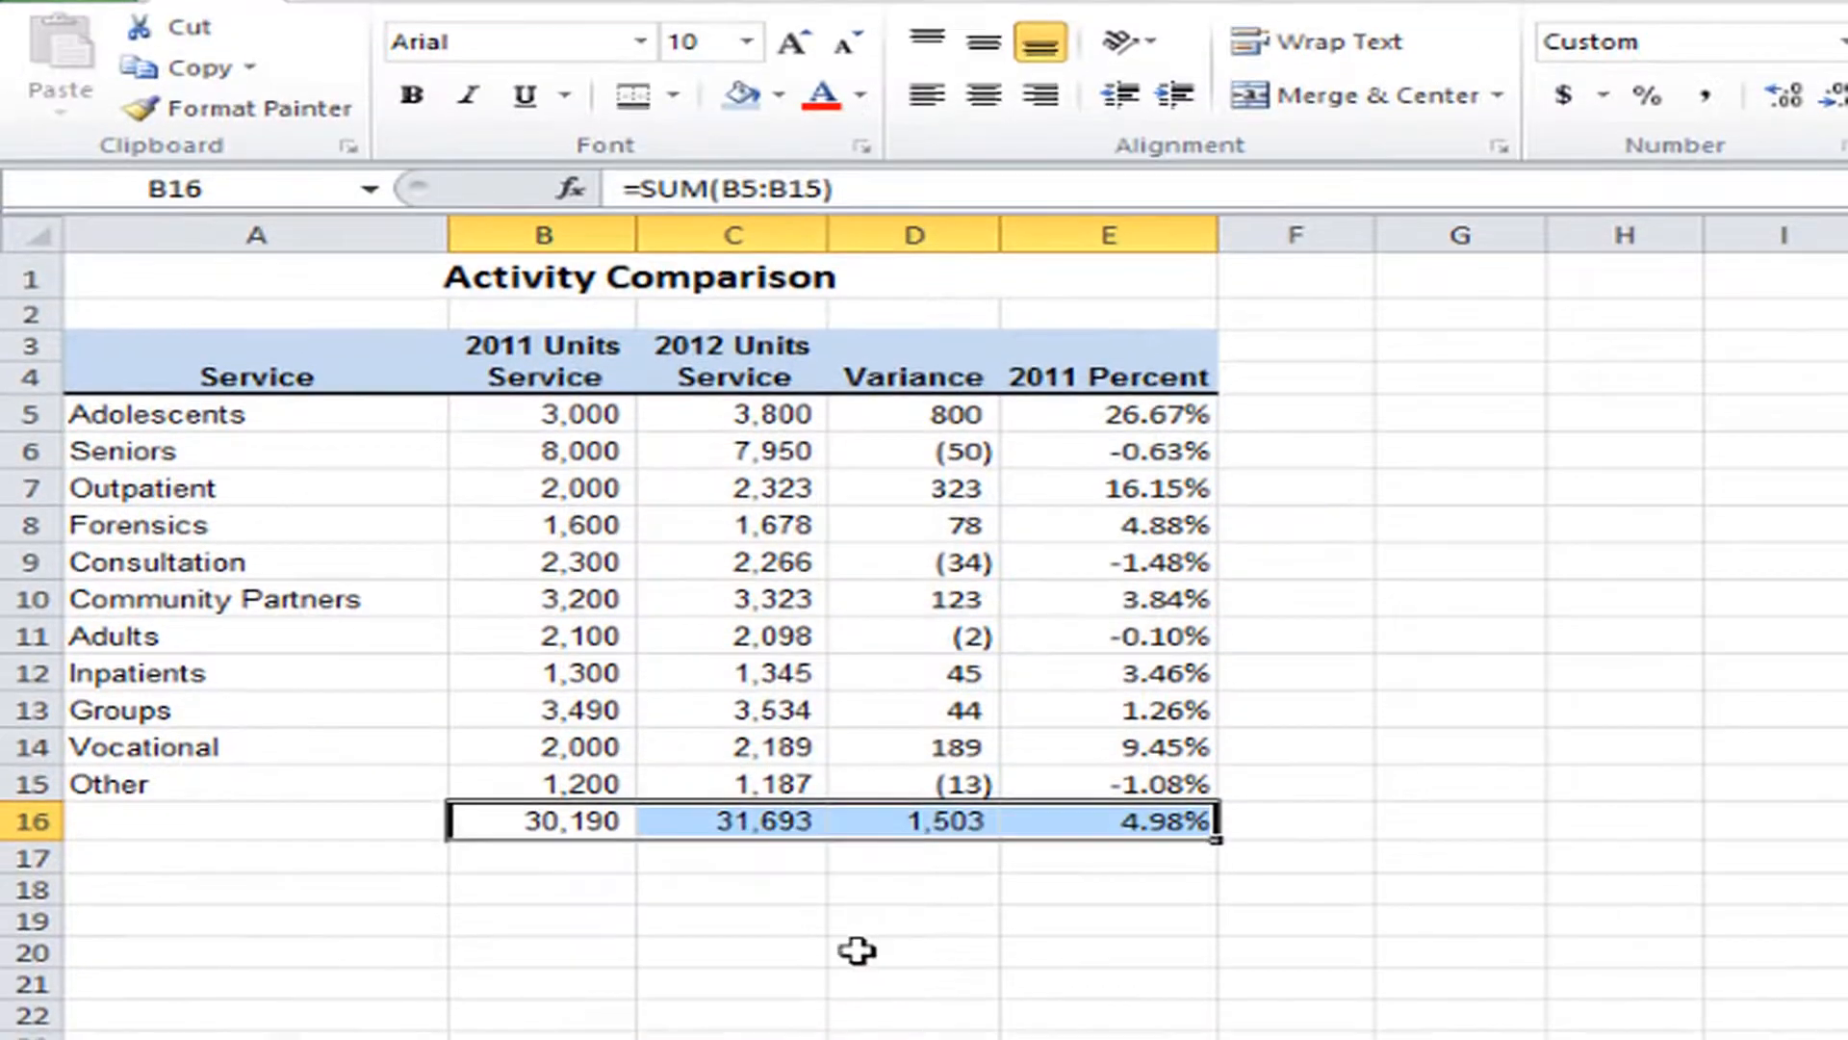
pyautogui.click(855, 1035)
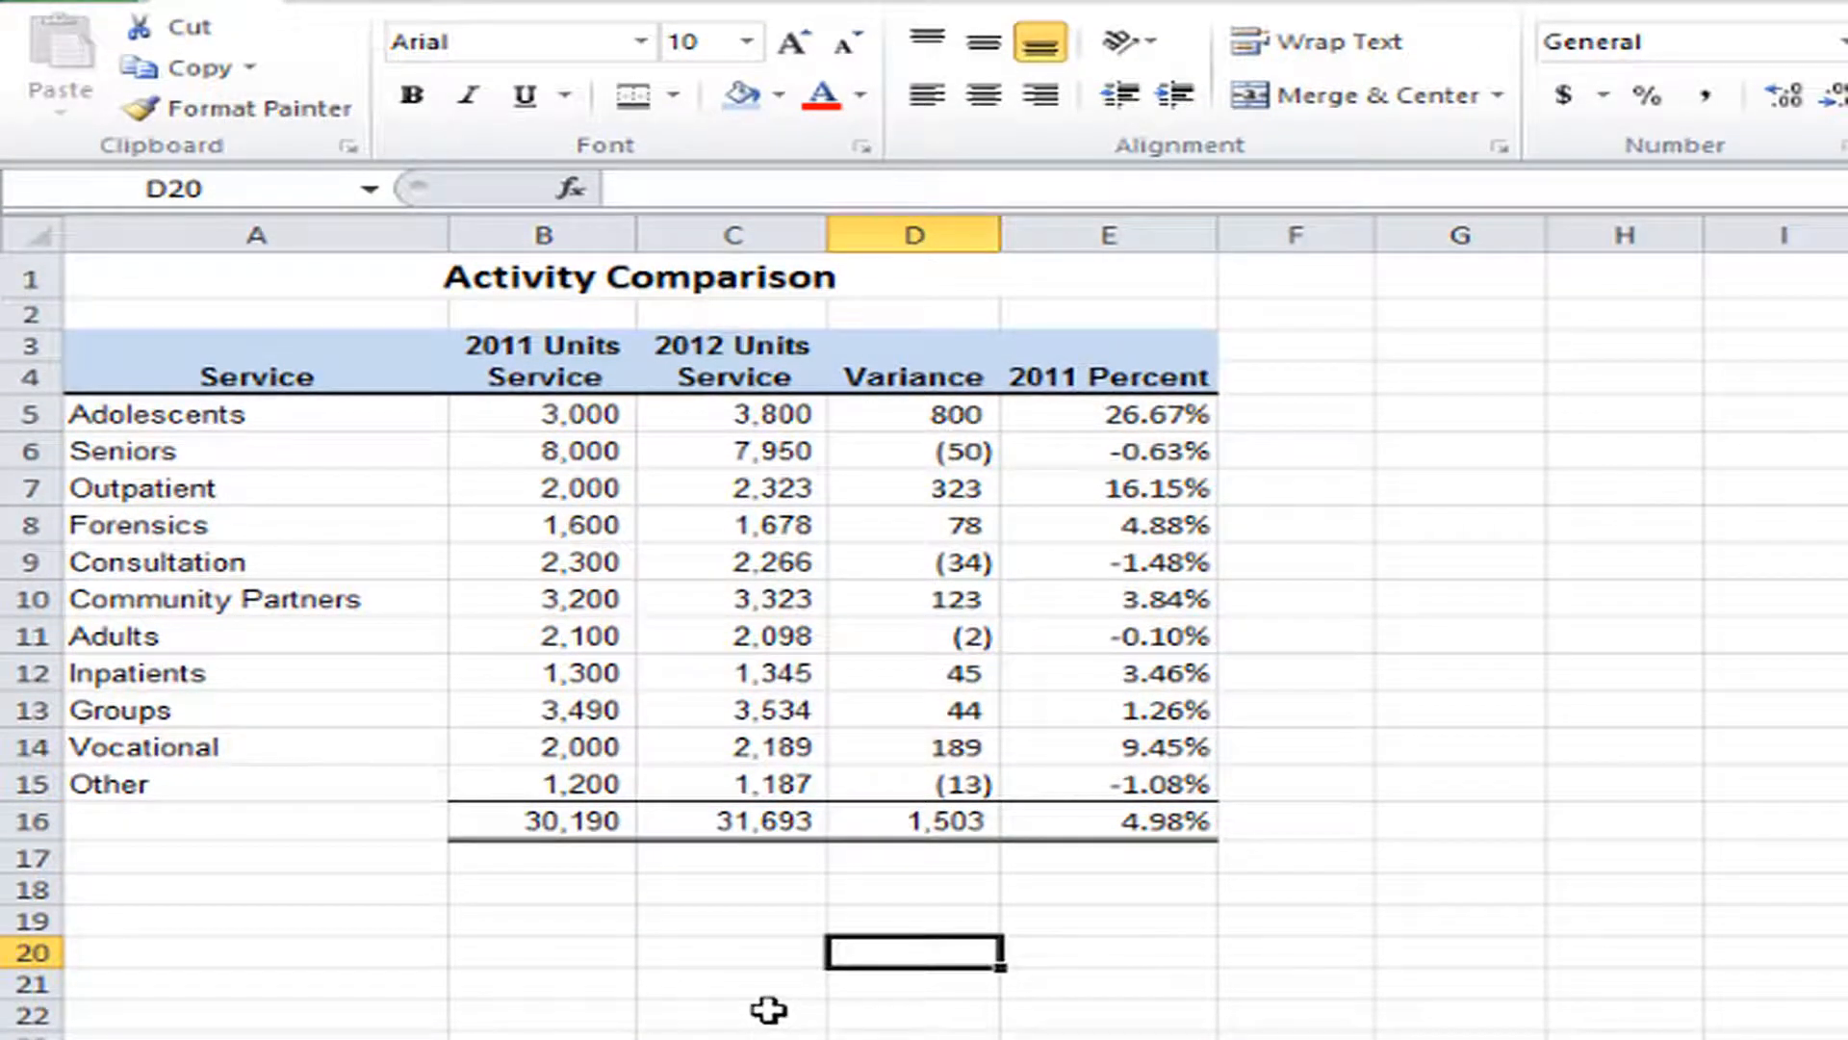
# Step: Replace the top border of the totals in B16:E16 with a medium-weight solid red line in the custom border settings
pyautogui.moveTo(540, 820); pyautogui.dragTo(1080, 820)
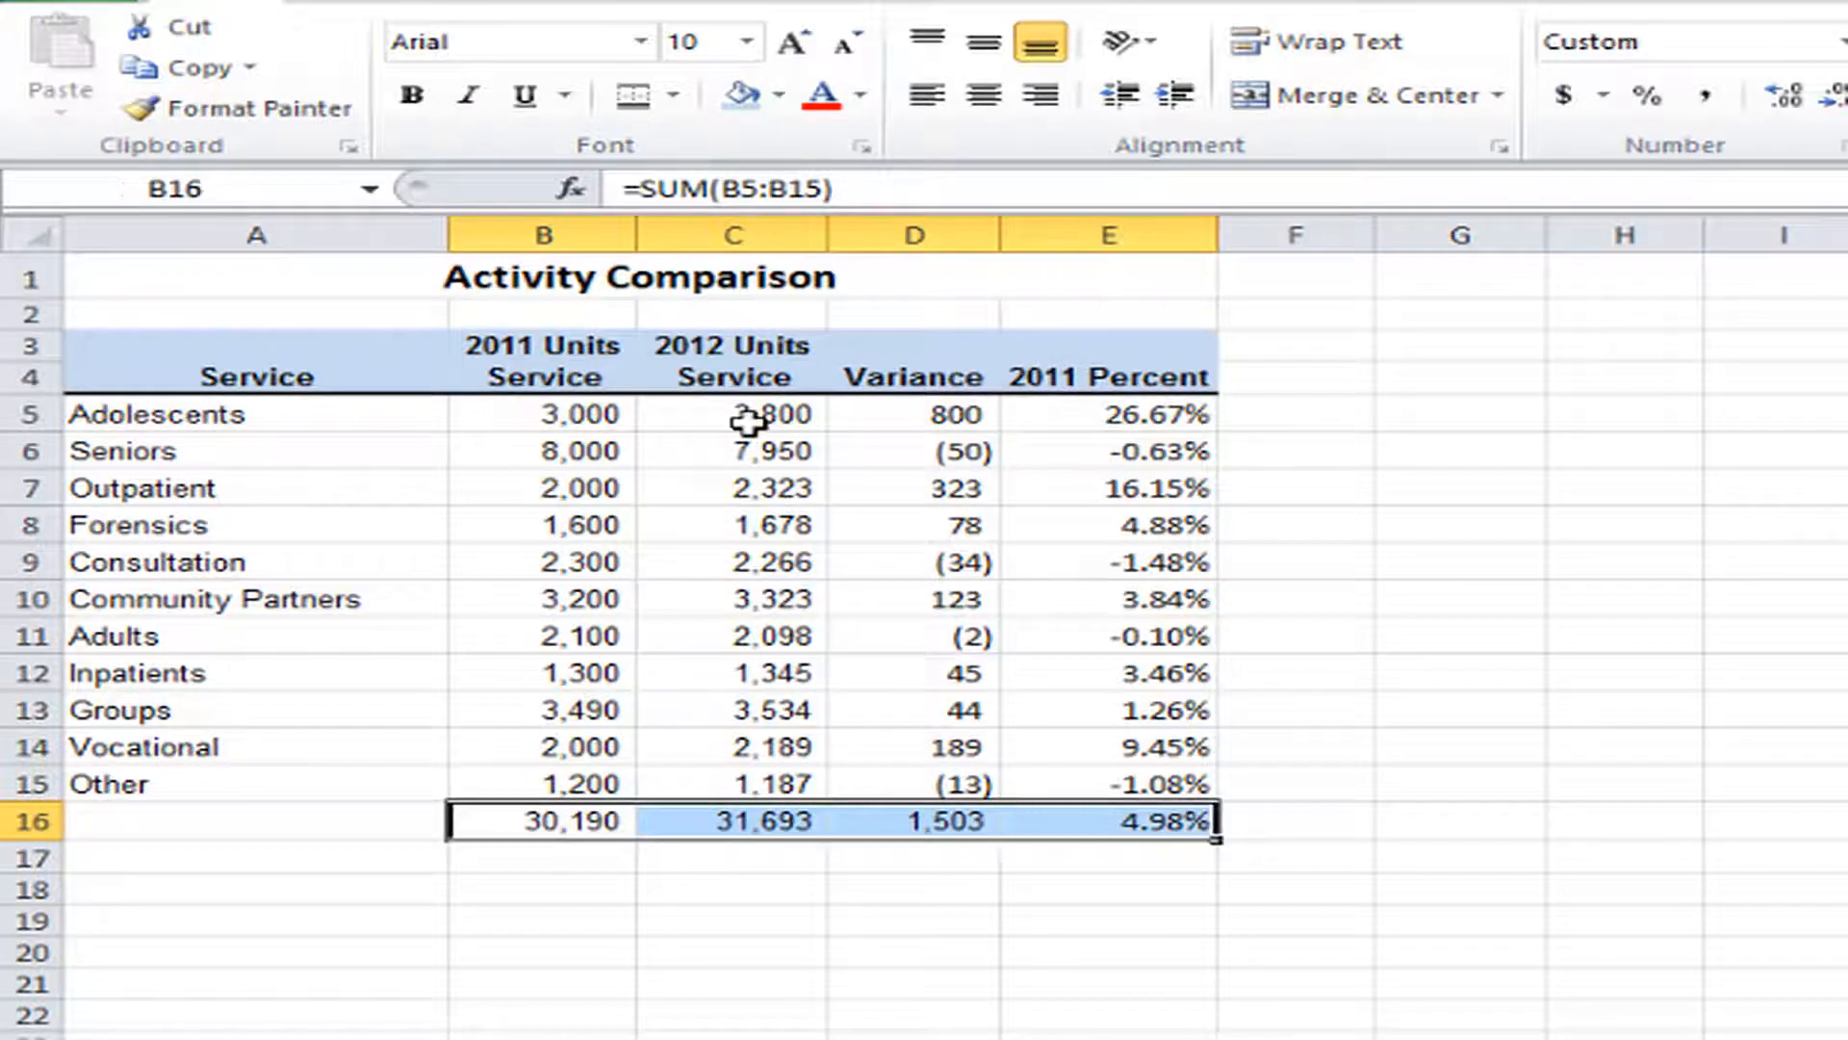
pyautogui.click(676, 95)
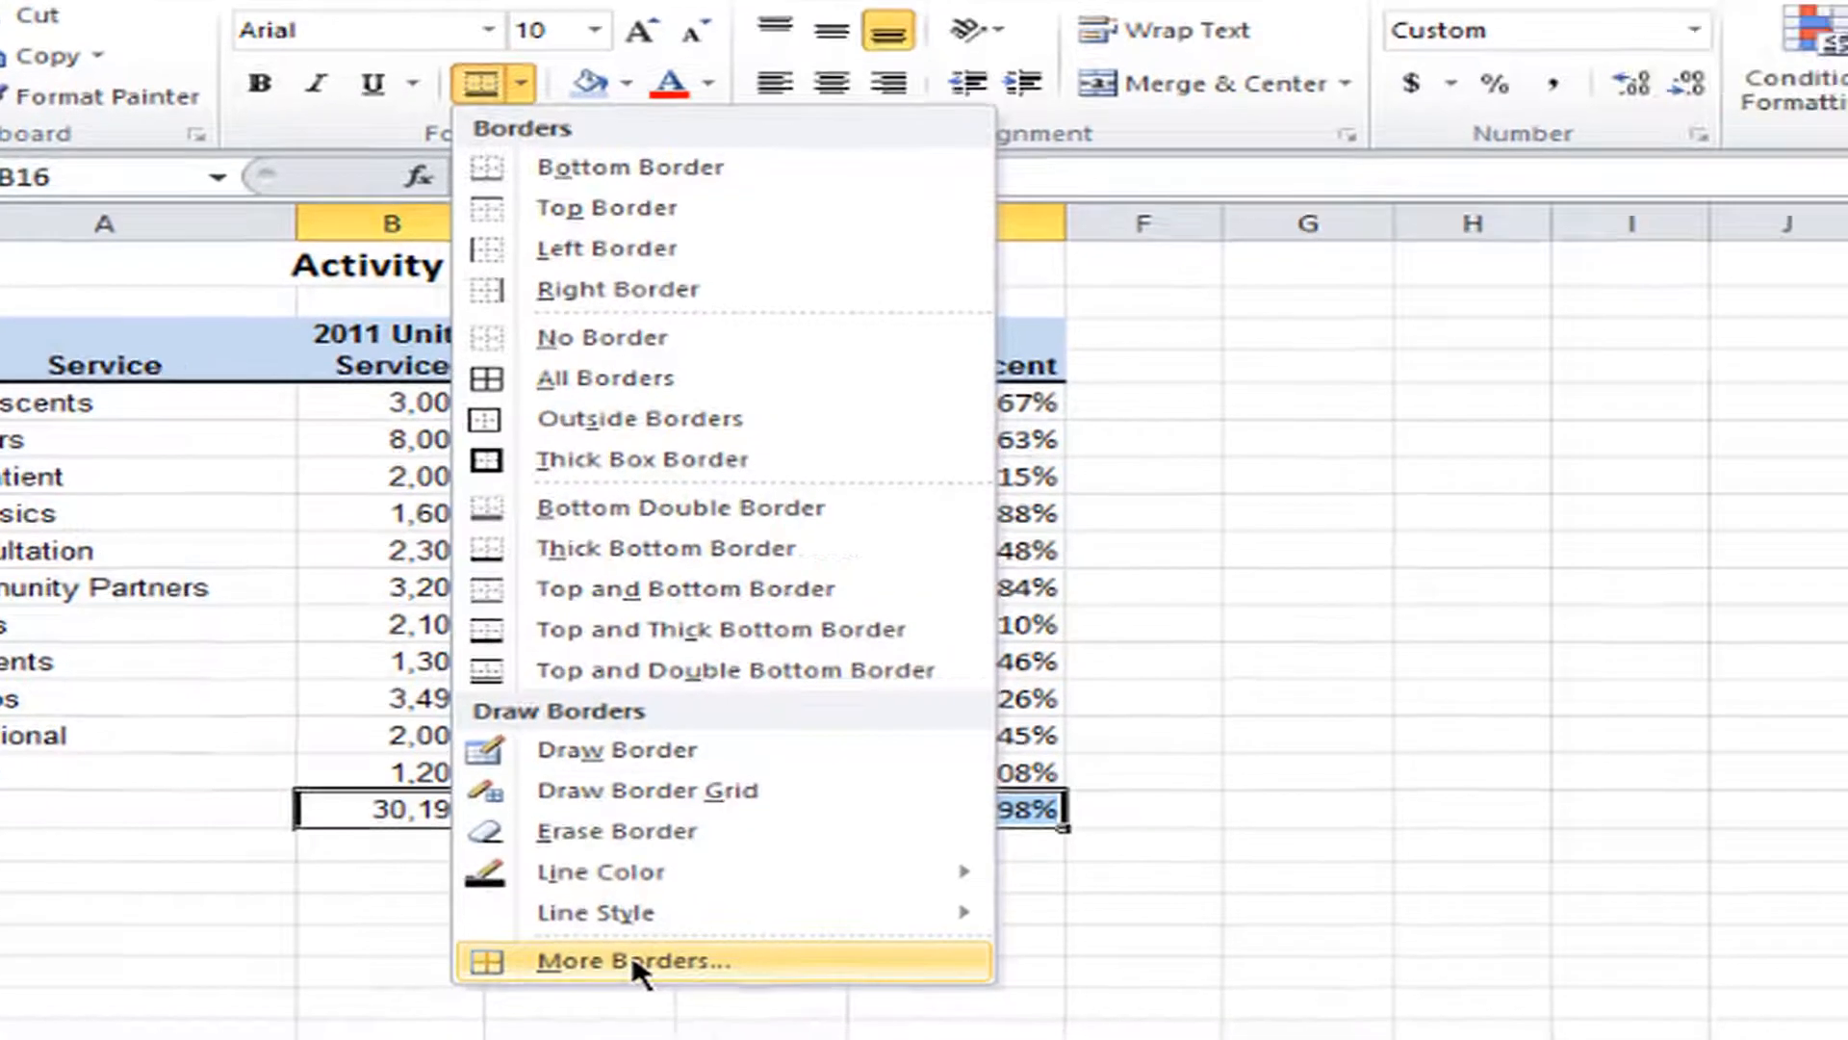
pyautogui.click(790, 974)
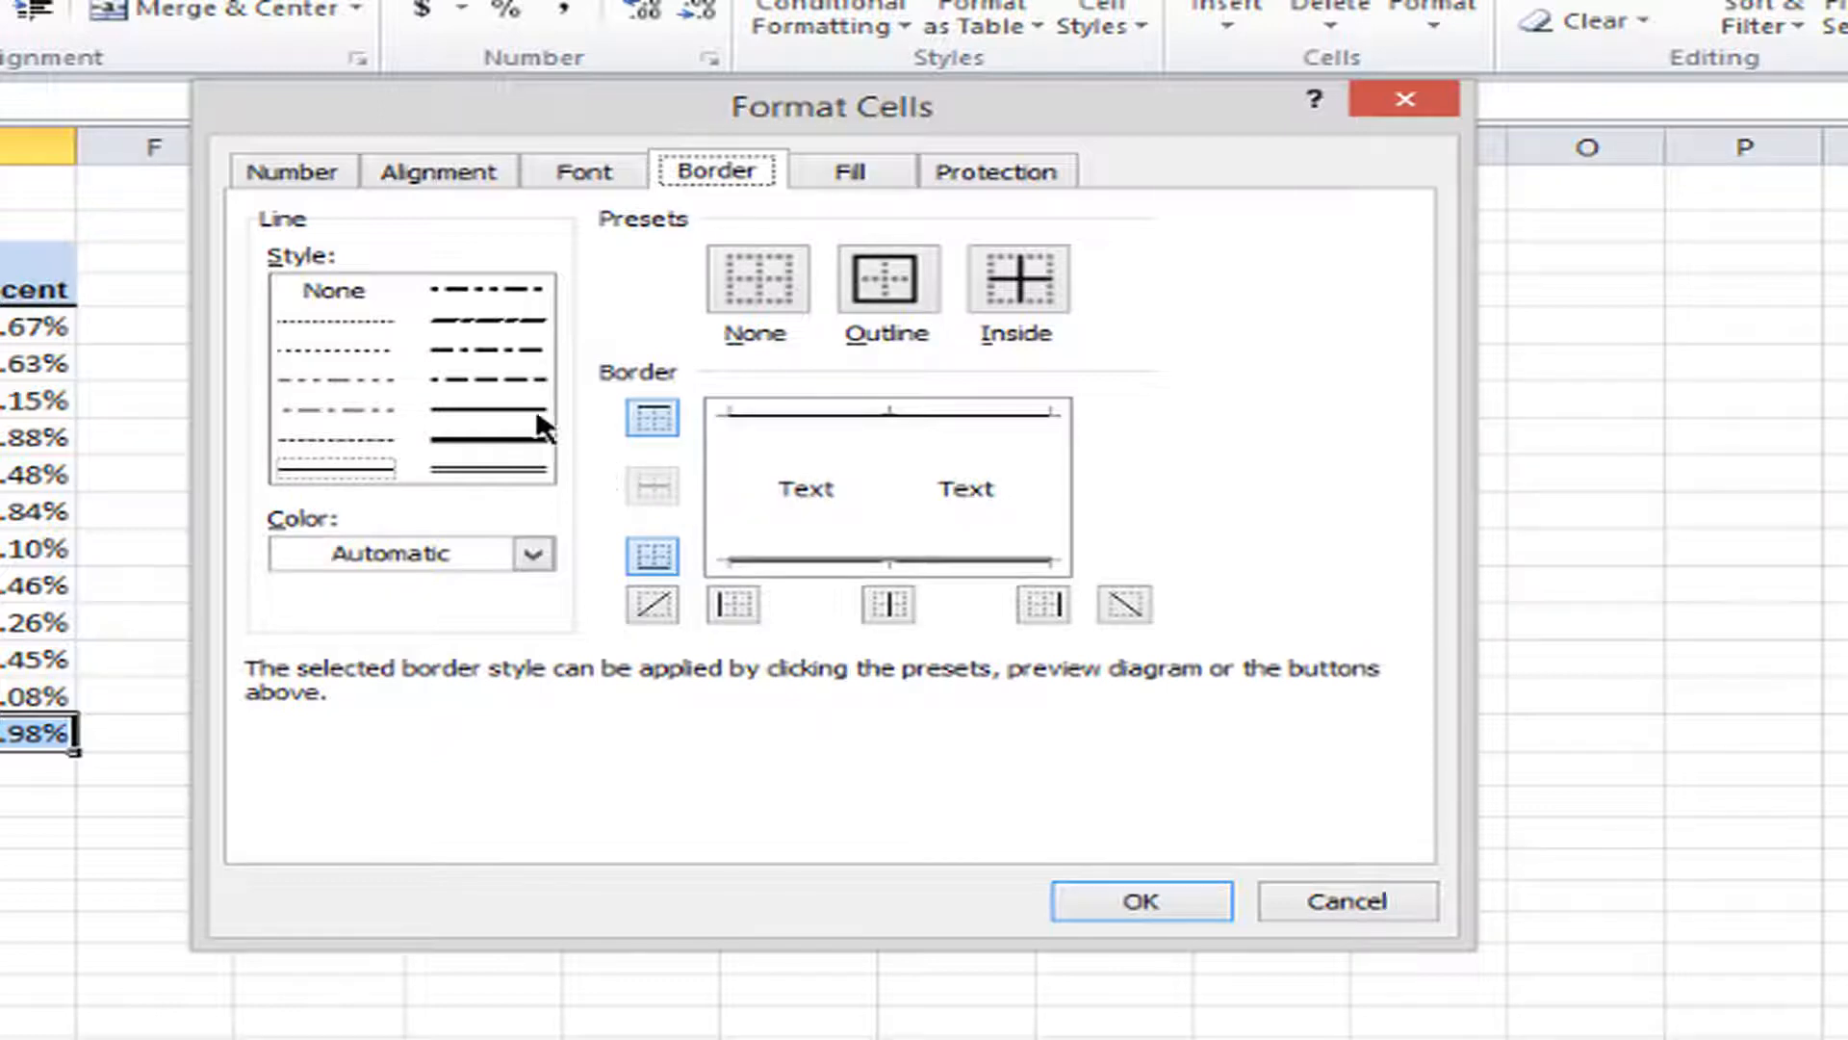
pyautogui.click(655, 420)
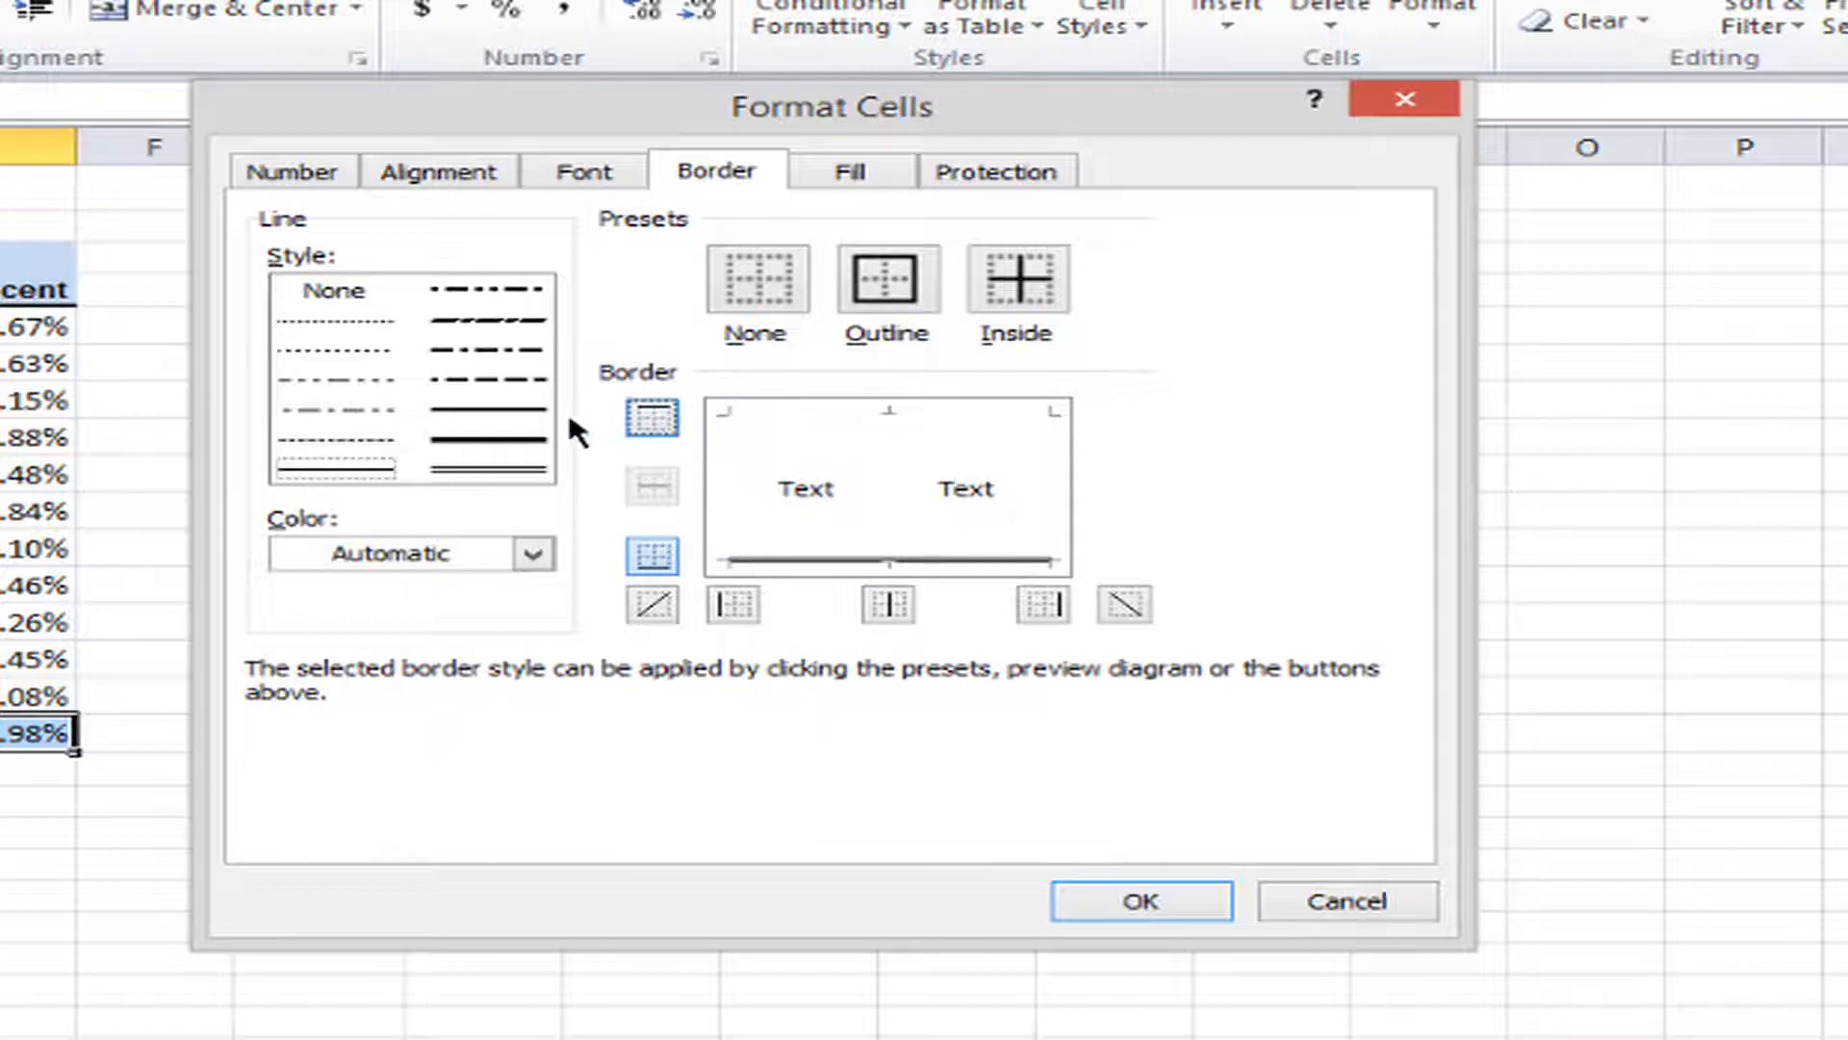
pyautogui.click(497, 420)
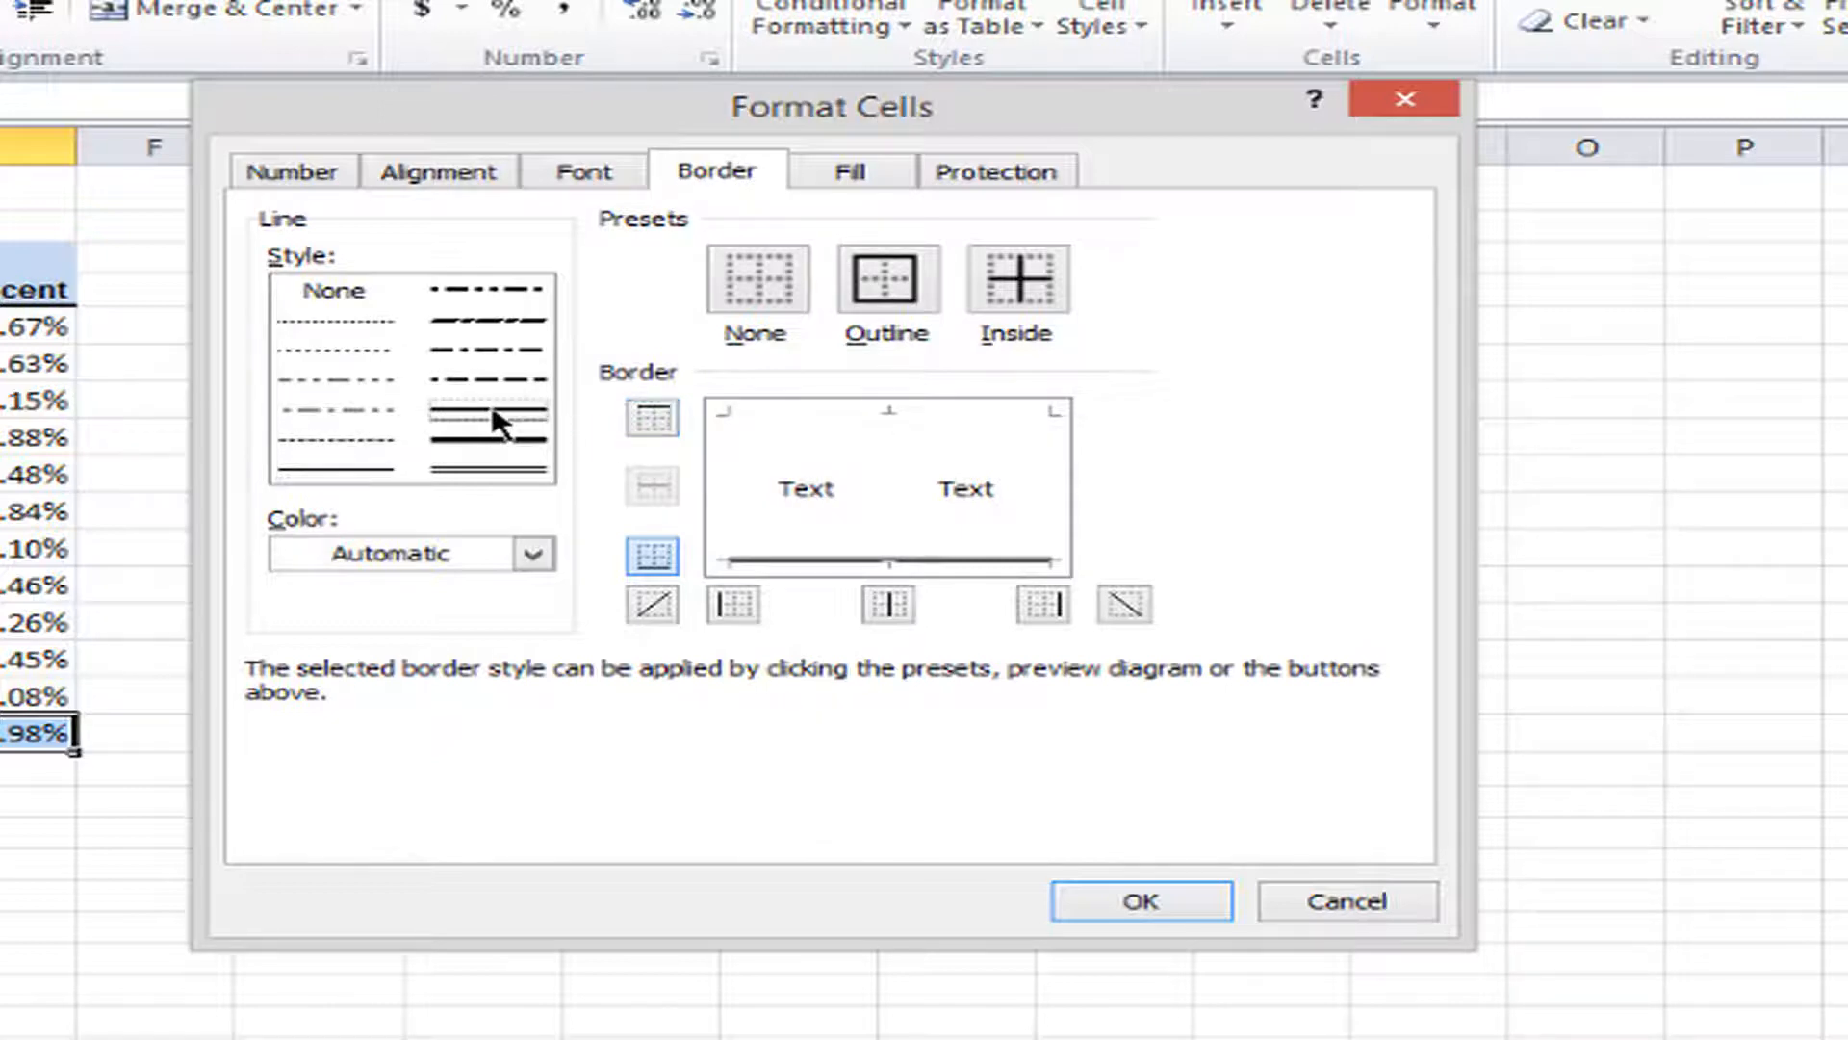
pyautogui.click(534, 554)
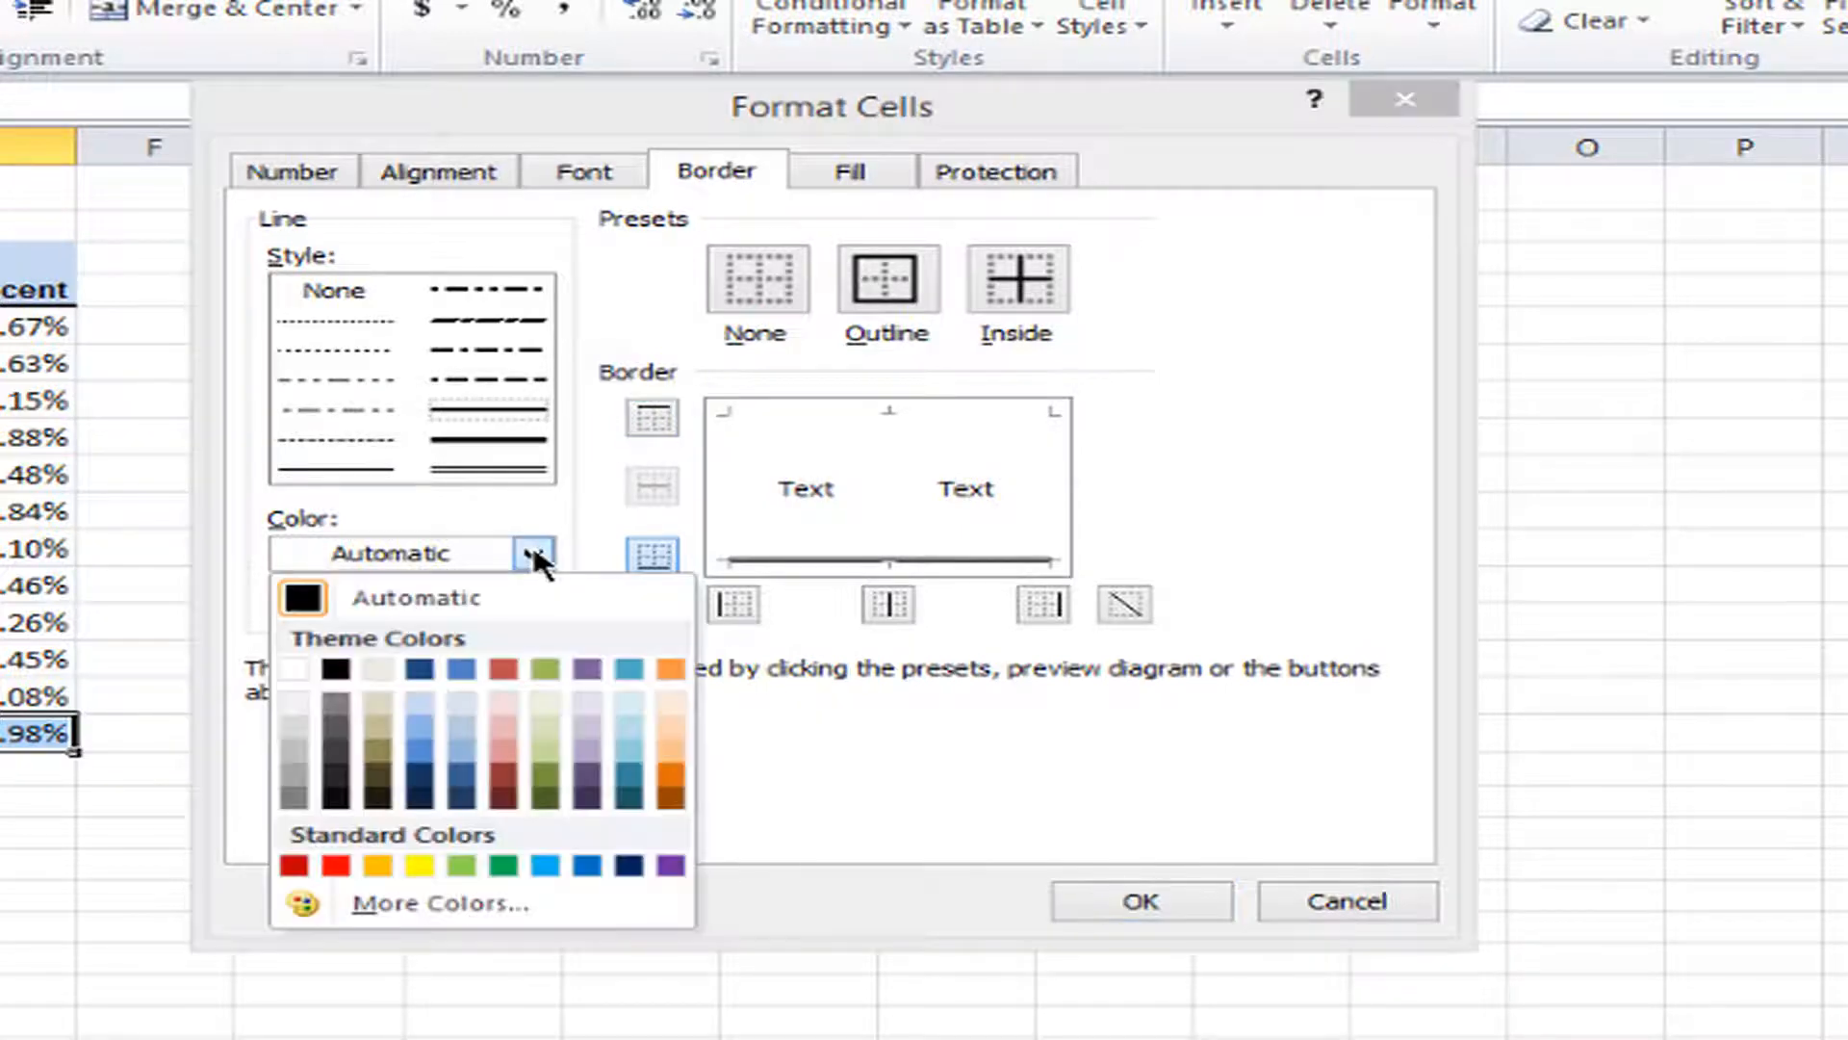
pyautogui.click(336, 866)
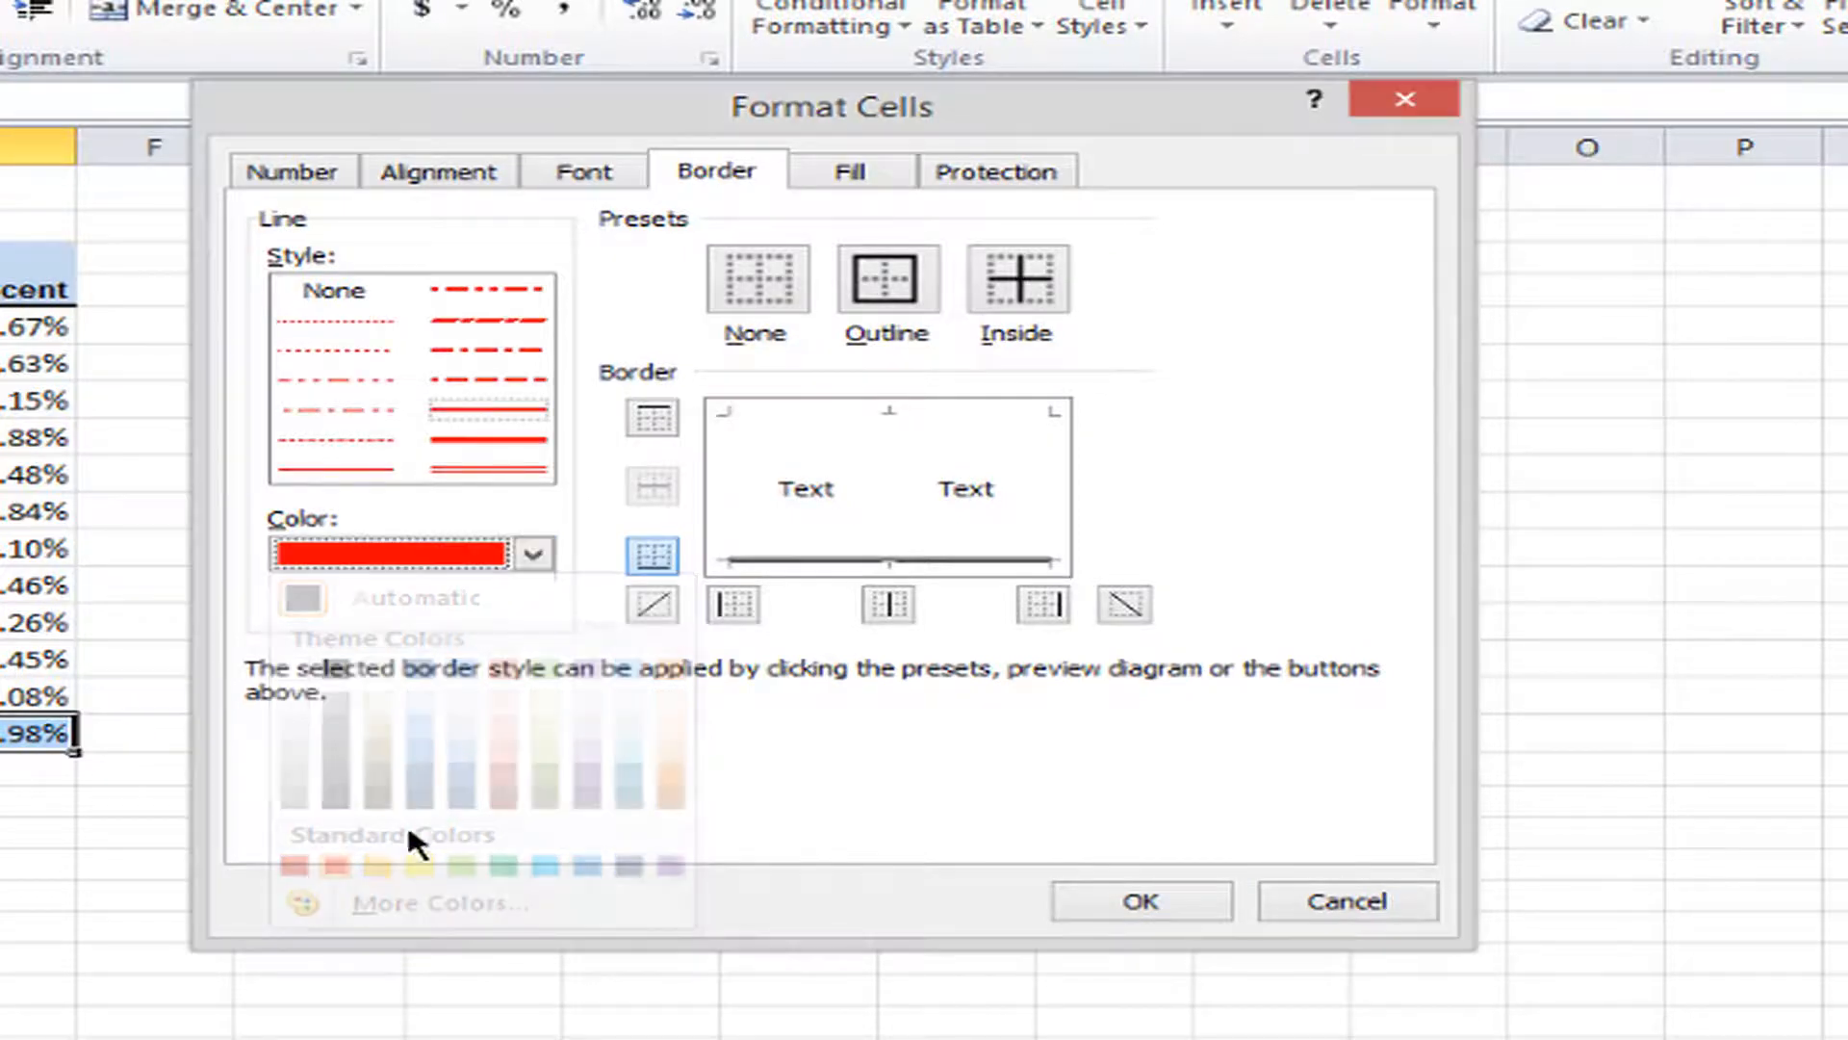
pyautogui.click(651, 420)
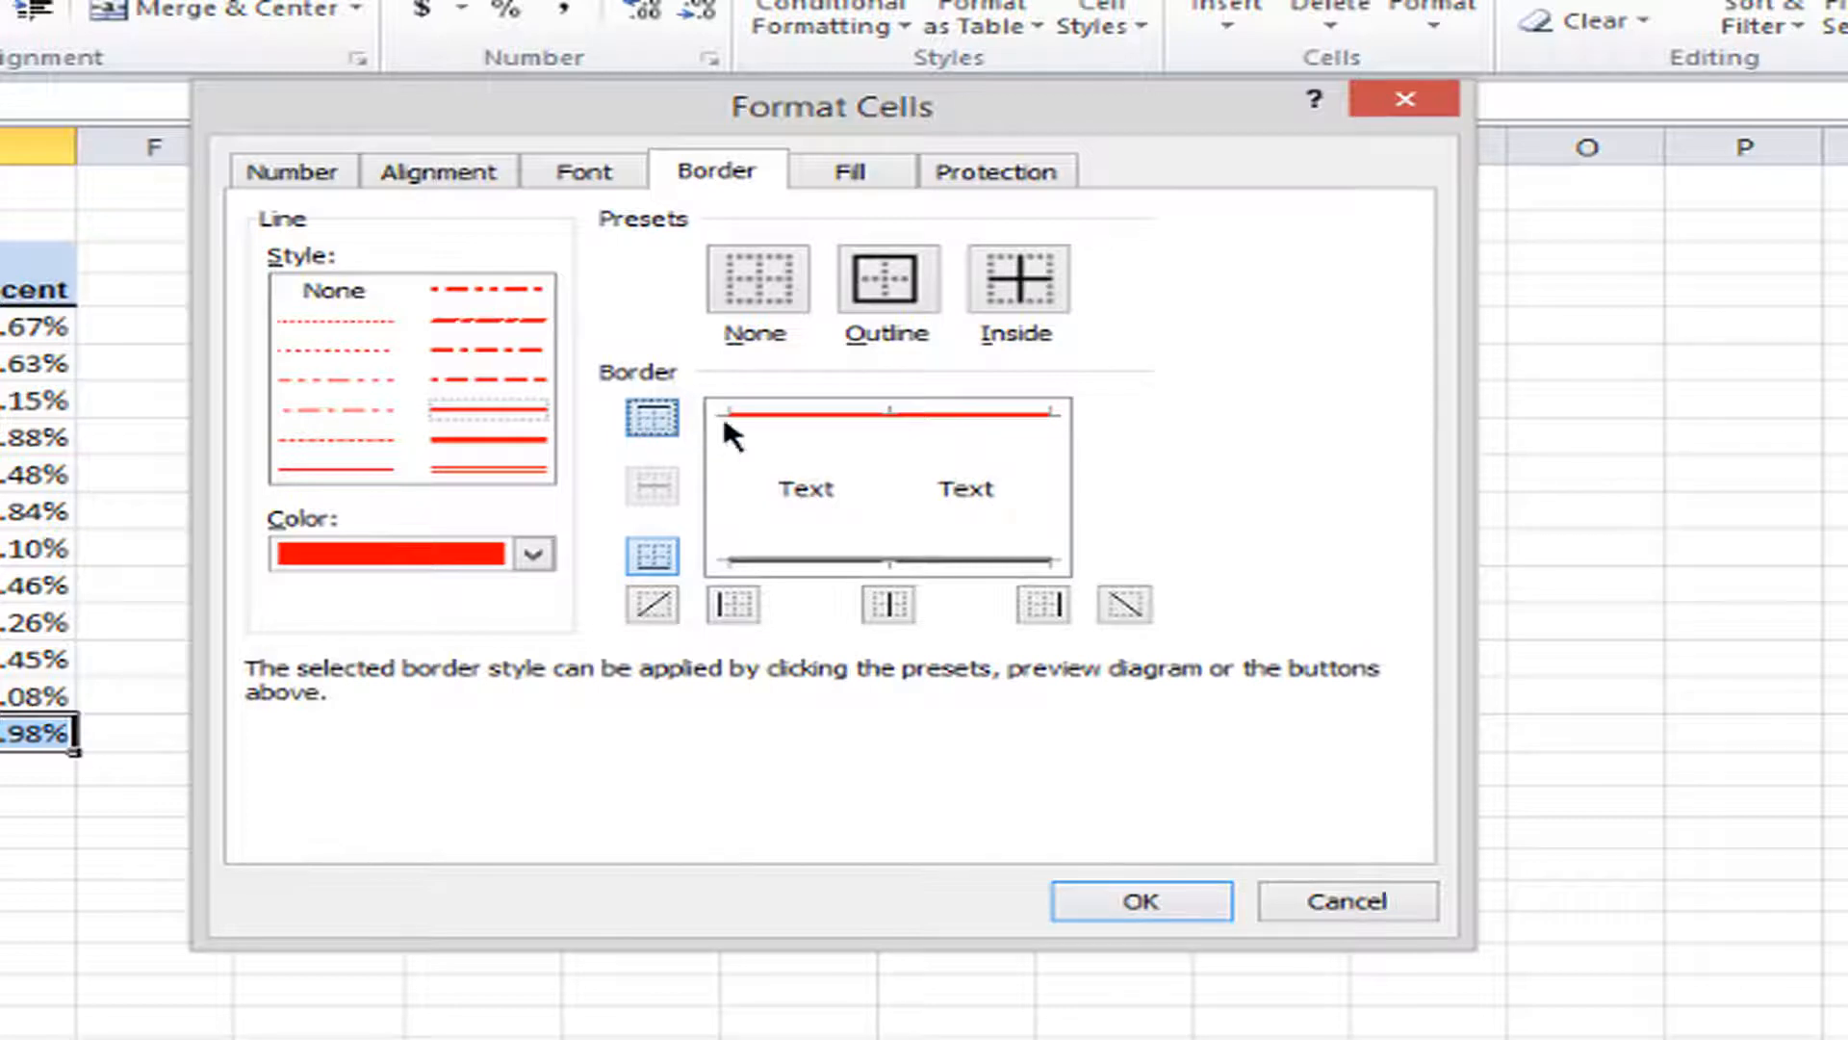
# Step: Replace the bottom border of B16:E16 with a purple double line and apply the custom borders
pyautogui.click(654, 556)
pyautogui.click(654, 556)
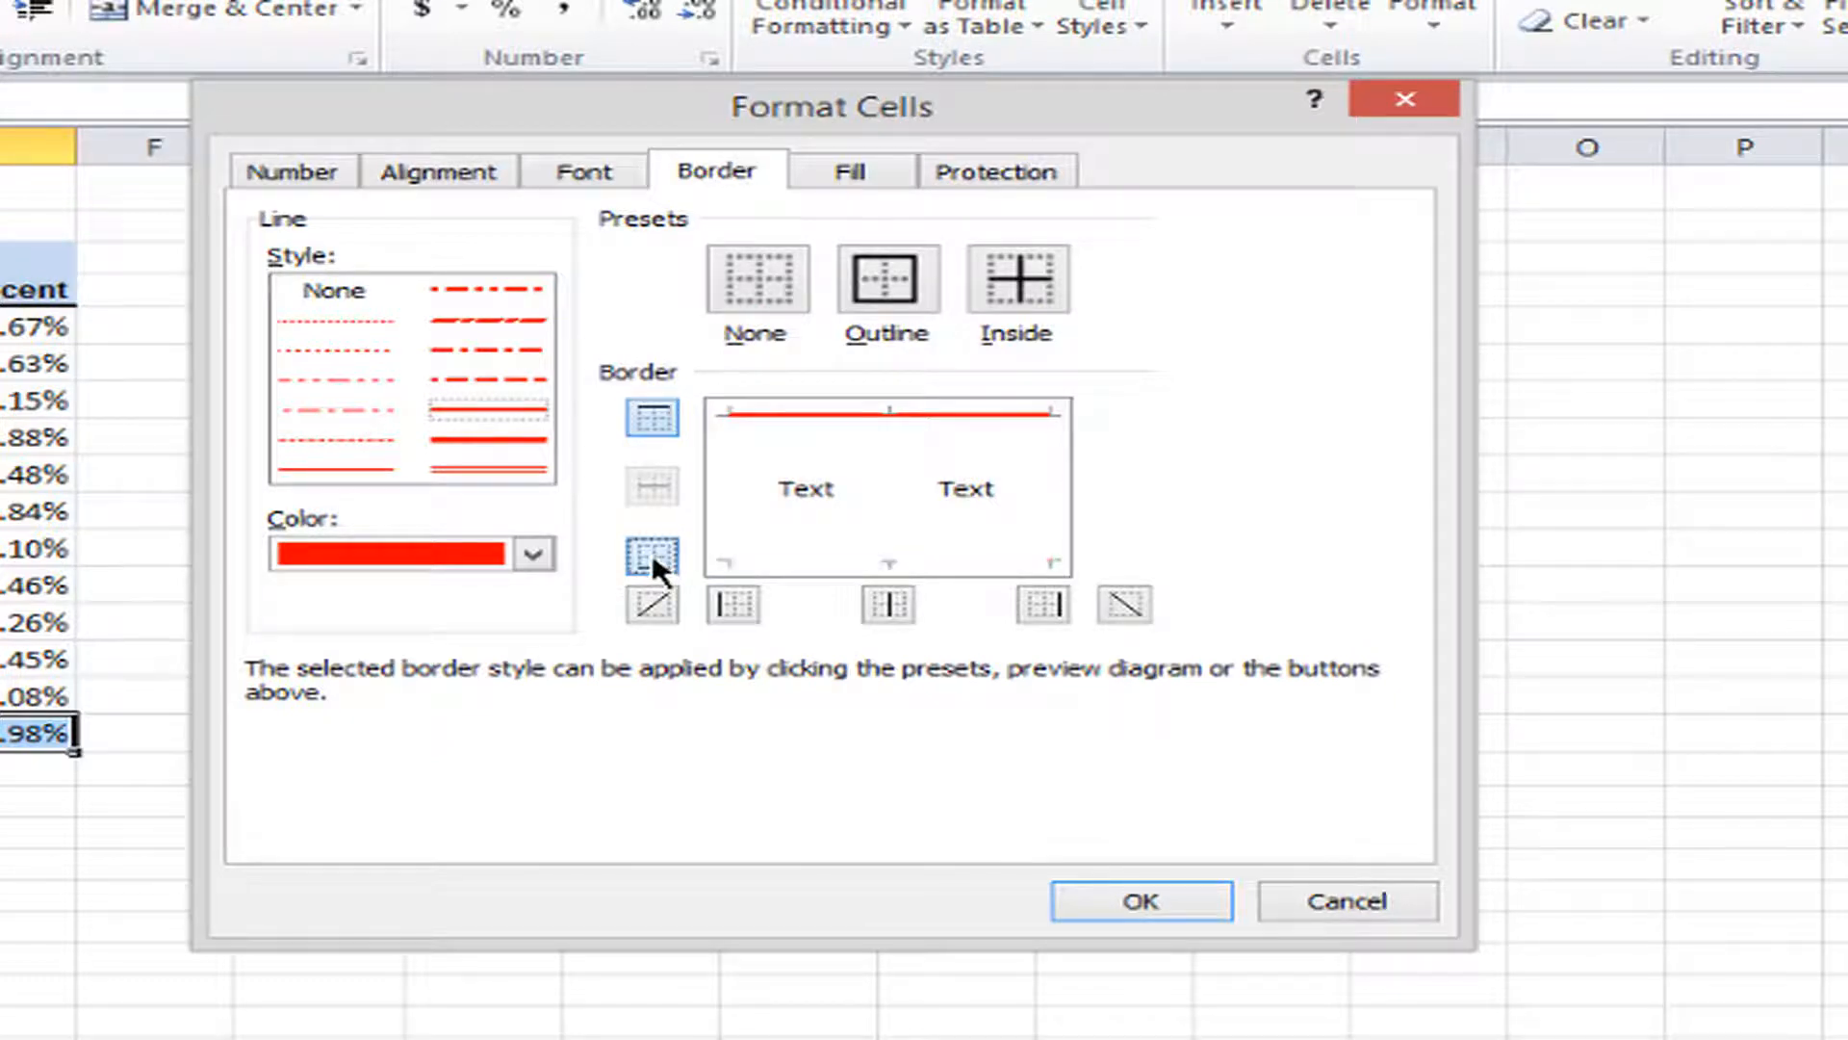
pyautogui.click(497, 472)
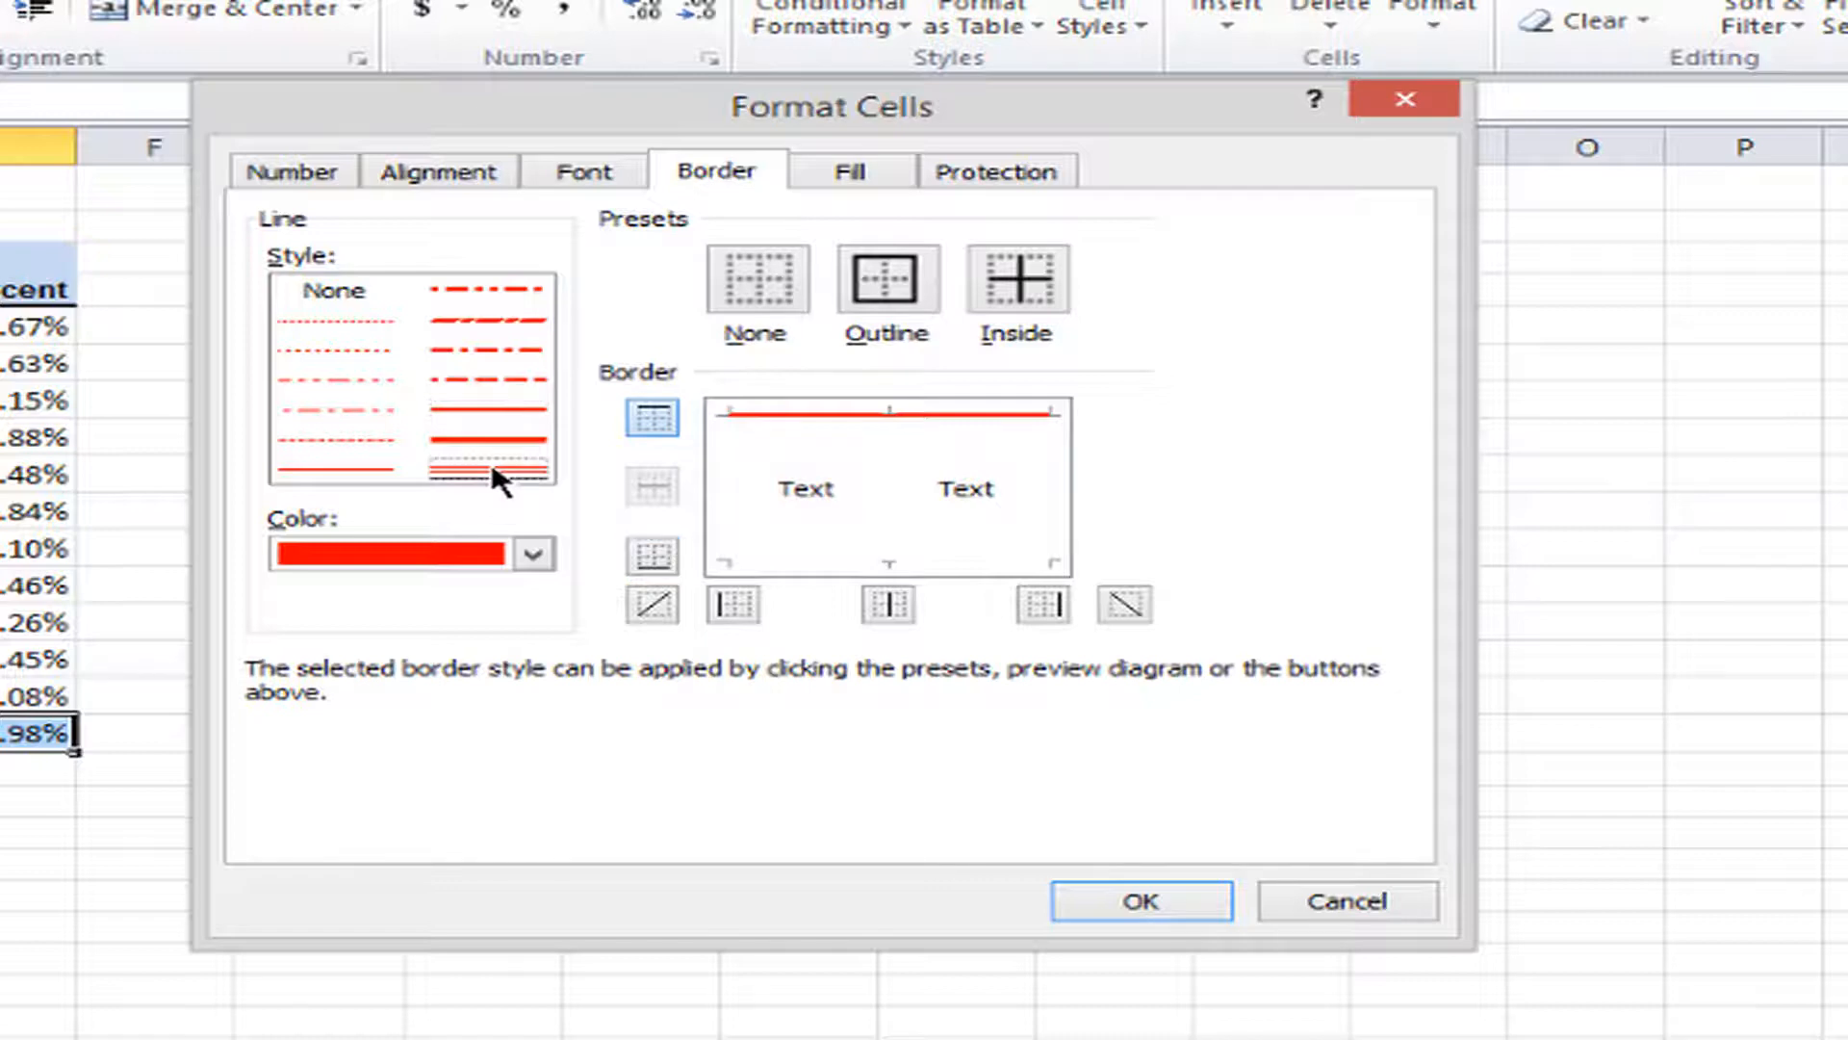
pyautogui.click(535, 556)
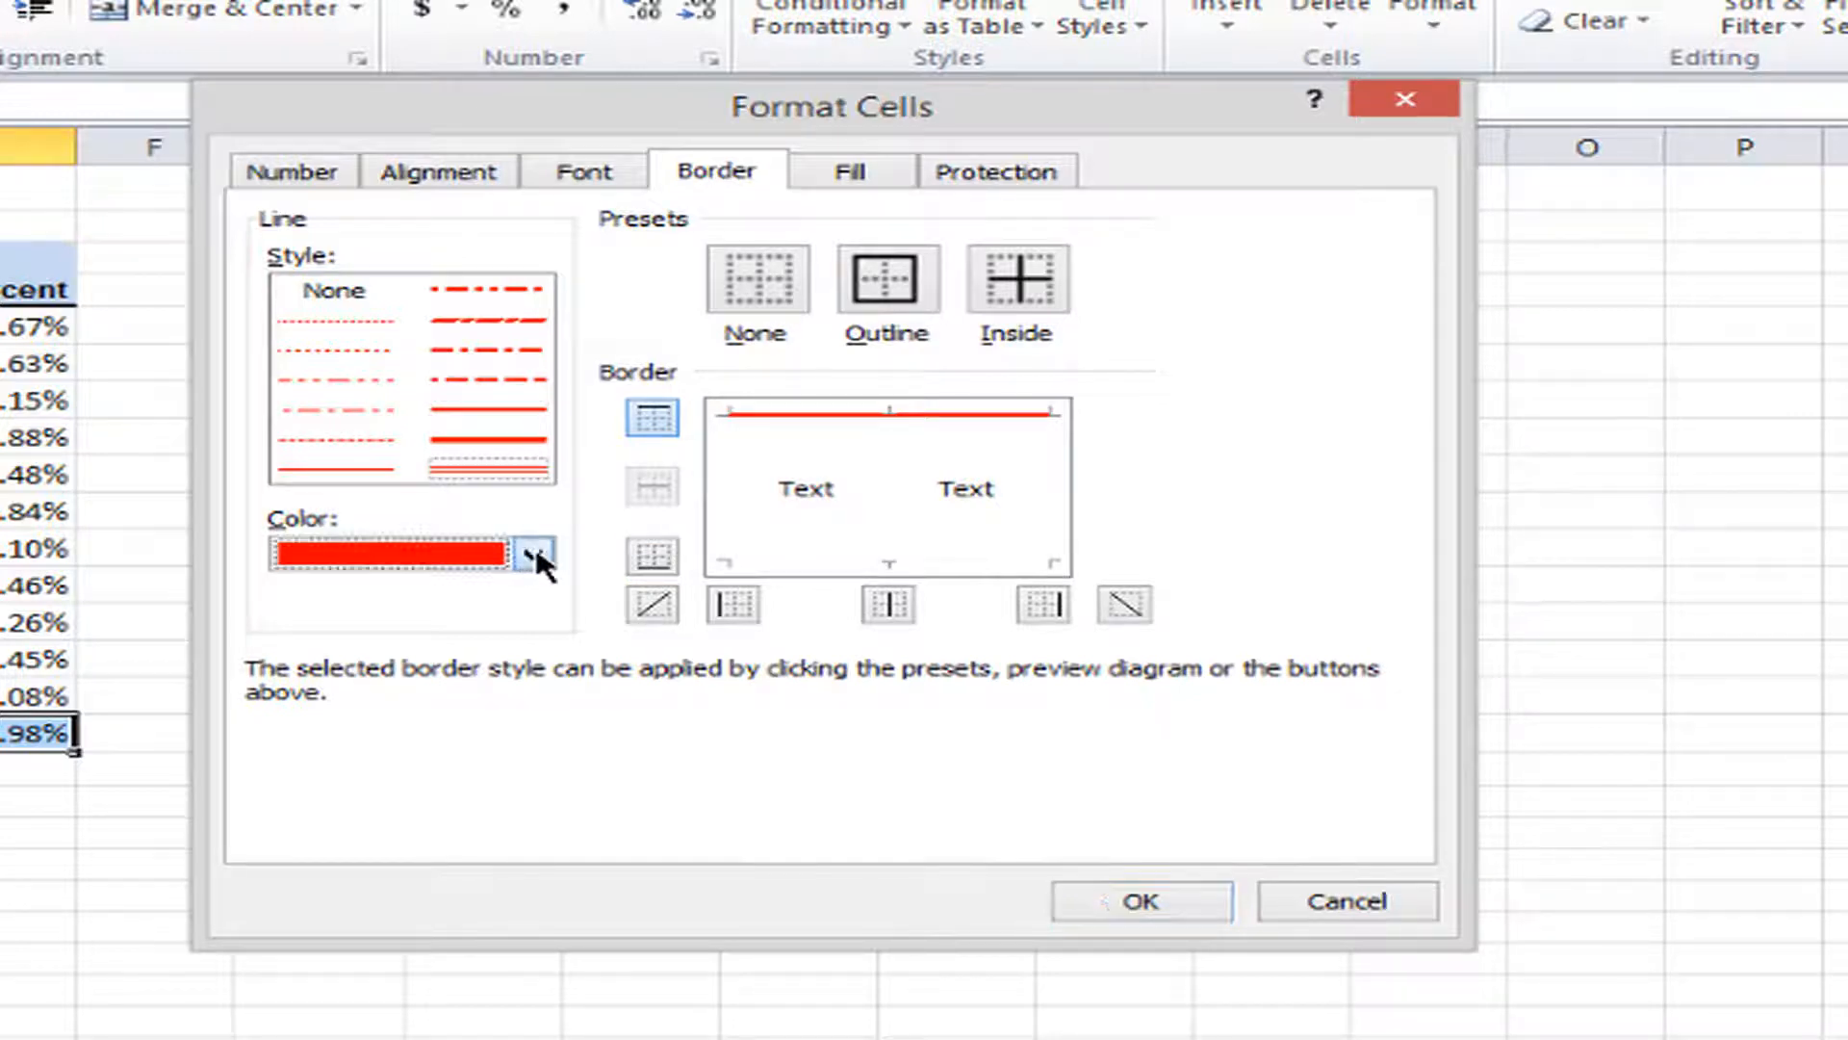
pyautogui.click(671, 865)
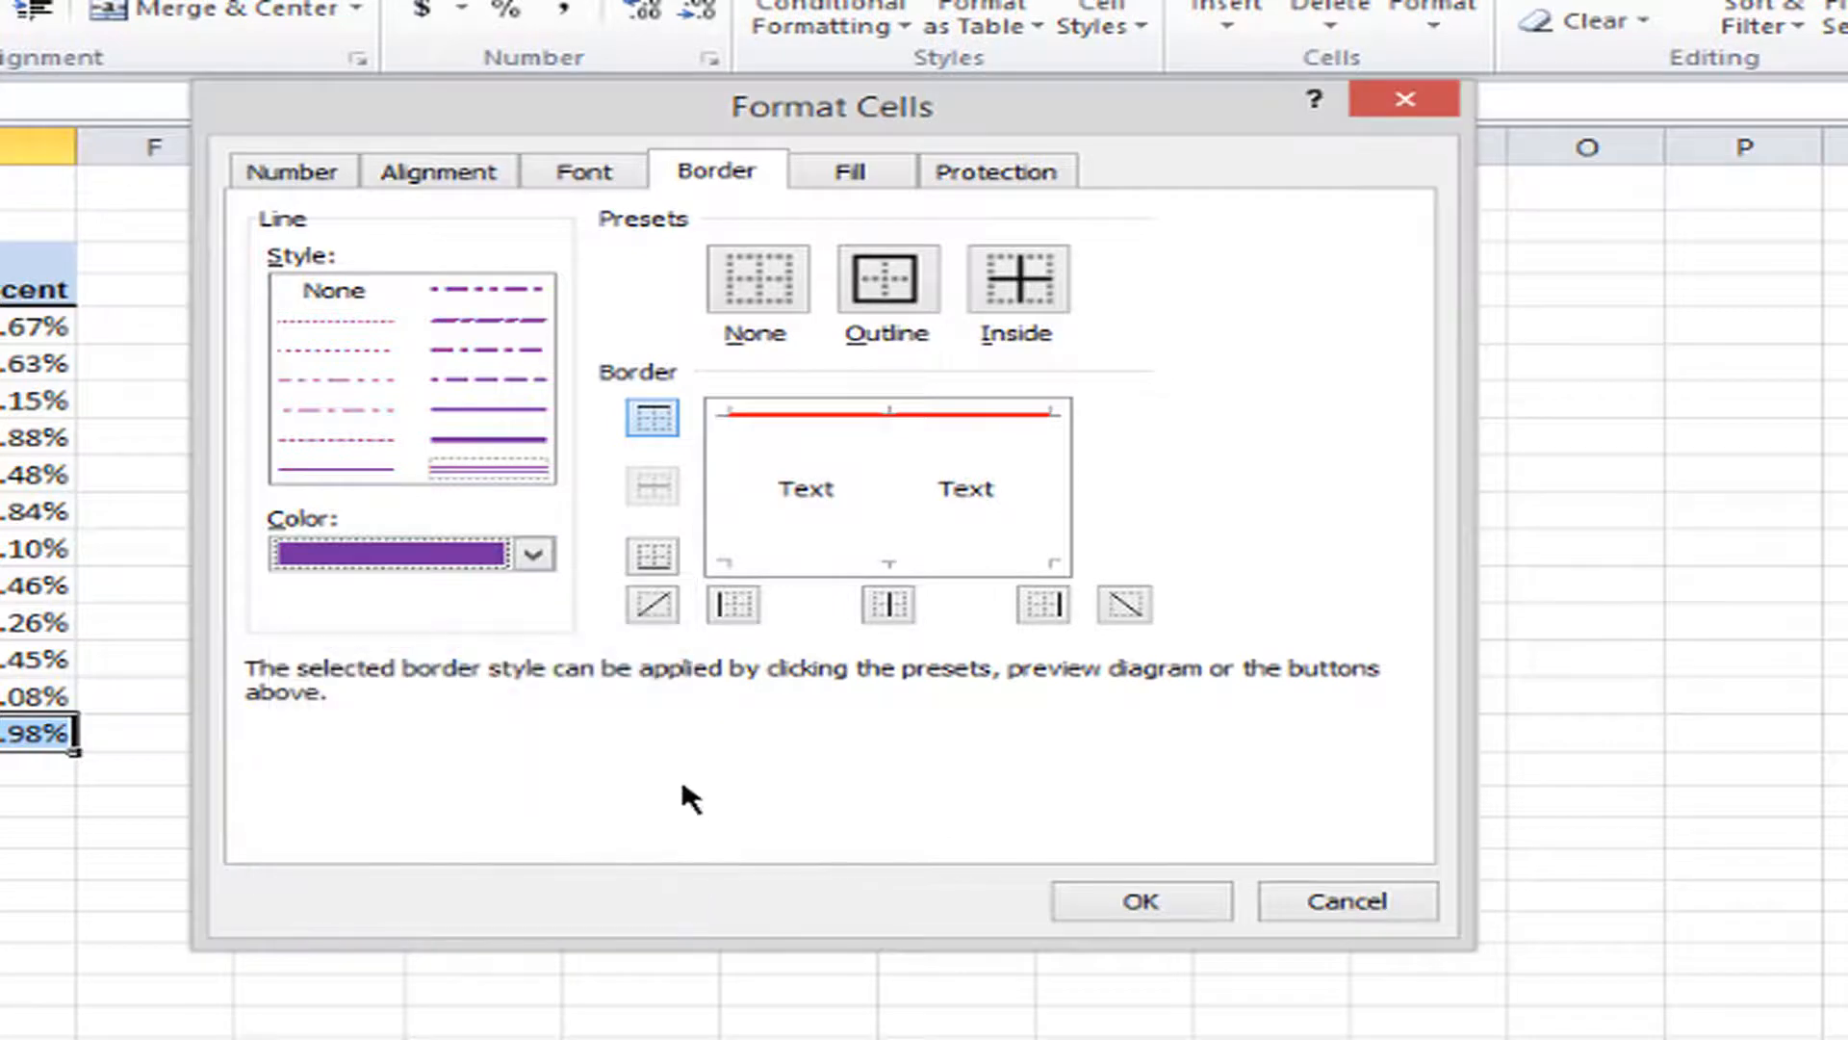
pyautogui.click(664, 556)
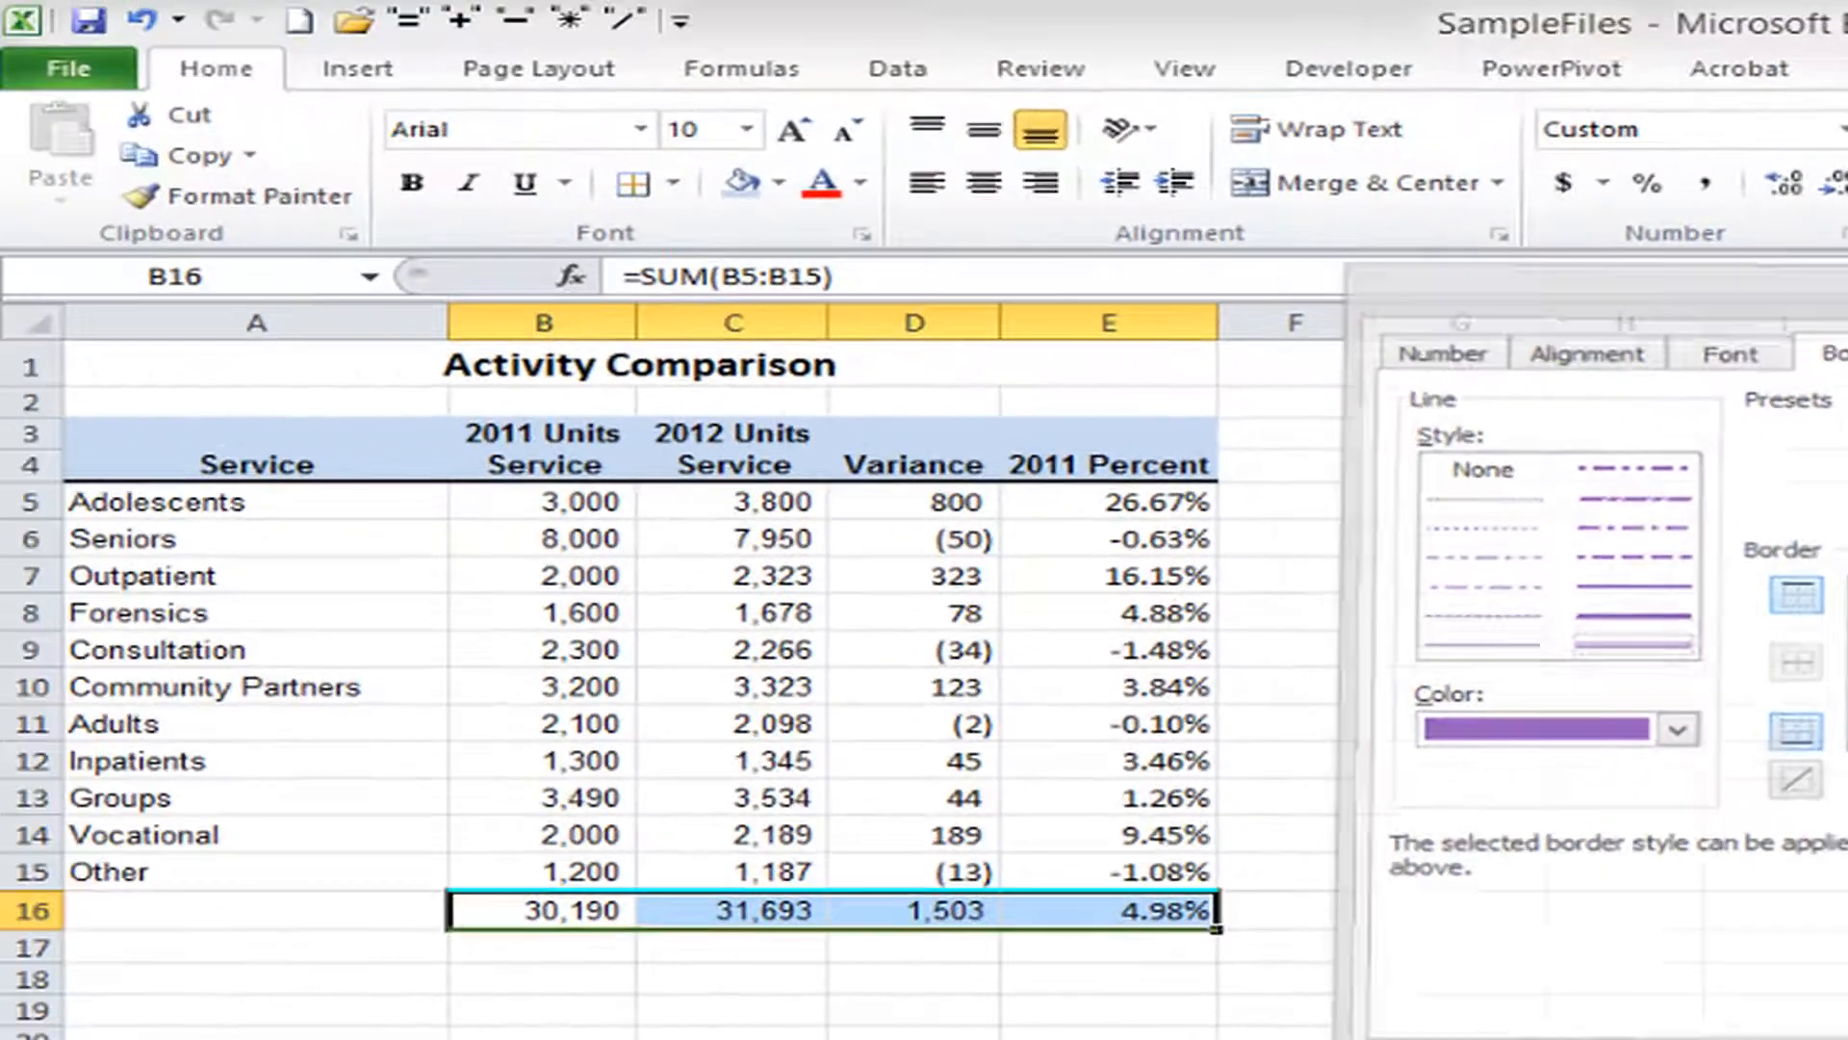
pyautogui.click(1177, 903)
pyautogui.click(696, 1032)
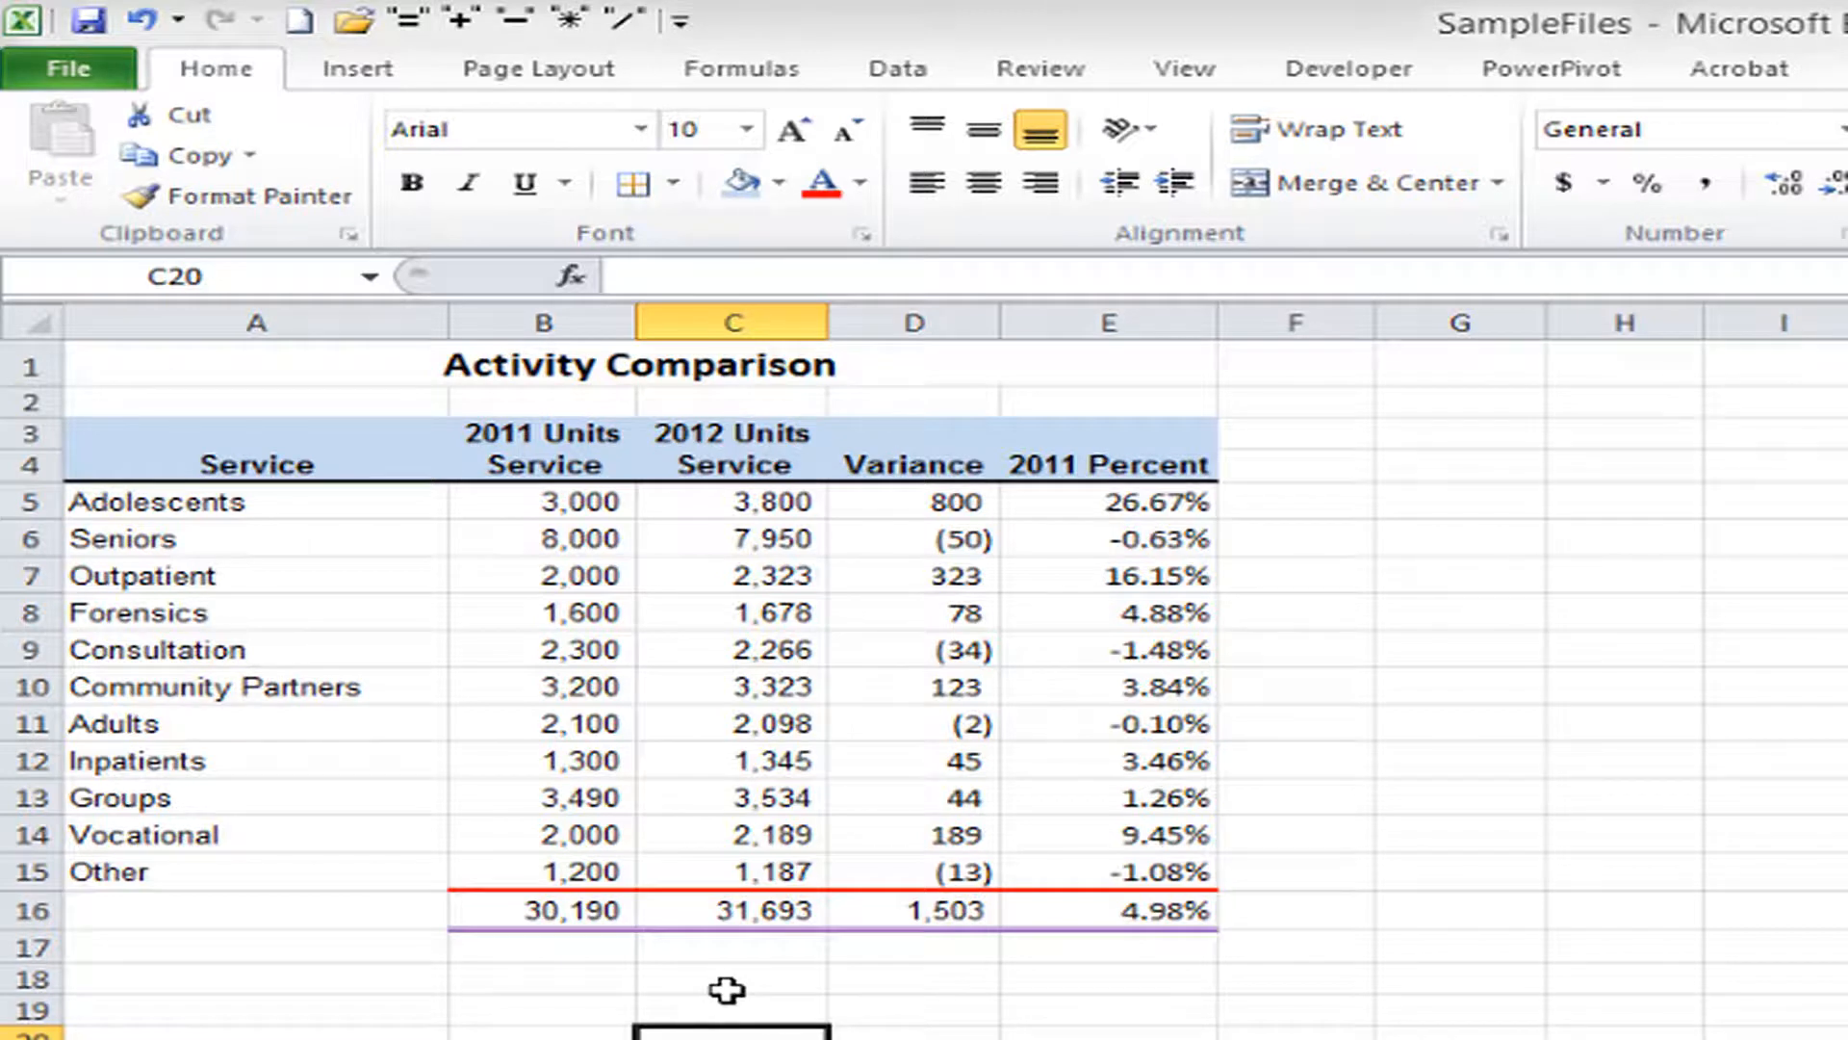
# Step: Apply the custom number format 0.00%;[Red](0.00%) to the 2011 Percent values in E5:E16
pyautogui.moveTo(1155, 501); pyautogui.dragTo(1156, 910)
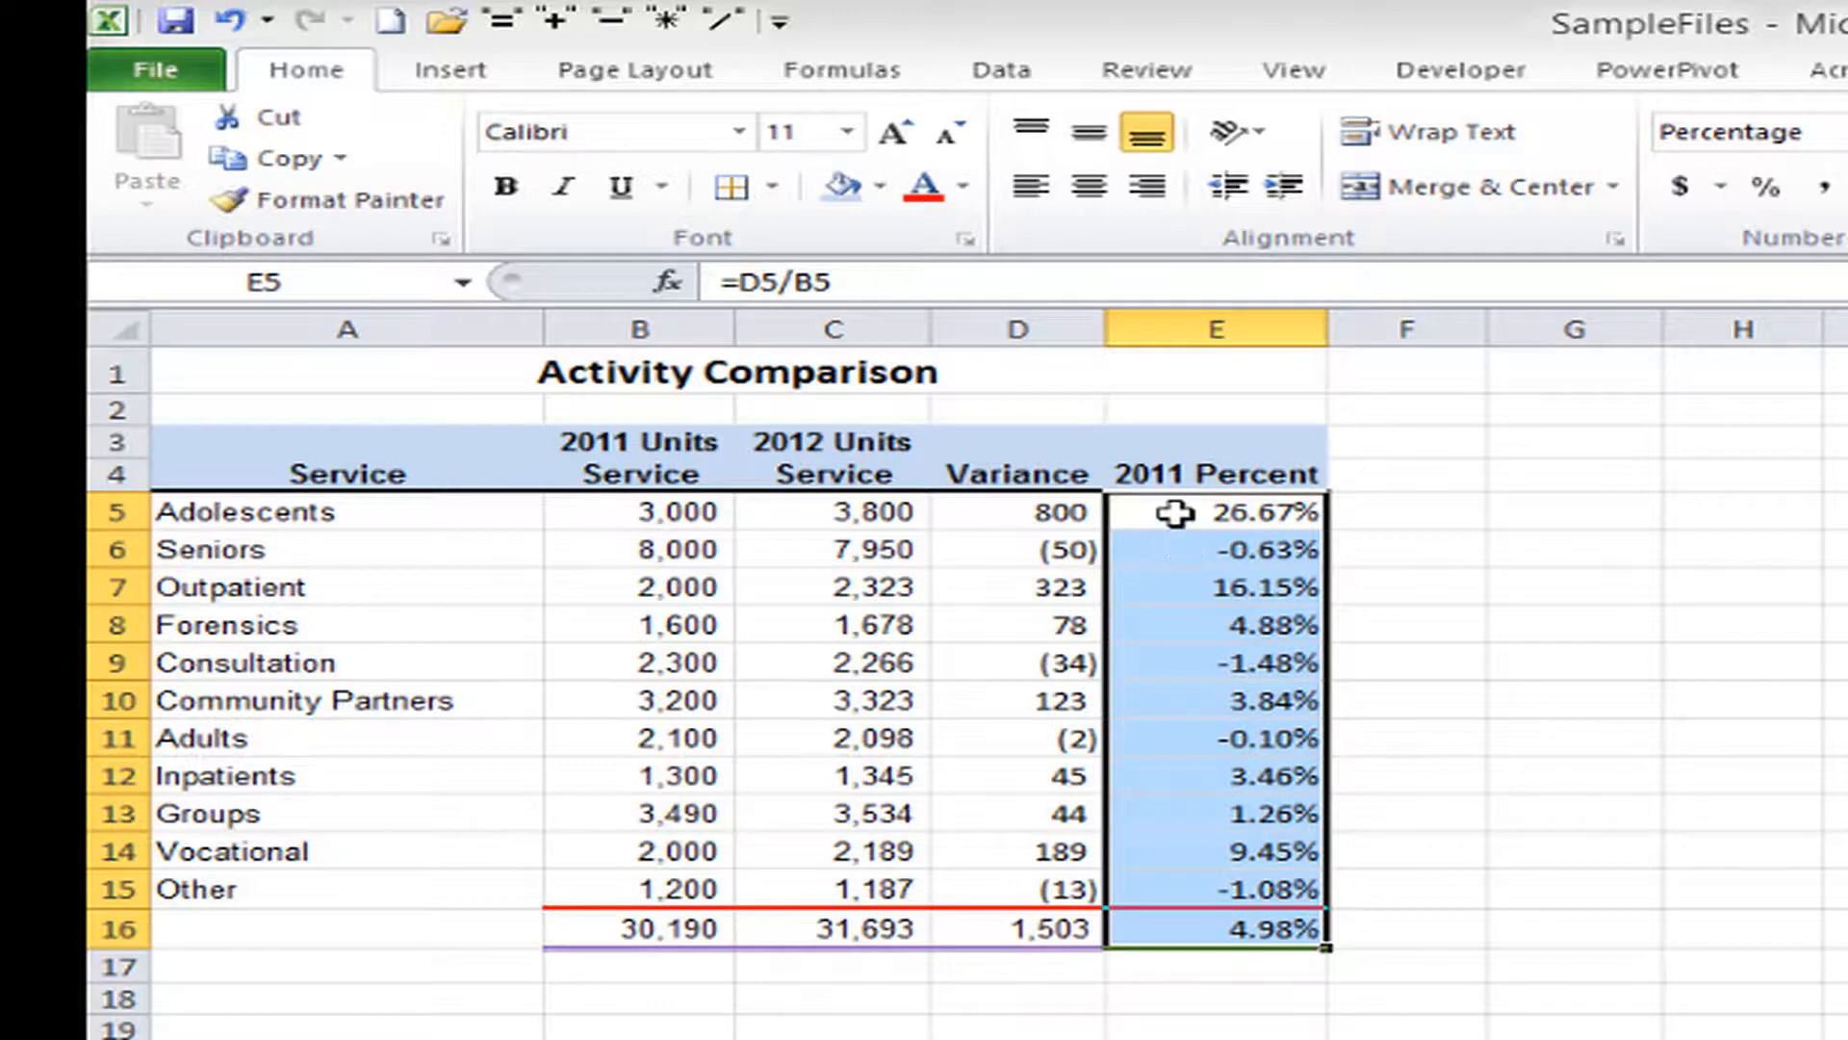
pyautogui.moveTo(1176, 516); pyautogui.dragTo(1152, 913)
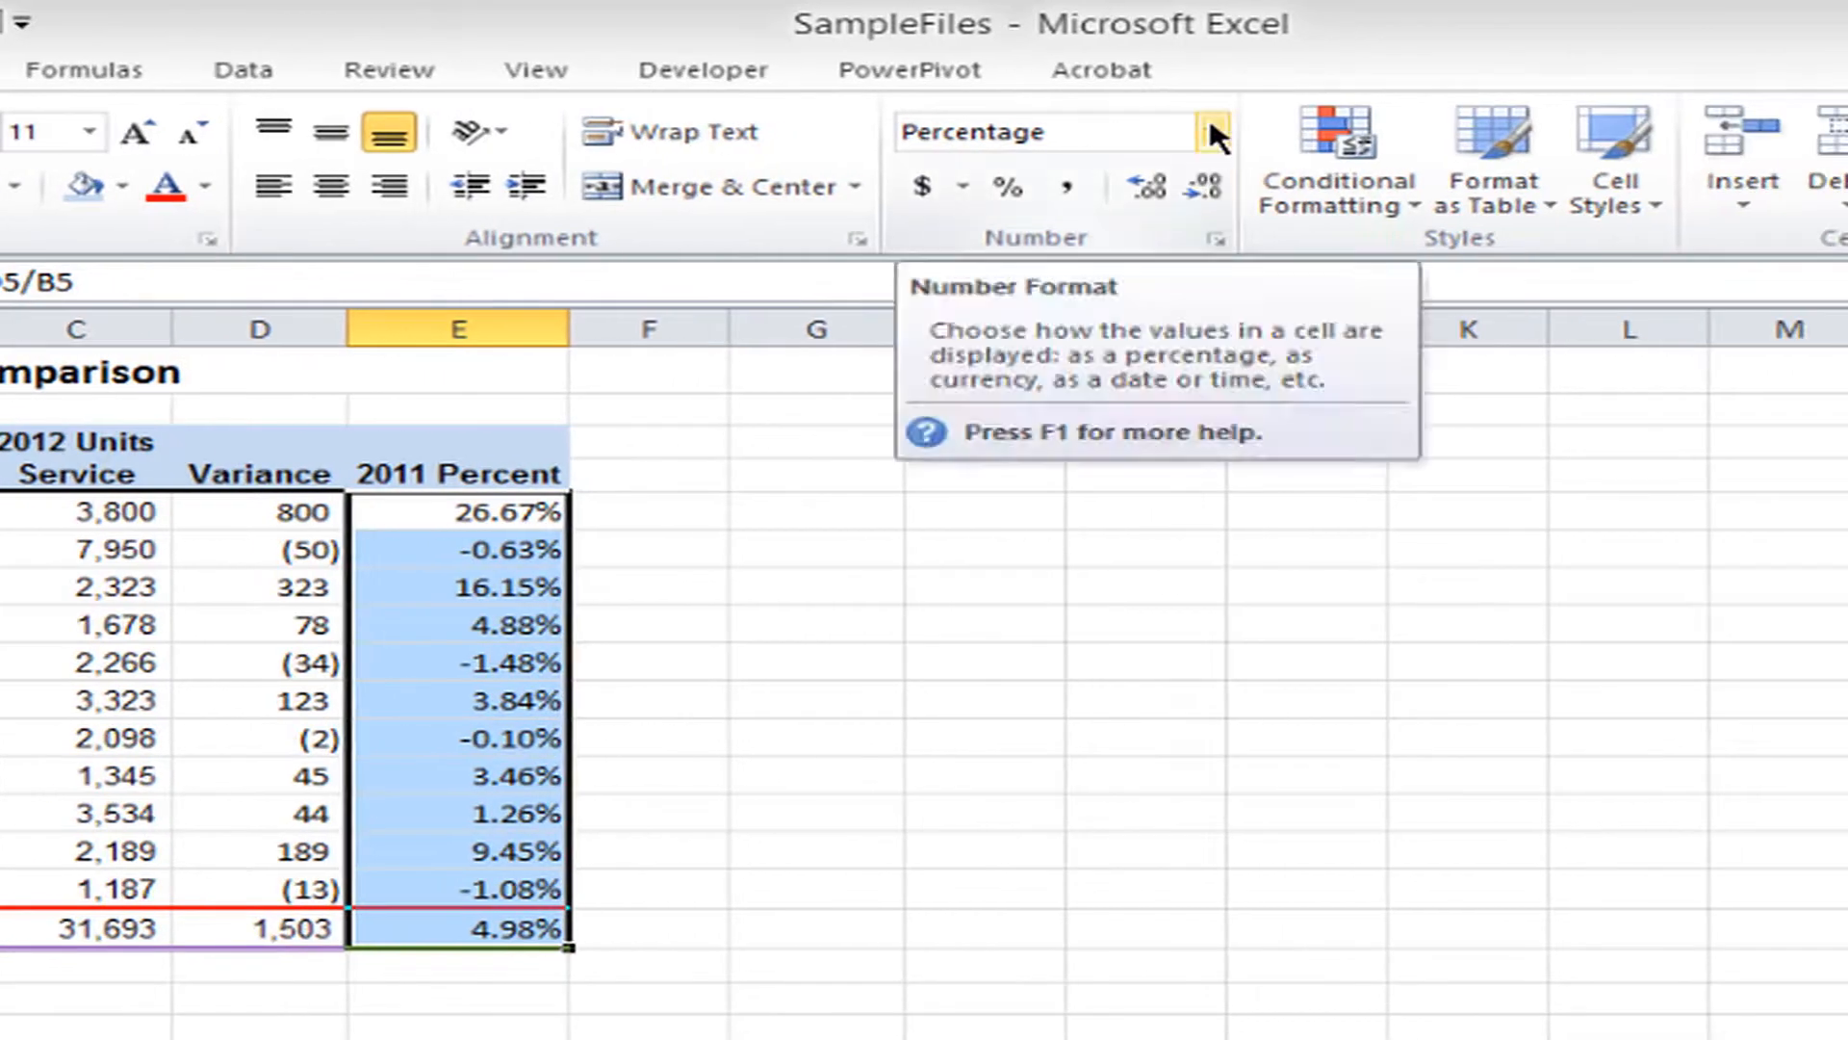
pyautogui.click(1211, 132)
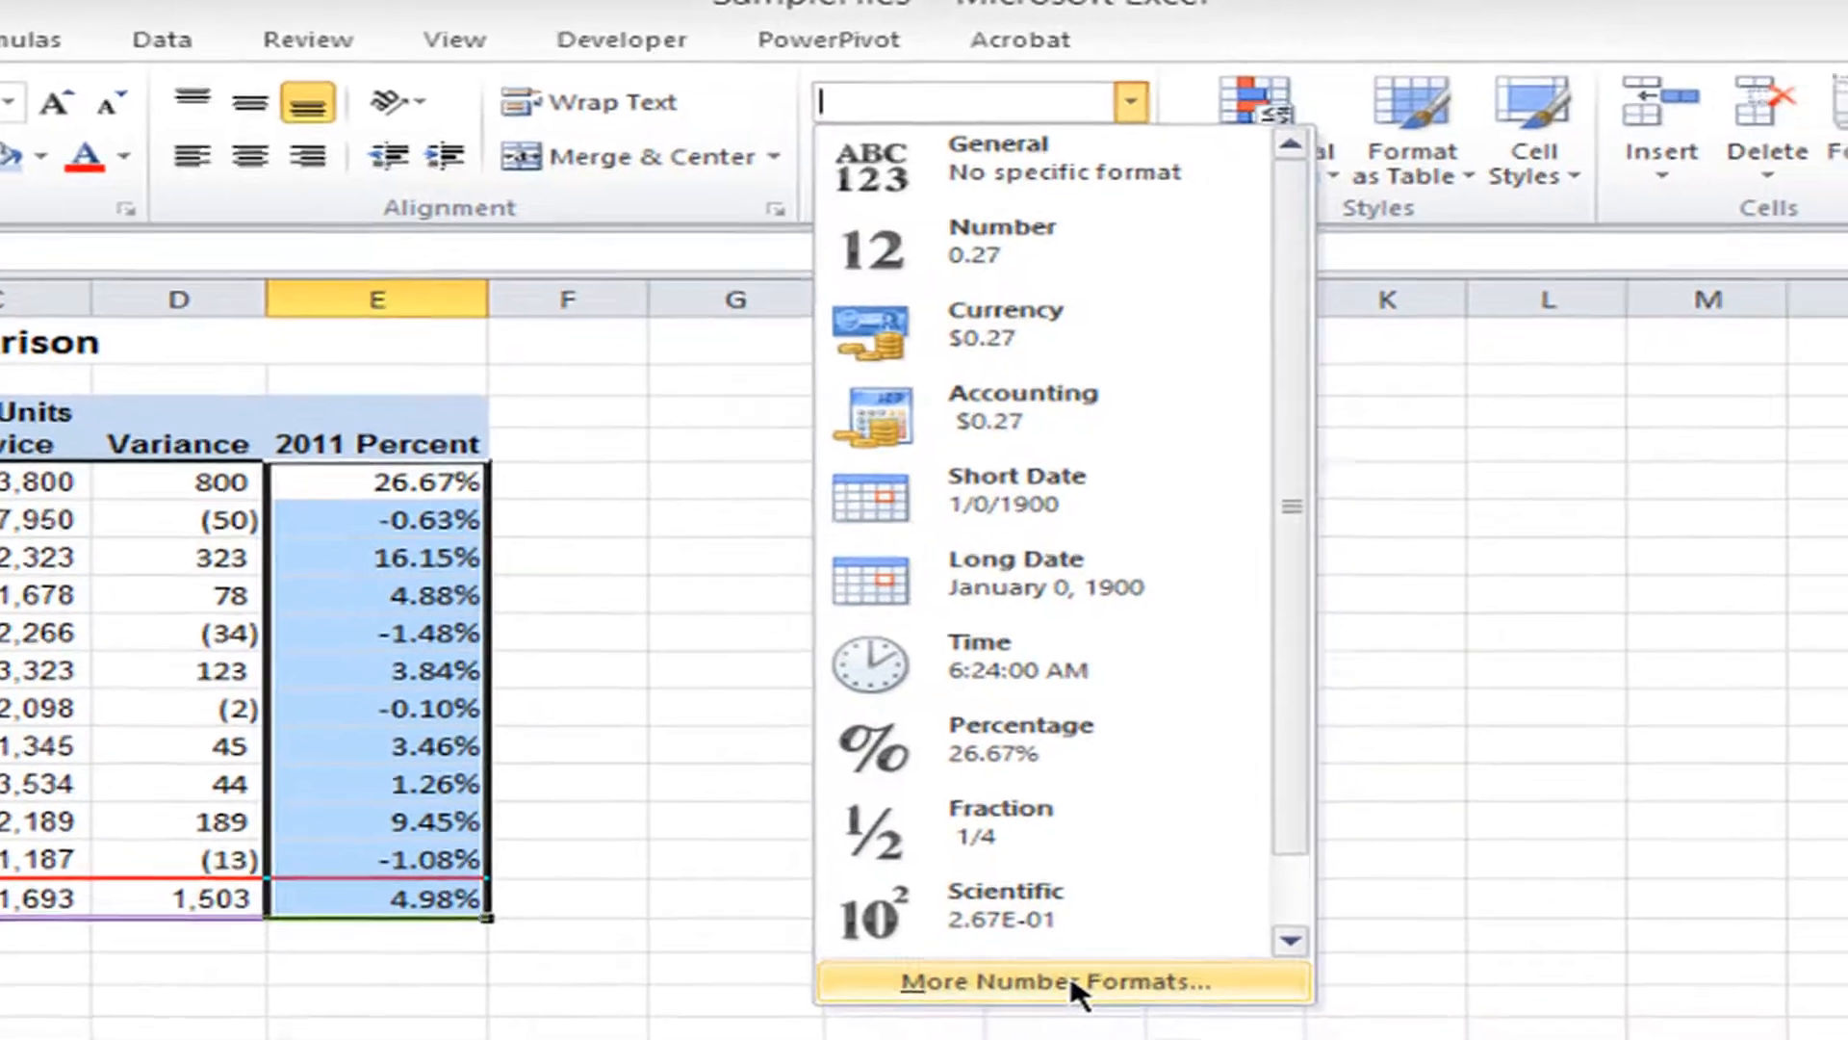
pyautogui.click(1161, 1013)
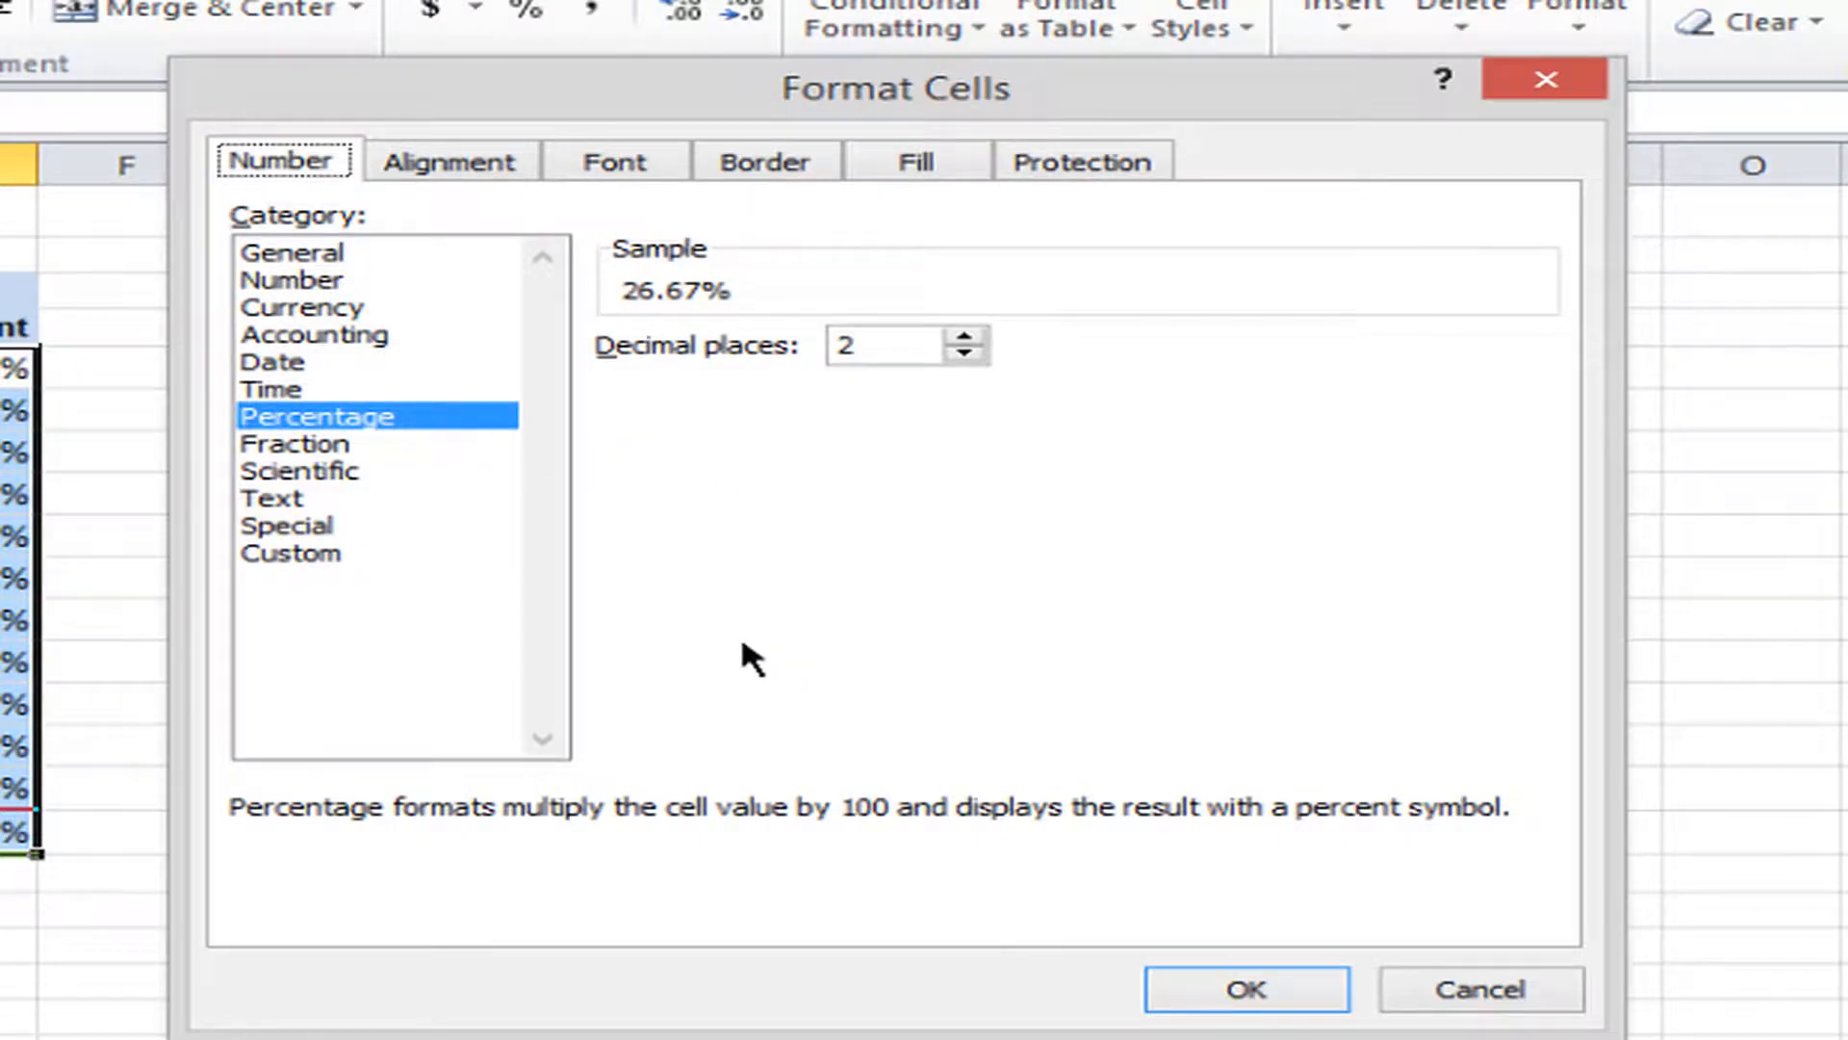
pyautogui.click(298, 558)
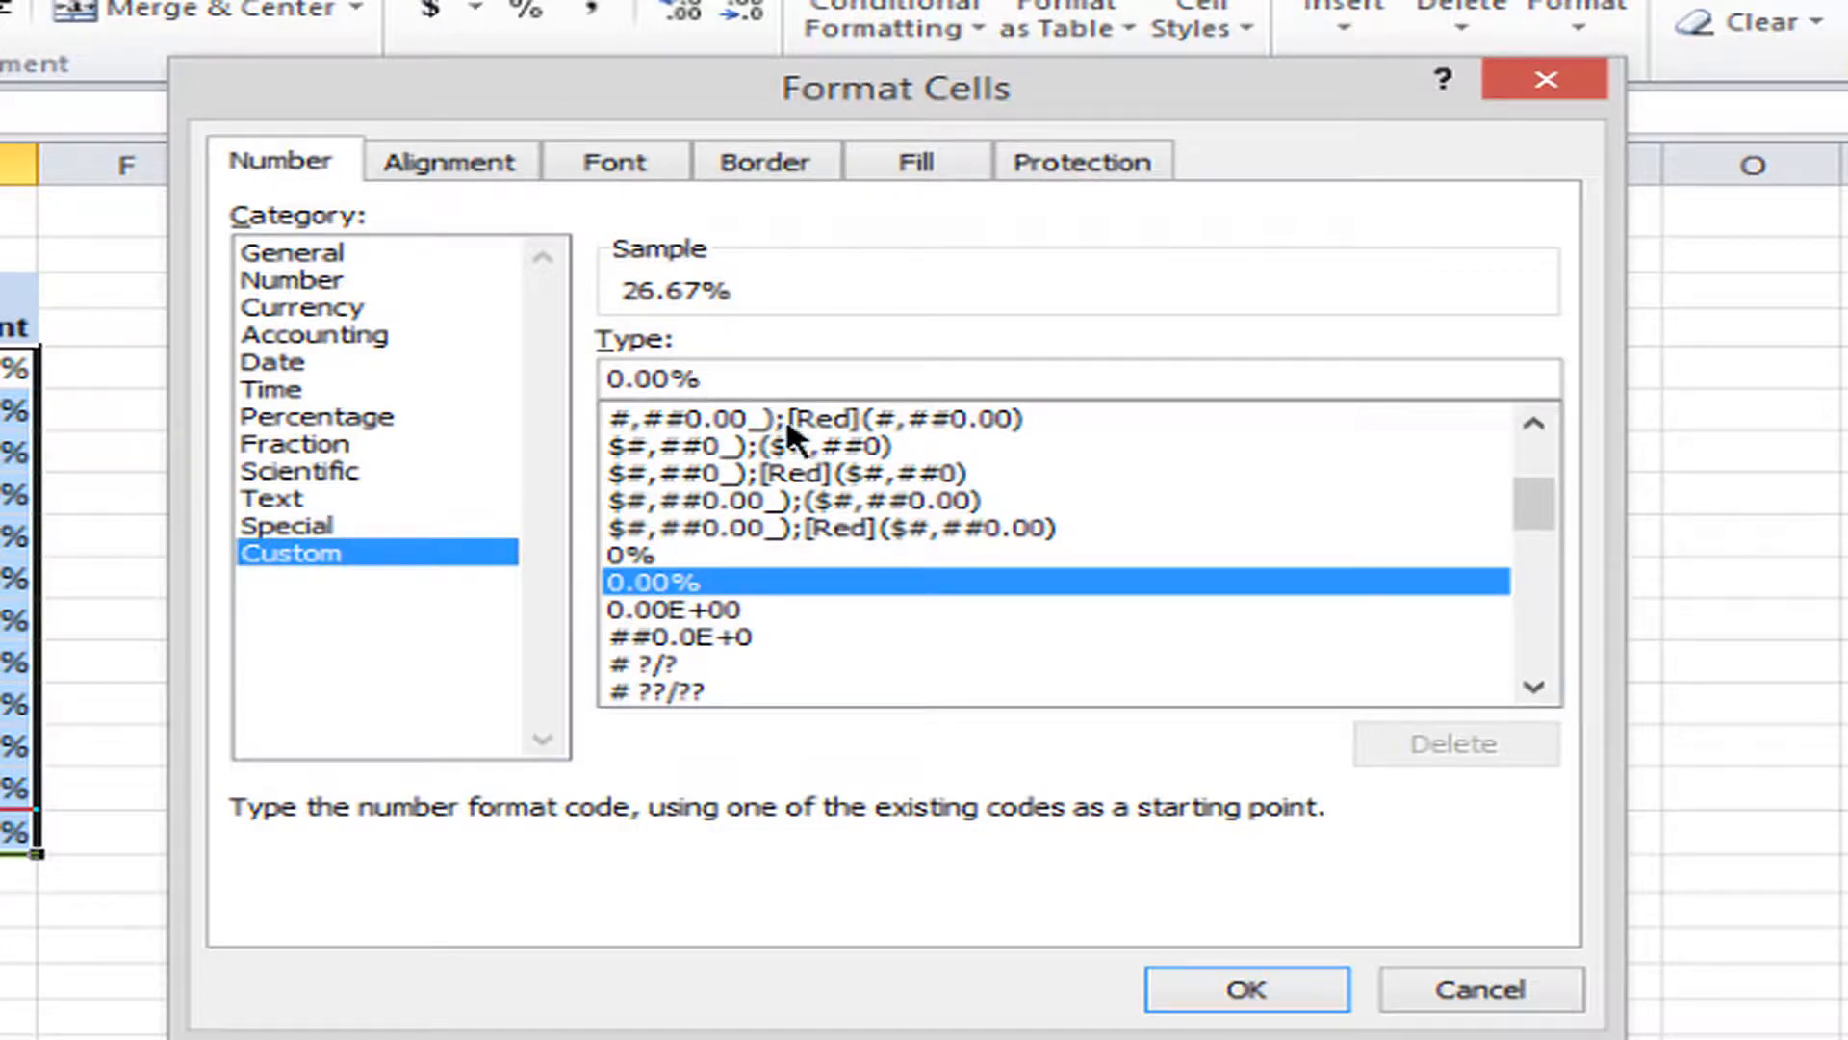
pyautogui.write(';')
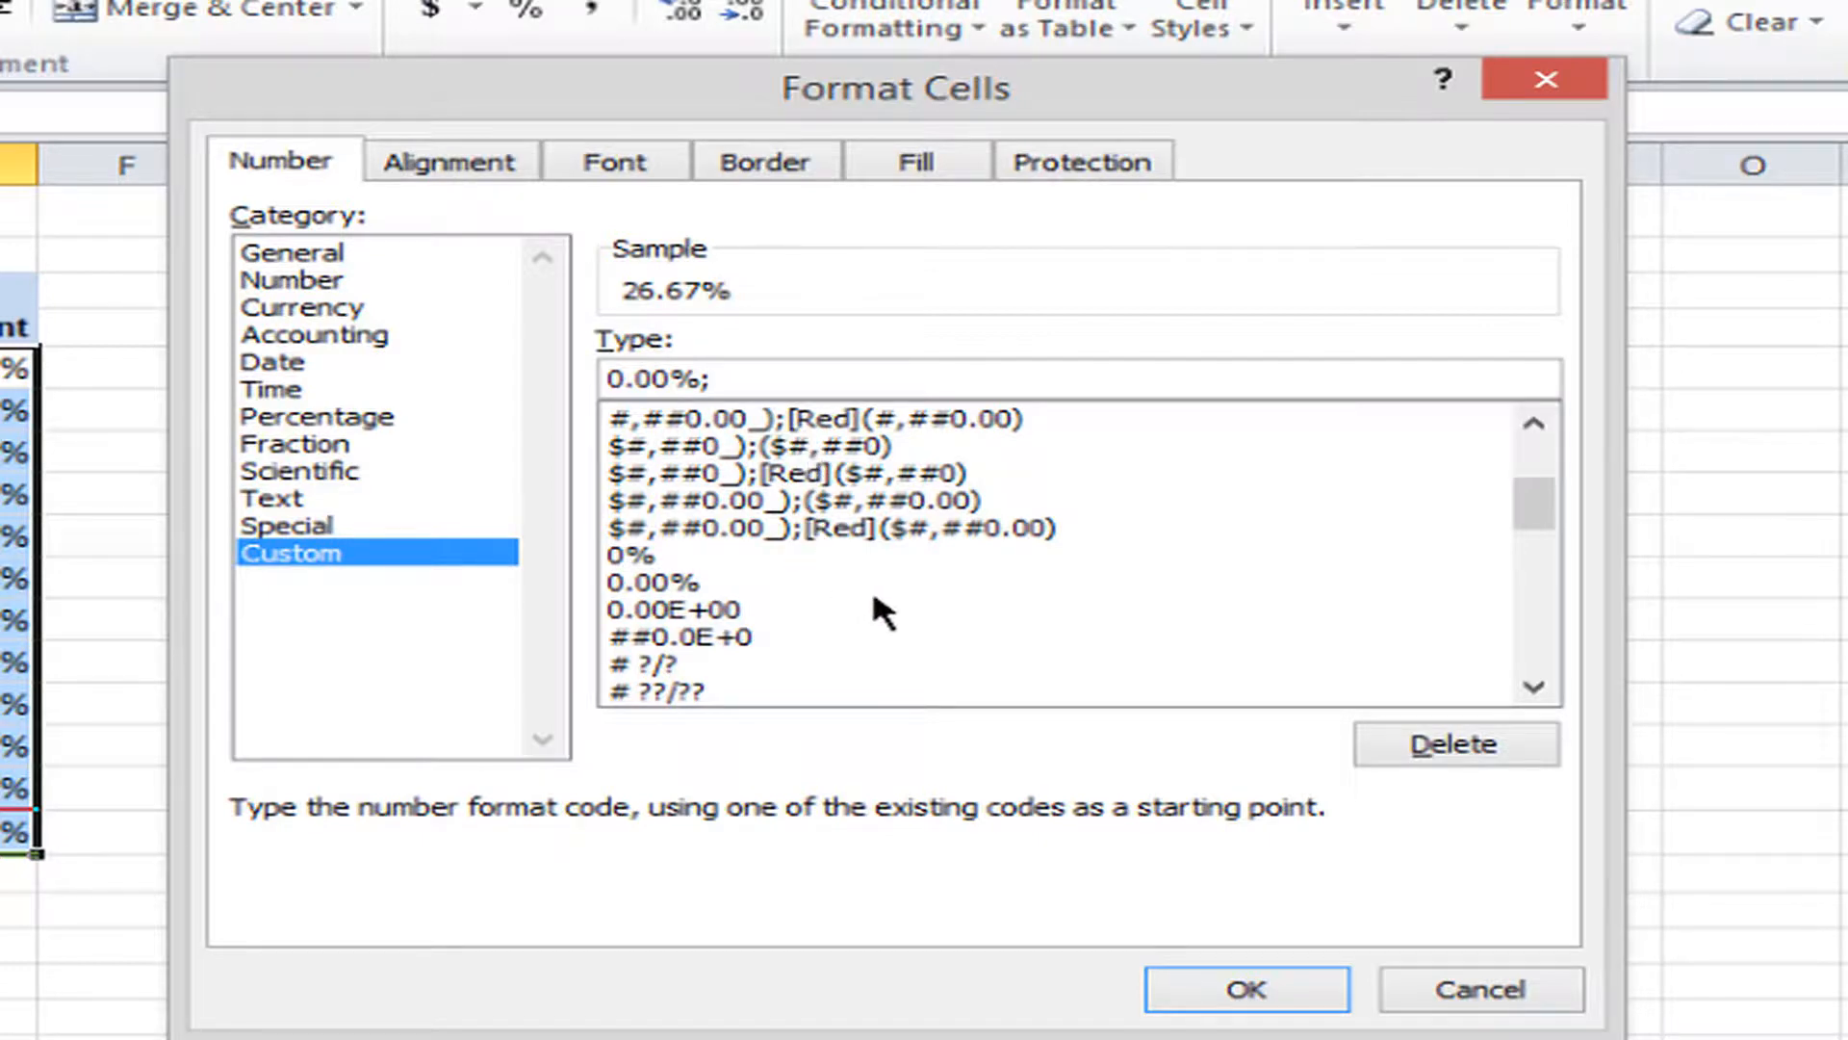
pyautogui.write('[Red]')
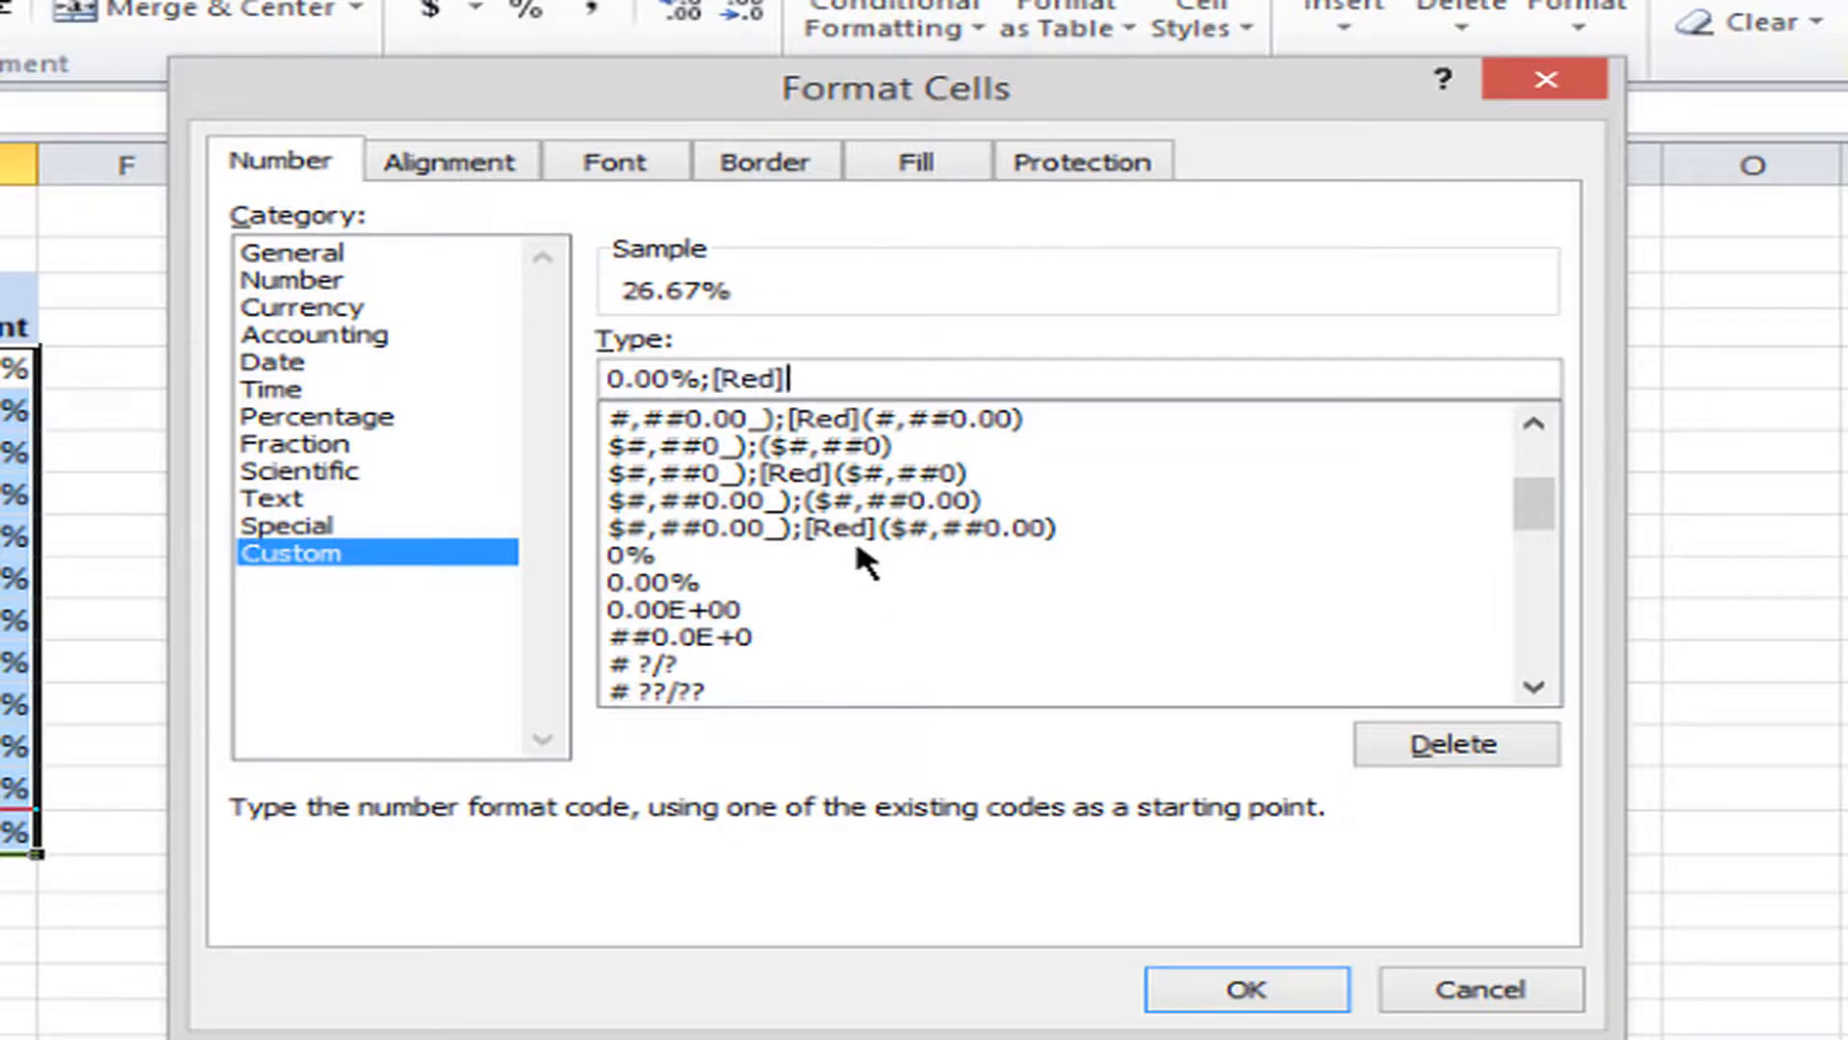
pyautogui.write('(0.00%)')
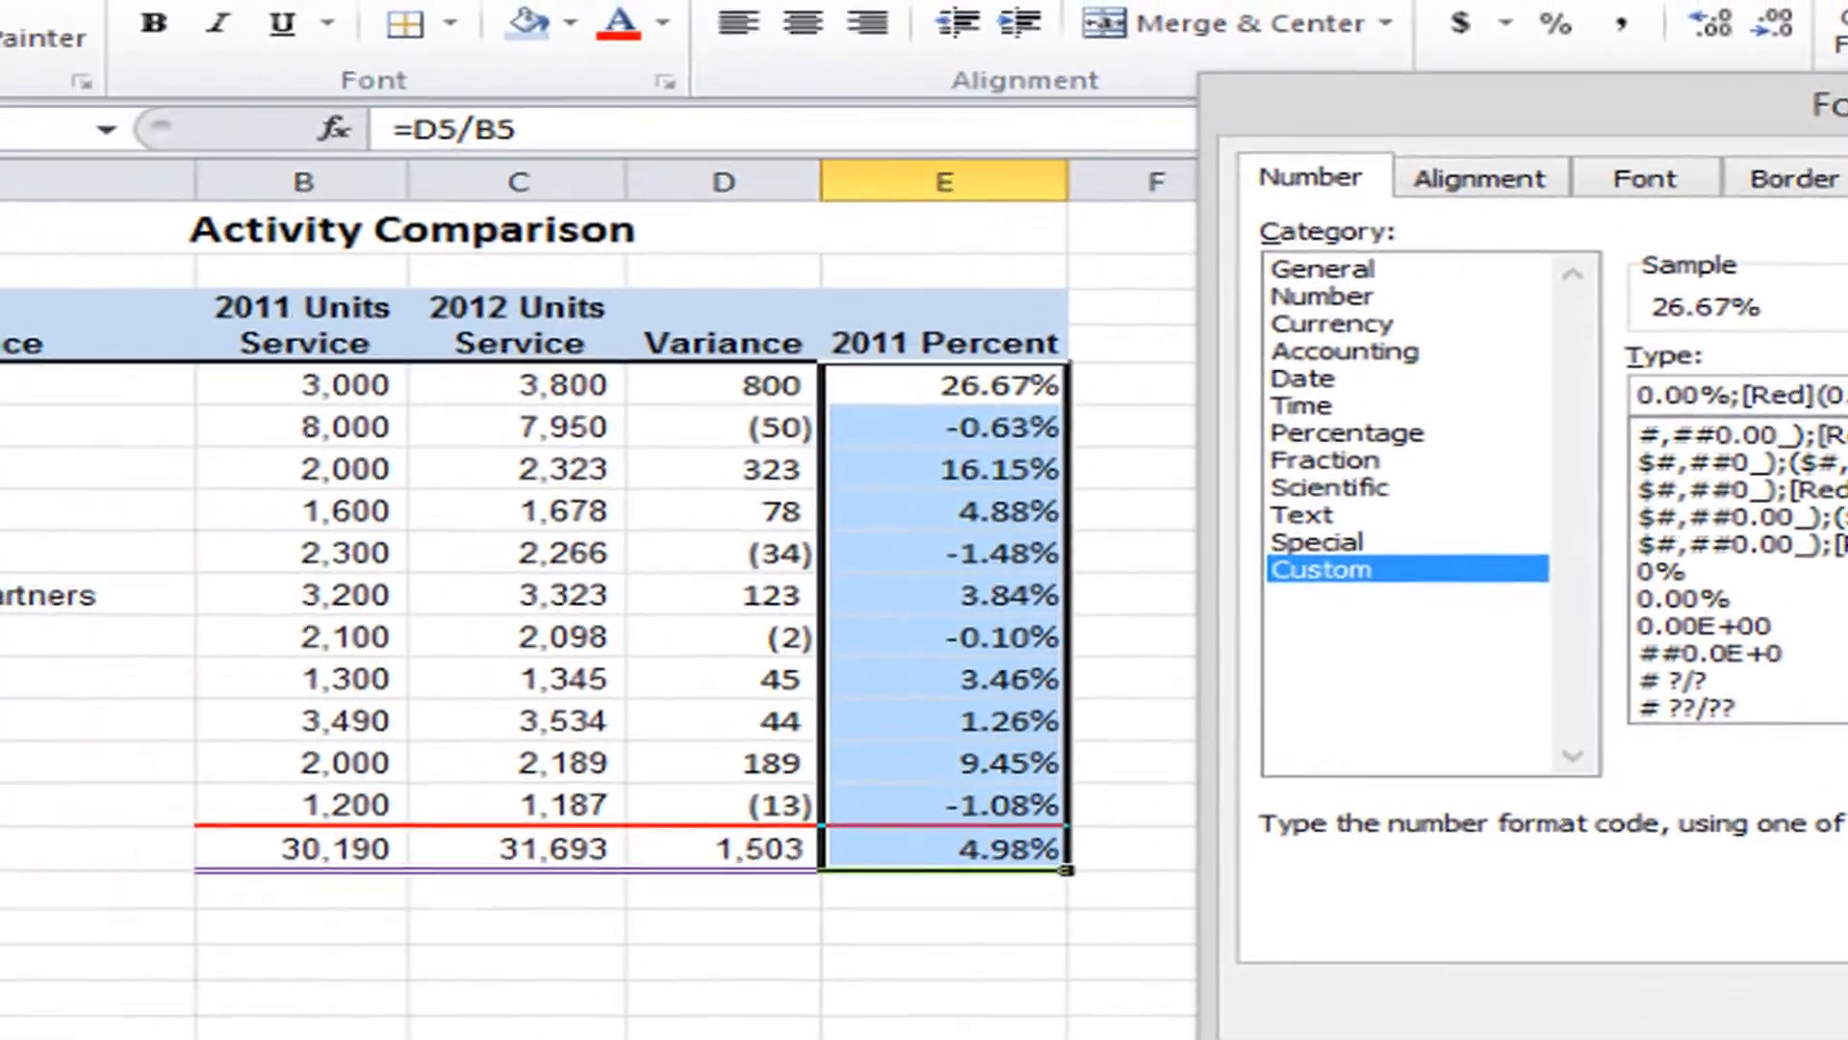
pyautogui.click(1590, 997)
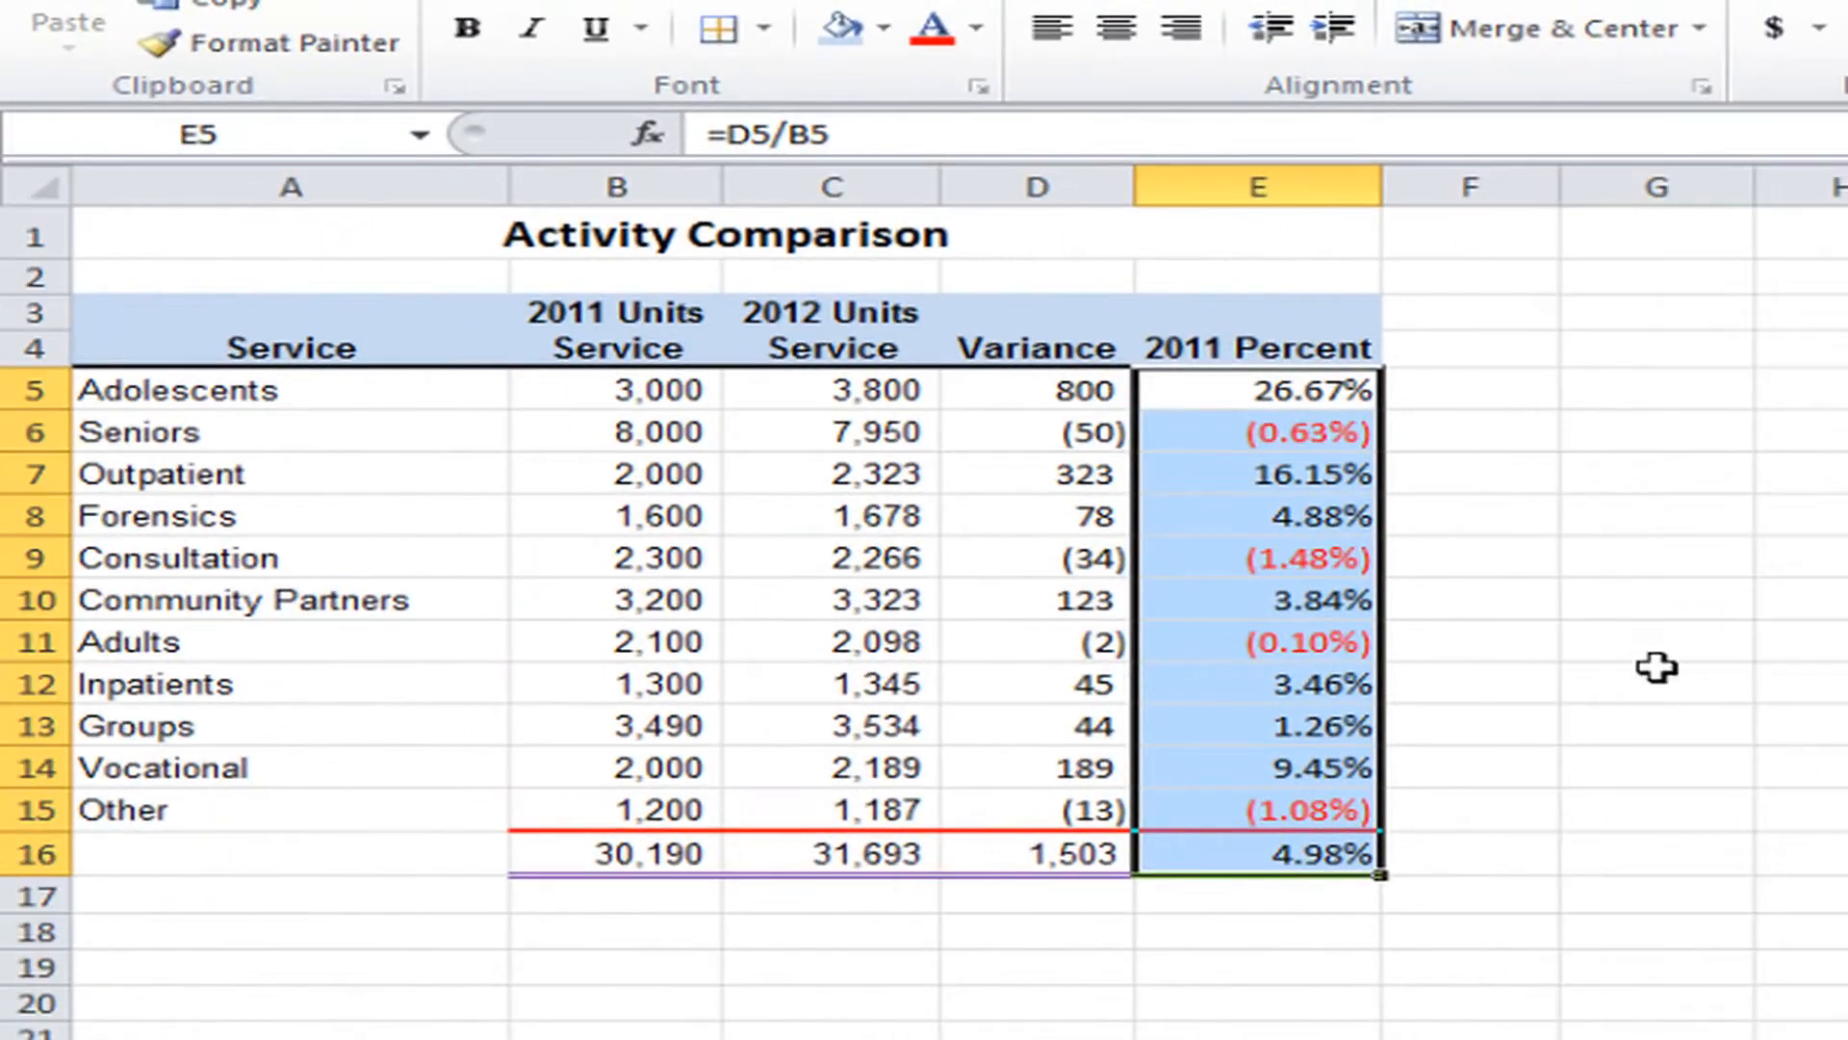
pyautogui.click(1655, 664)
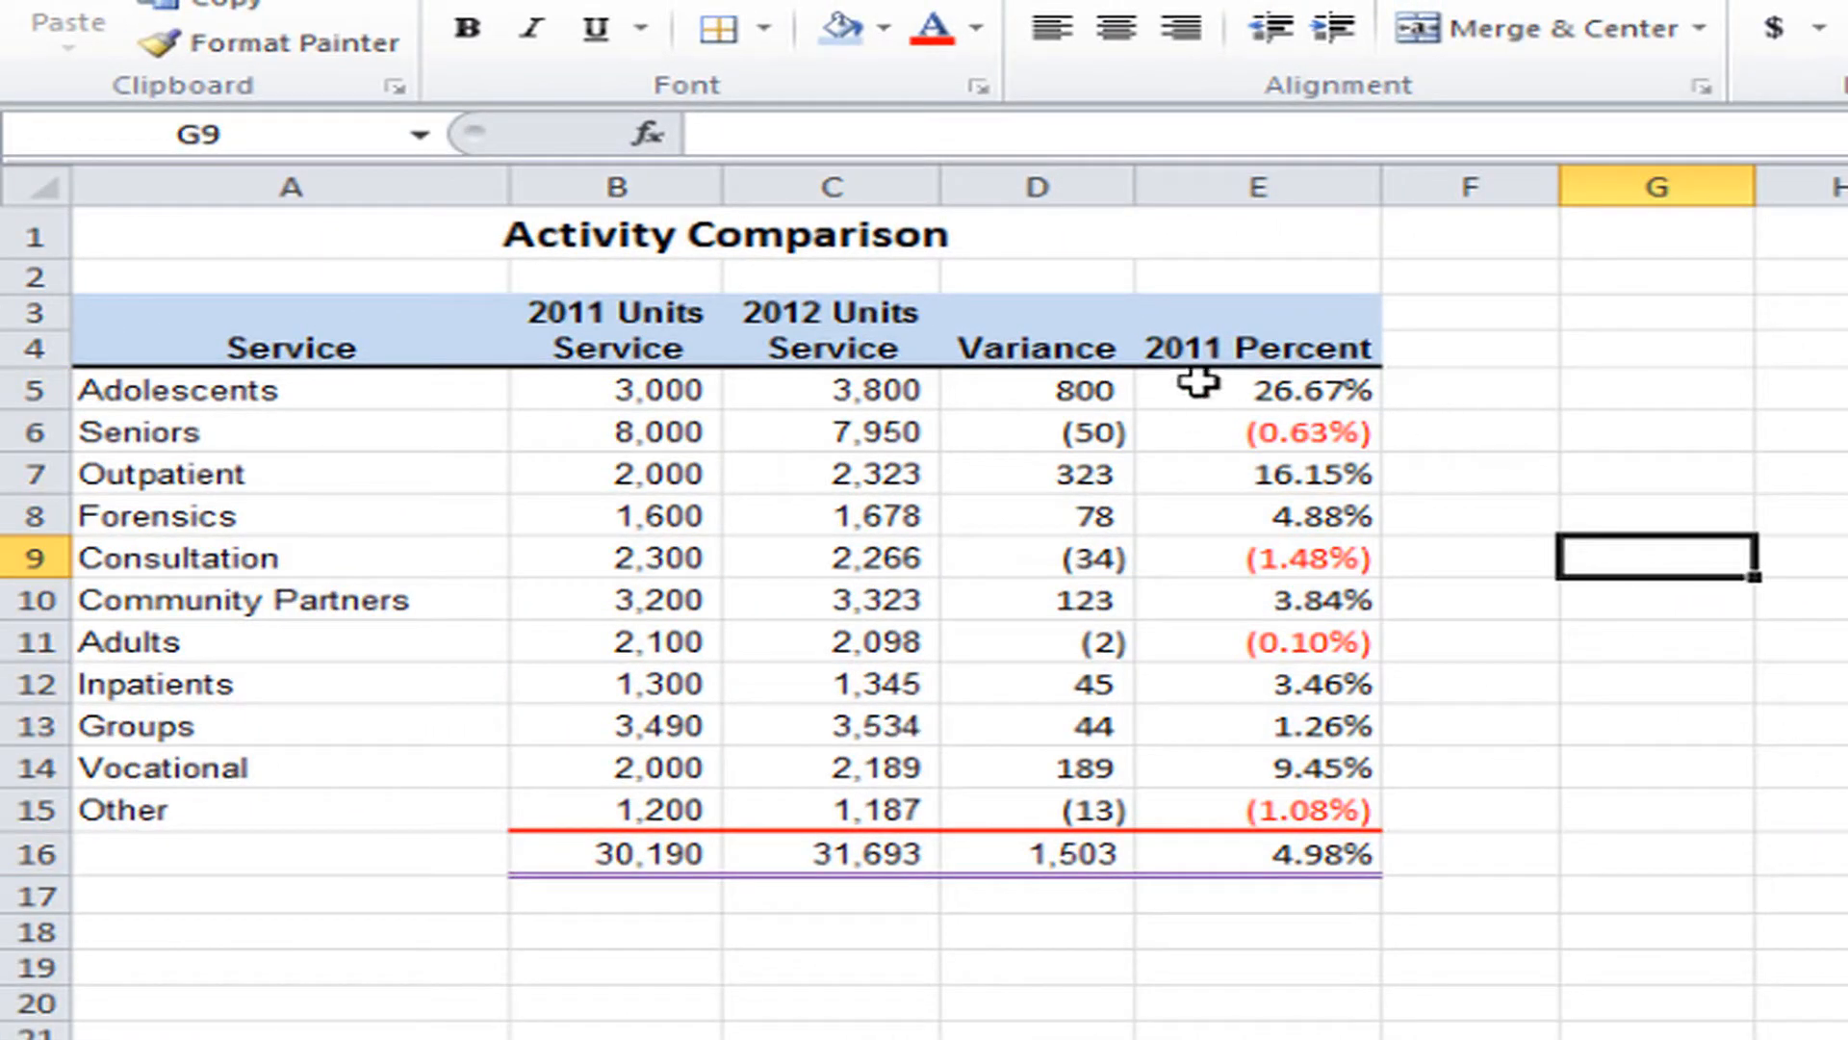